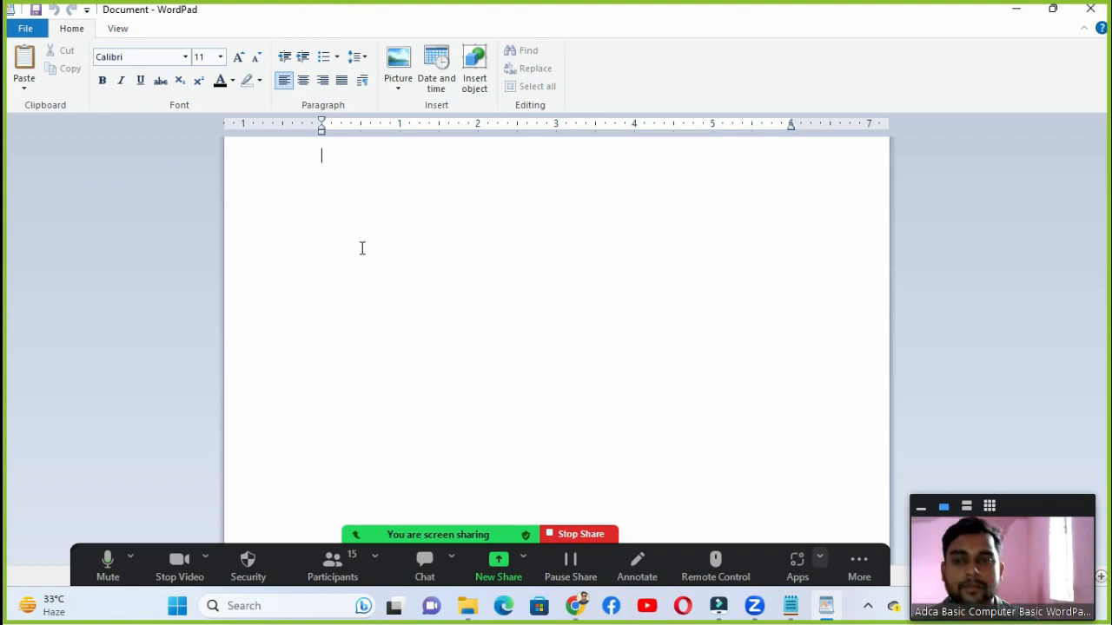
{"action": "left_click", "coordinate": [389, 228]}
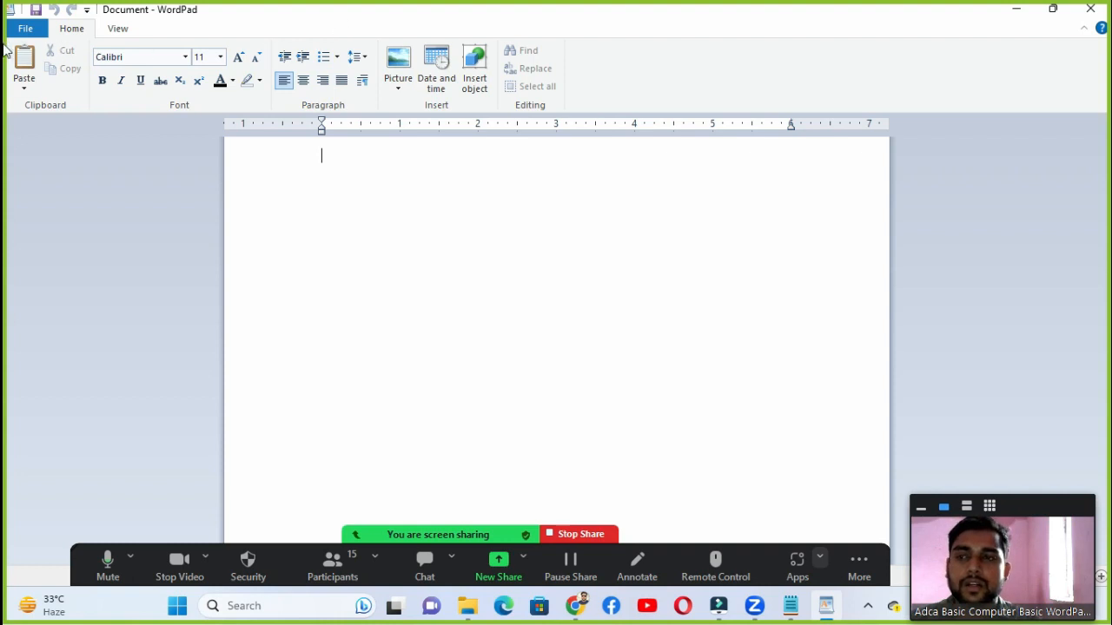
{"action": "left_click", "coordinate": [410, 238]}
{"action": "left_click", "coordinate": [384, 198]}
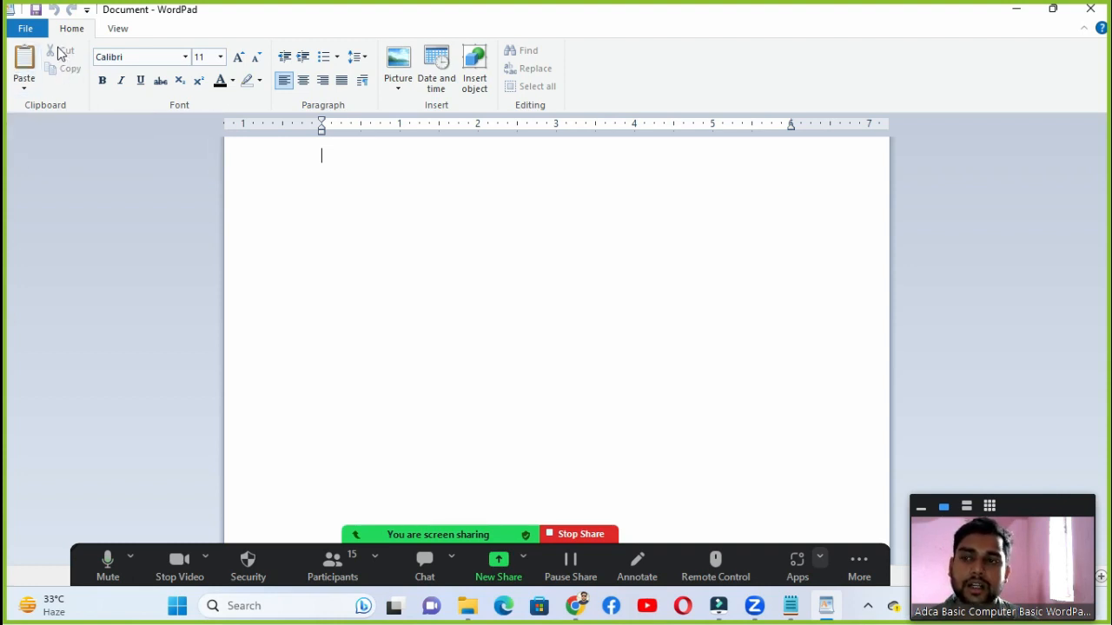
{"action": "left_click", "coordinate": [345, 209]}
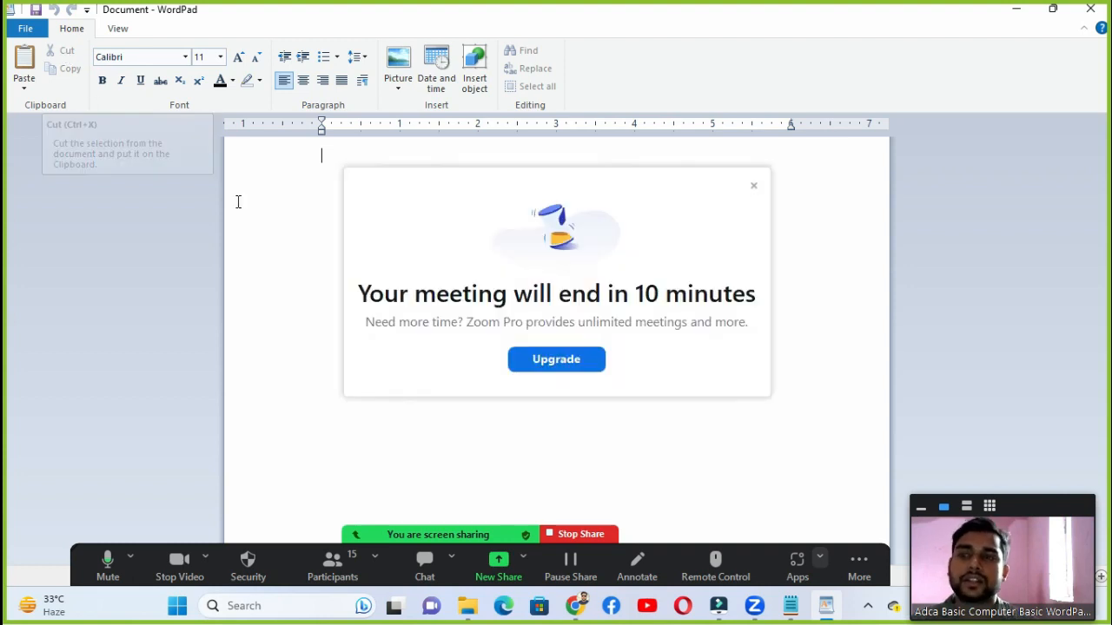
Step: Dismiss the meeting time notice and enter the line "Computer Applications" in the blank document, followed by a new line
{"action": "left_click", "coordinate": [753, 185]}
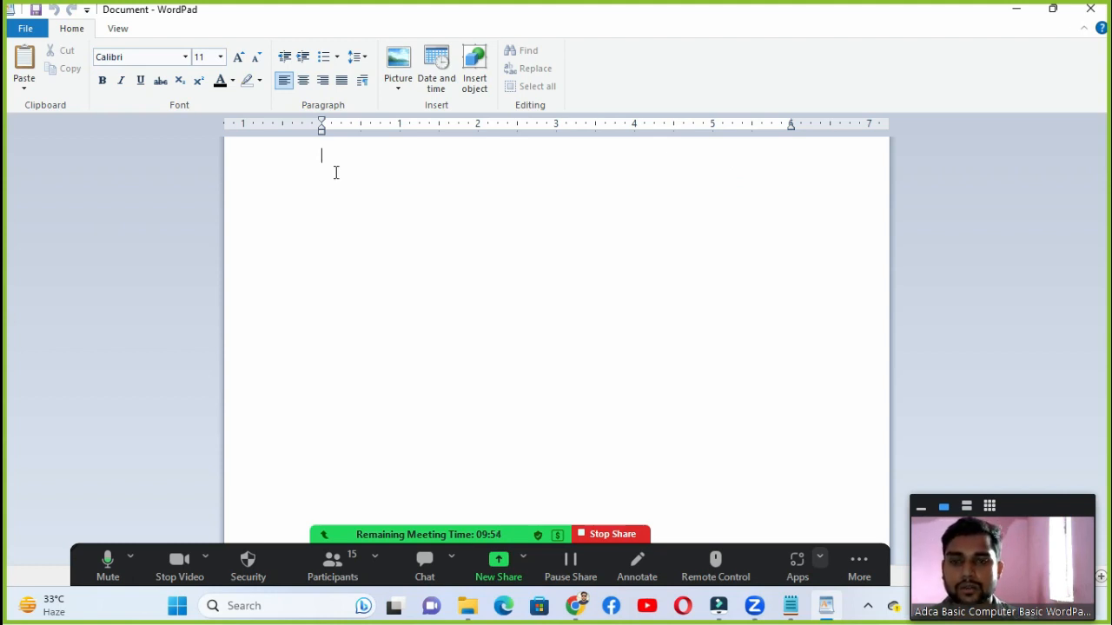
{"action": "type", "text": "Computer "}
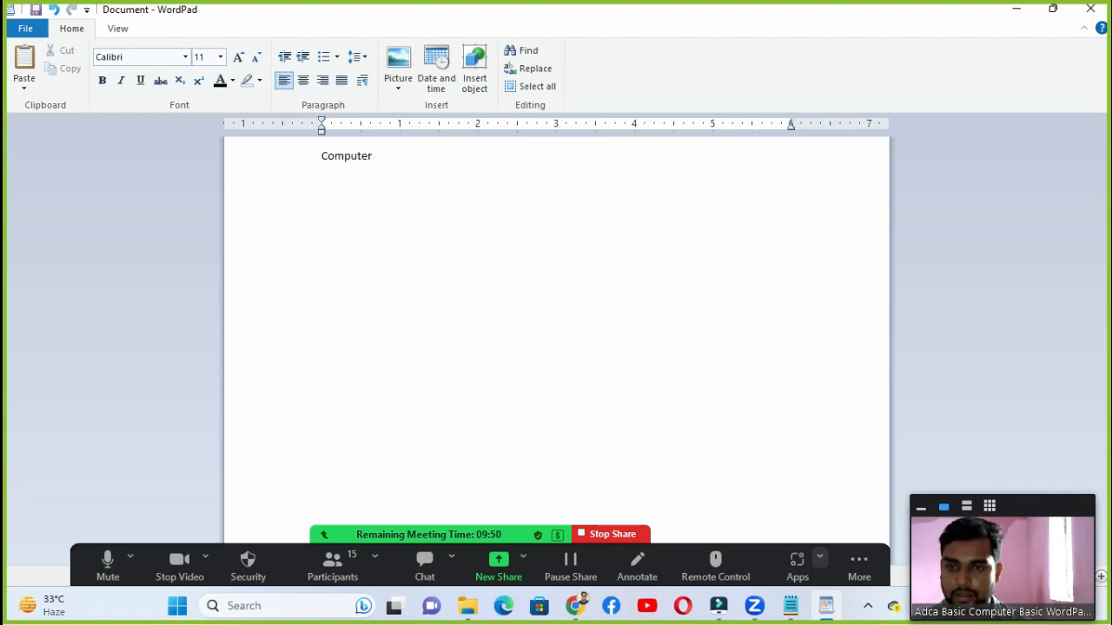
{"action": "type", "text": "Applications"}
{"action": "key", "text": "Return"}
{"action": "key", "text": "Up"}
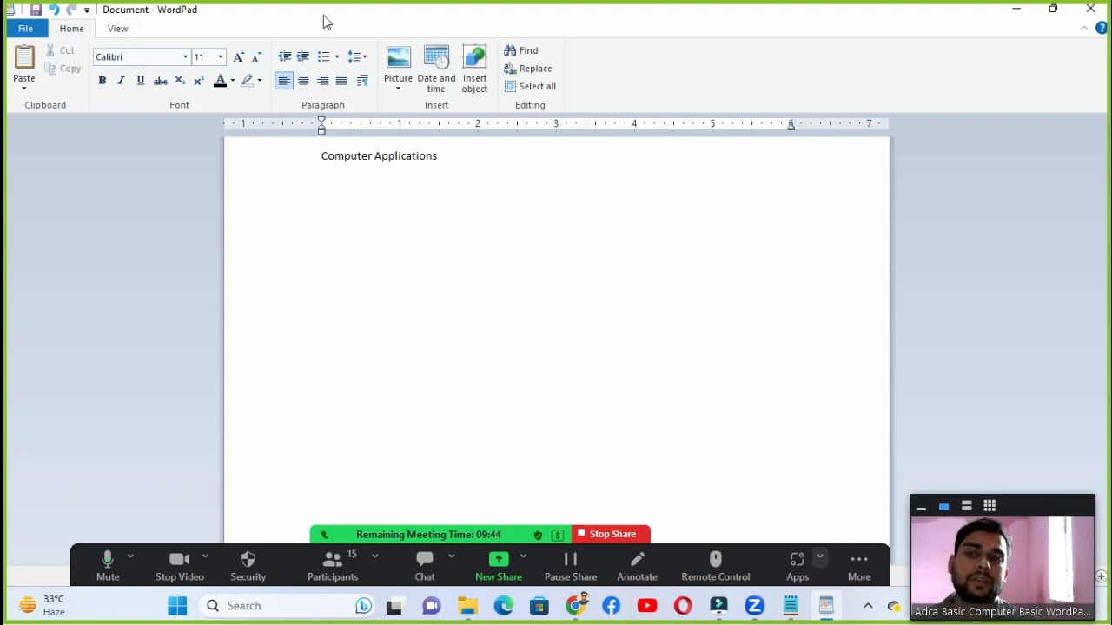
{"action": "left_click", "coordinate": [379, 176]}
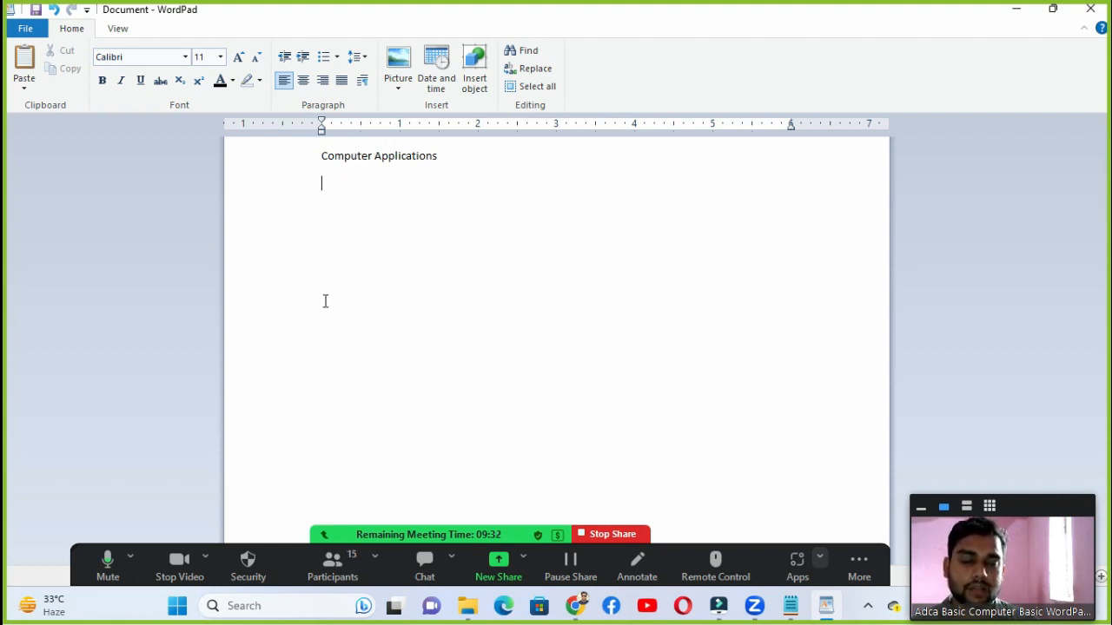
Step: Cut the "Computer Applications" line, add six blank lines and paste the text below them
{"action": "left_click", "coordinate": [314, 162]}
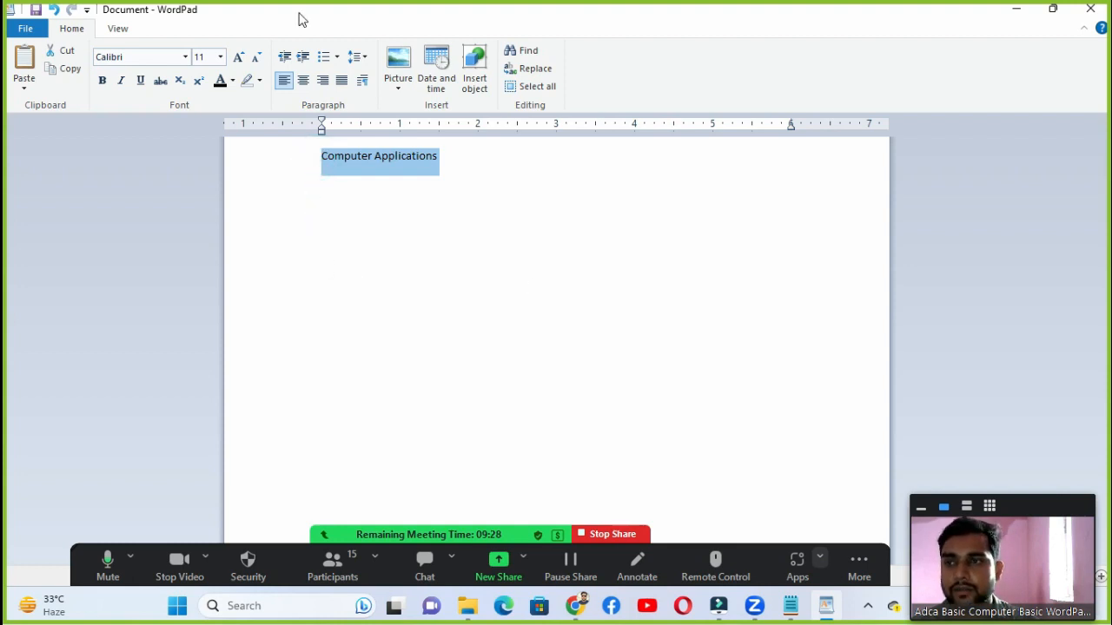
{"action": "left_click", "coordinate": [75, 55]}
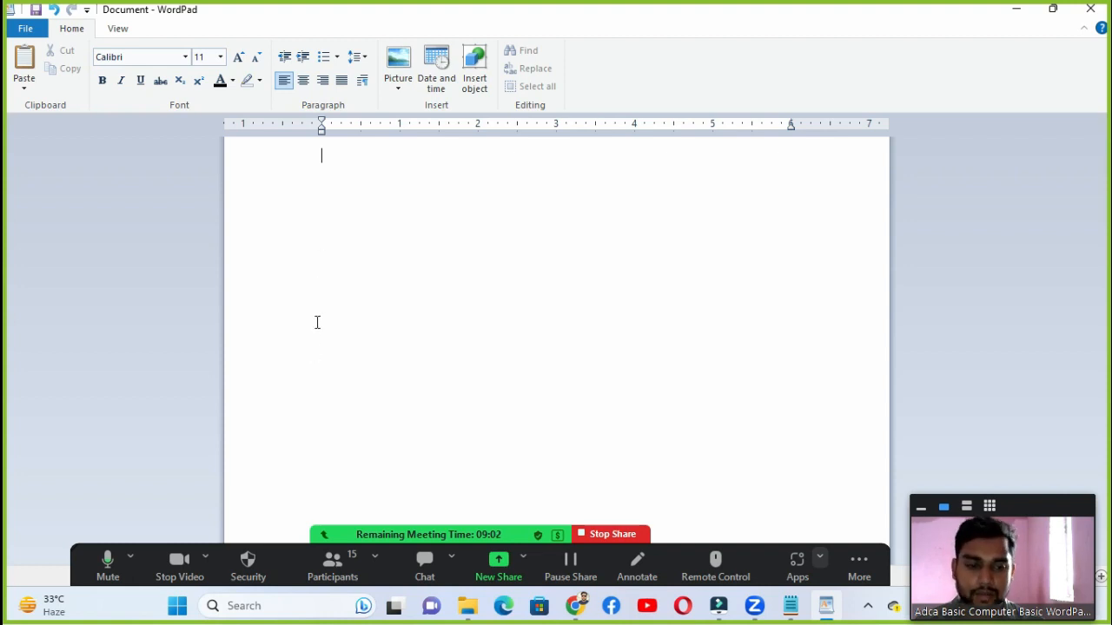
{"action": "key", "text": "Return"}
{"action": "key", "text": "Return"}
{"action": "key", "text": "Return"}
{"action": "key", "text": "Return"}
{"action": "key", "text": "Return"}
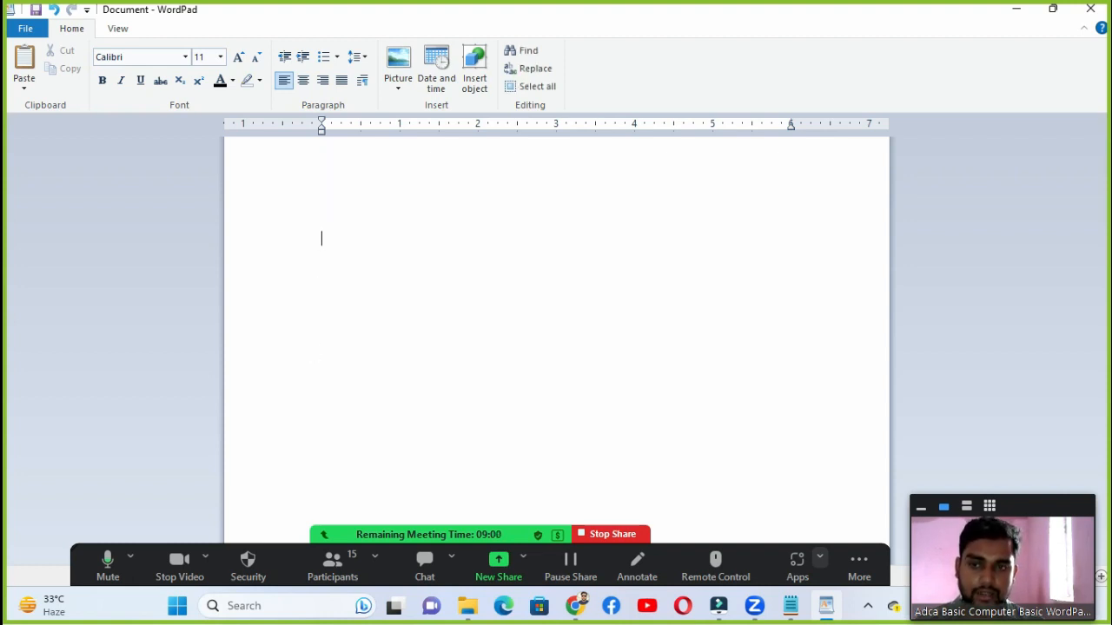
{"action": "key", "text": "Return"}
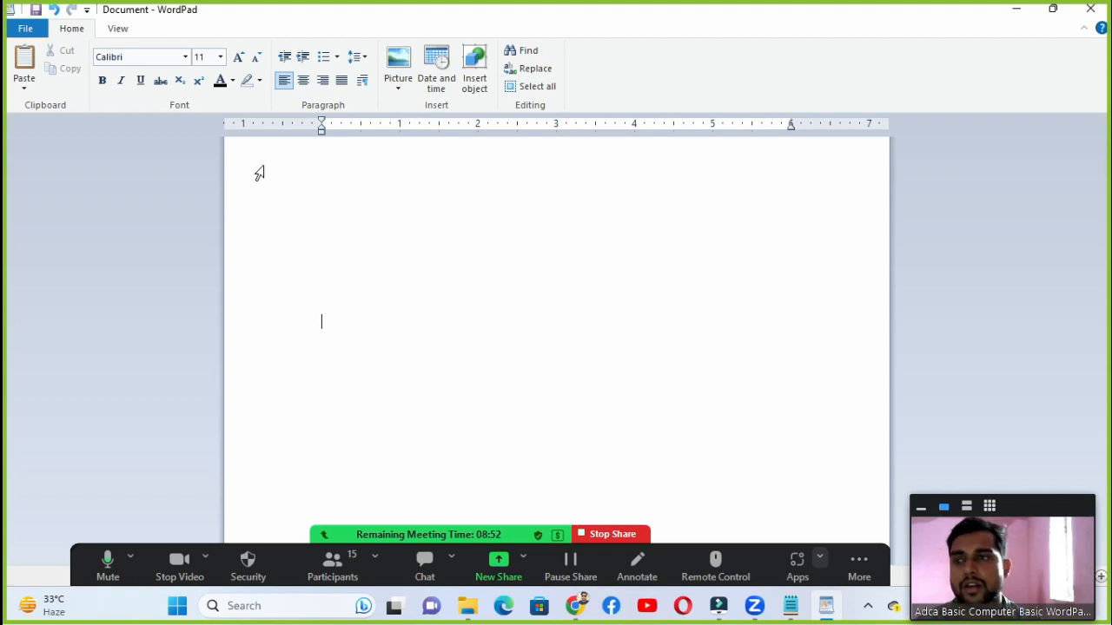
{"action": "left_click", "coordinate": [34, 71]}
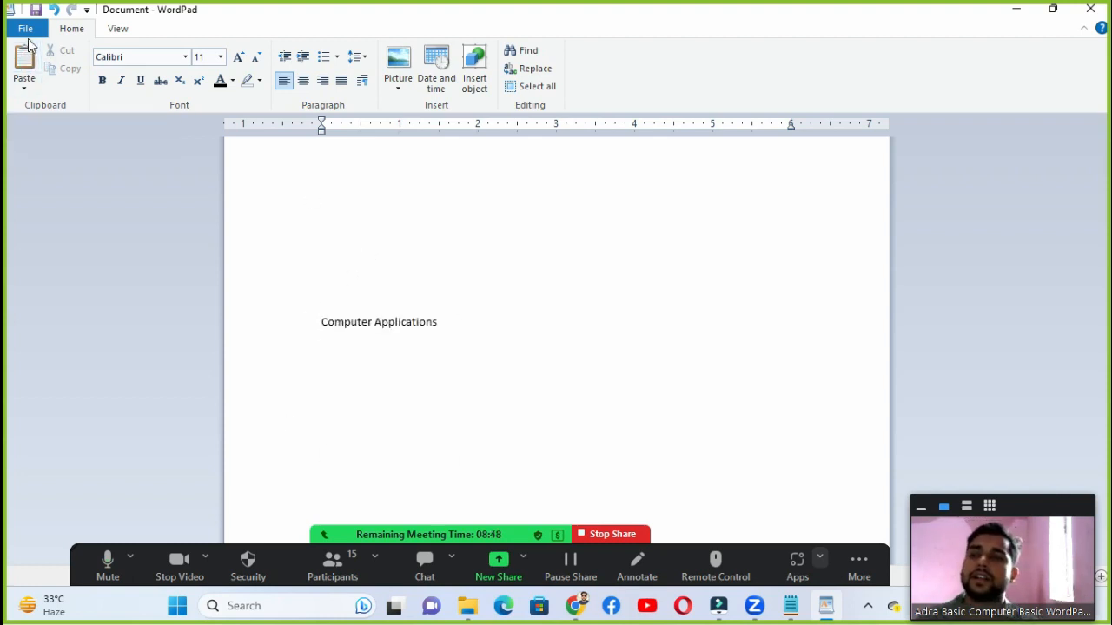
{"action": "key", "text": "Return"}
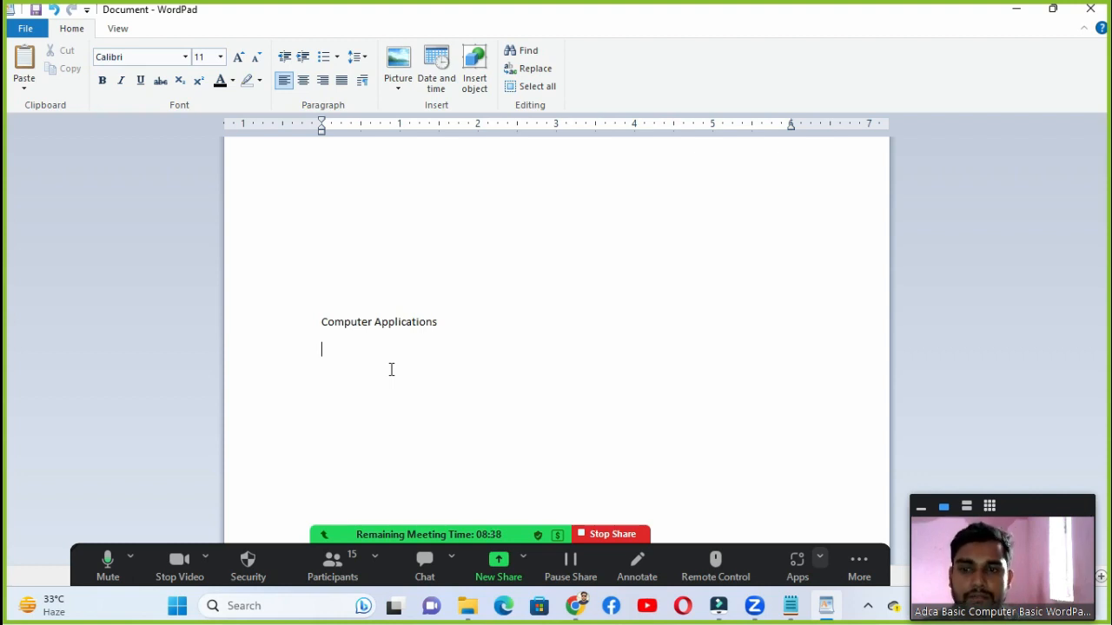
Step: Undo the paste, the added blank lines and the cut of the "Computer Applications" line, and clear the selection
{"action": "key", "text": "ctrl+z"}
{"action": "key", "text": "ctrl+z"}
{"action": "key", "text": "ctrl+z"}
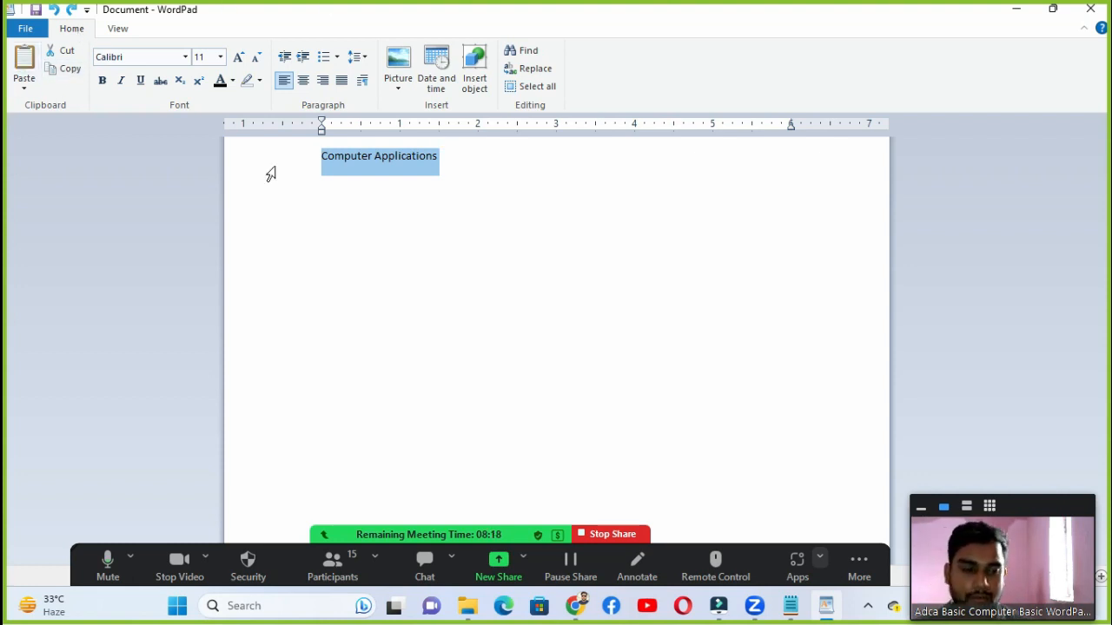
{"action": "left_click", "coordinate": [540, 216]}
{"action": "left_click", "coordinate": [515, 164]}
{"action": "left_click", "coordinate": [450, 219]}
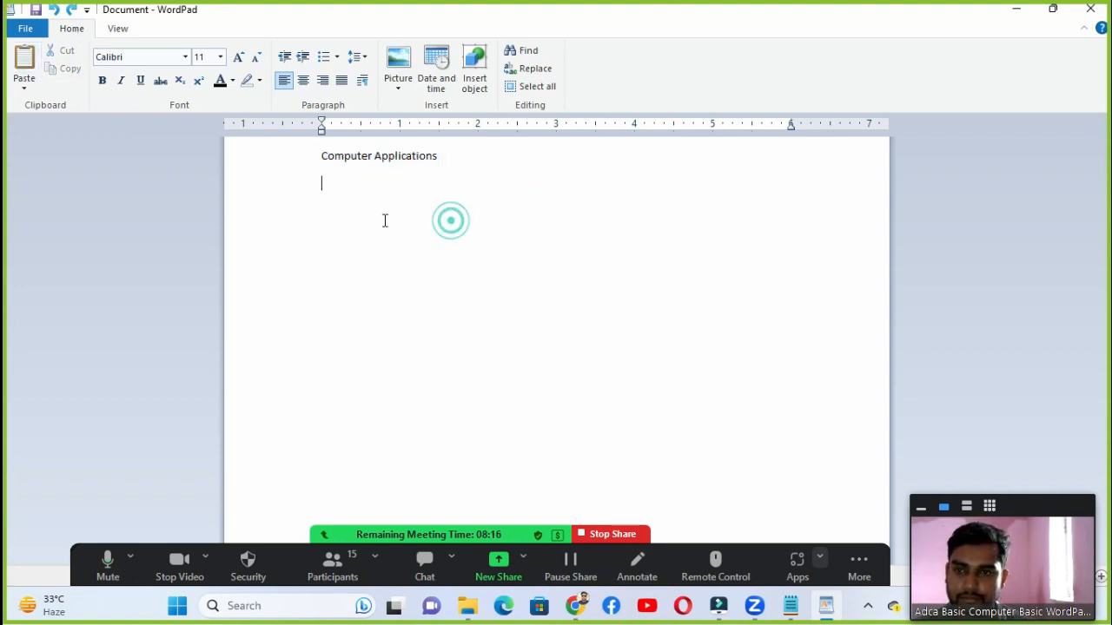
Step: Copy the "Computer Applications" line and paste it three times below the original, each on its own line
{"action": "left_click", "coordinate": [312, 170]}
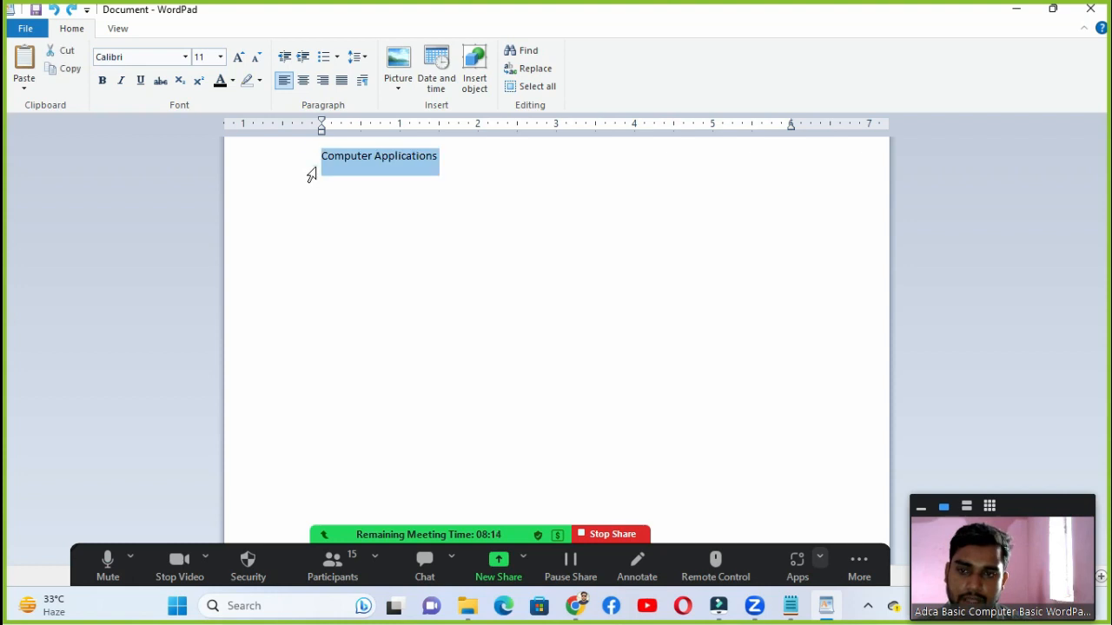
{"action": "left_click", "coordinate": [68, 72]}
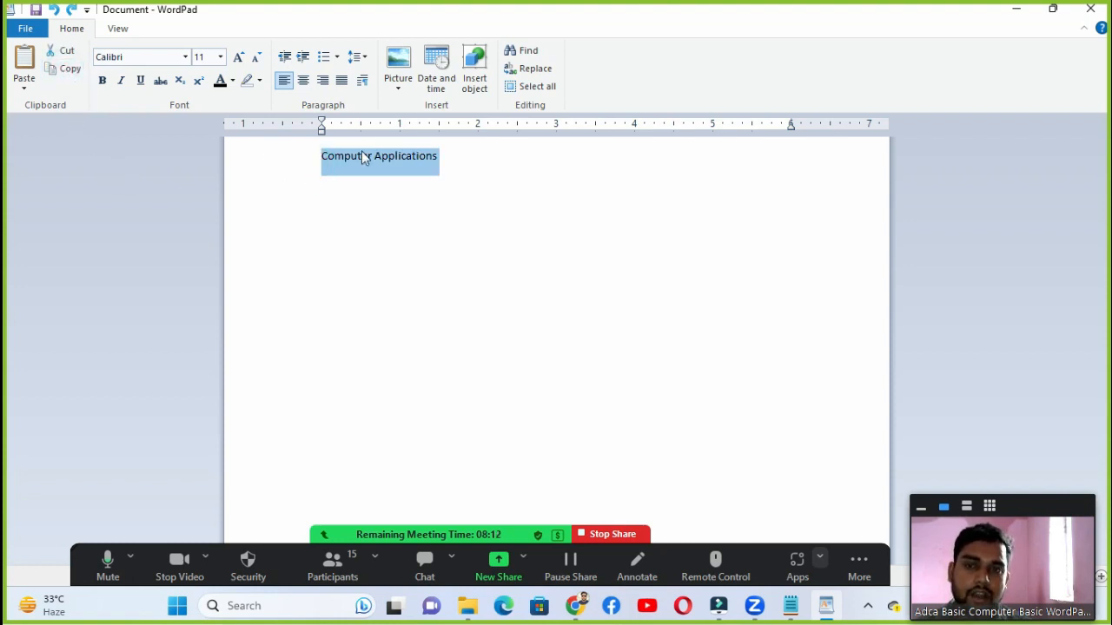
{"action": "left_click", "coordinate": [456, 157]}
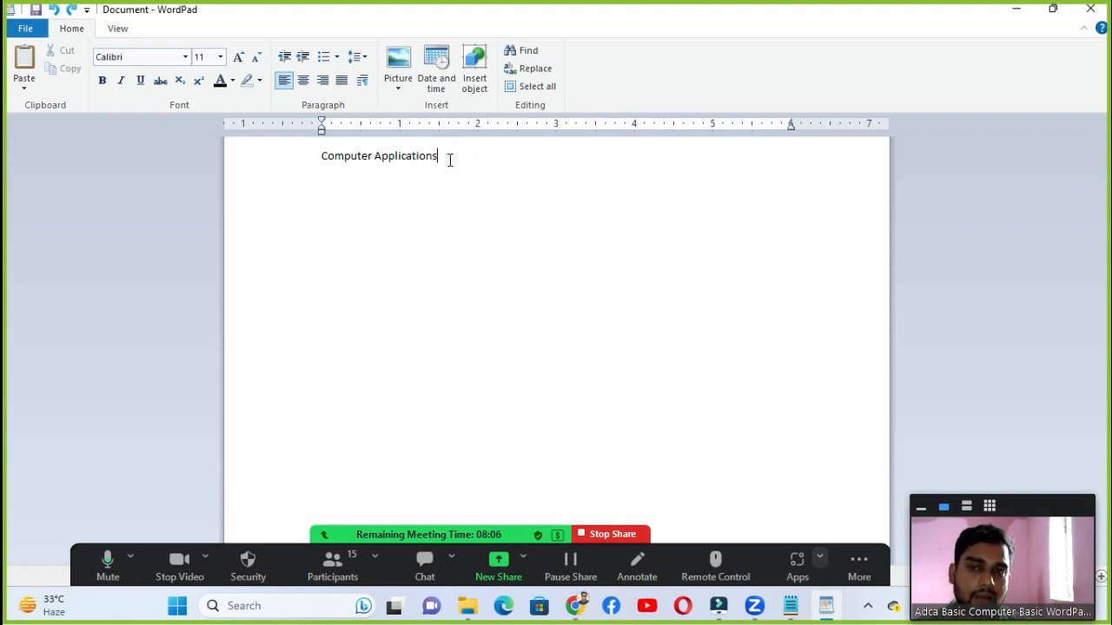
{"action": "key", "text": "Return"}
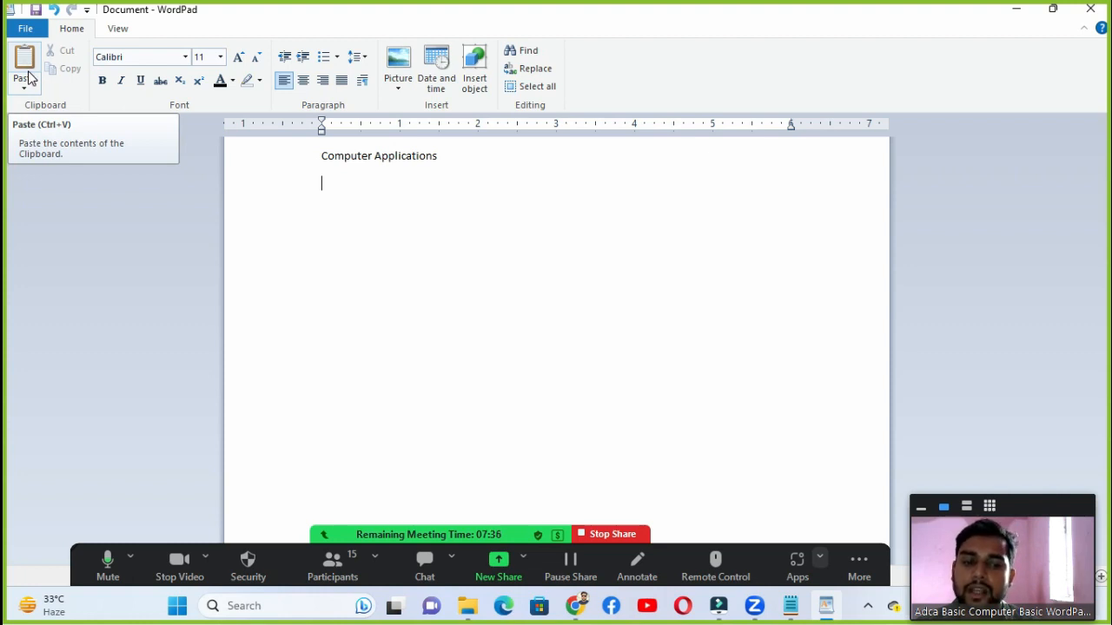
{"action": "left_click", "coordinate": [342, 199]}
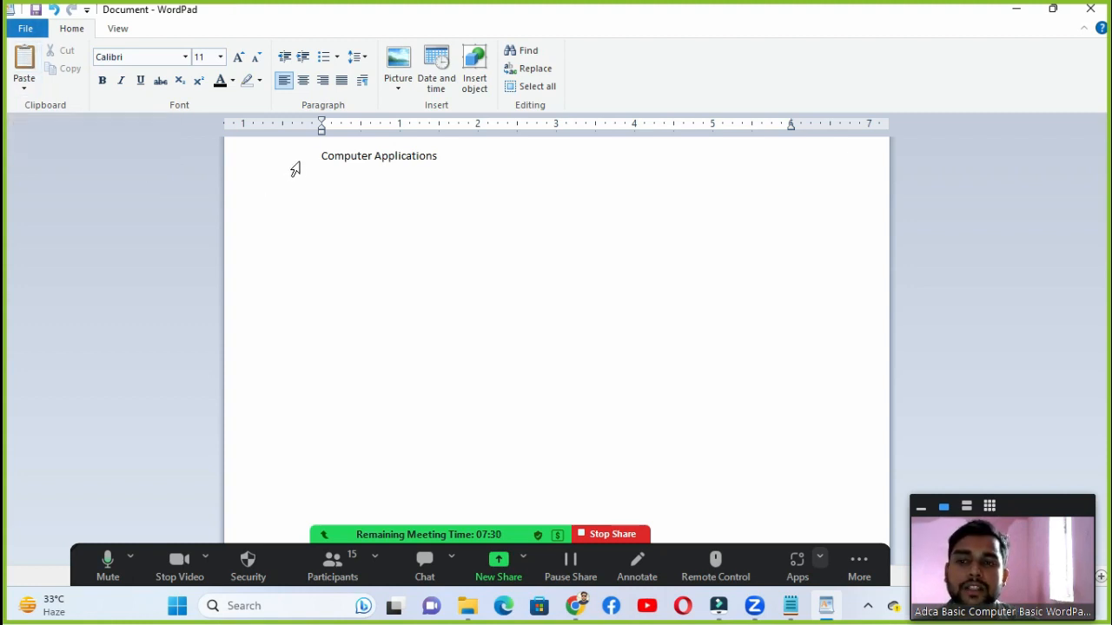
{"action": "left_click", "coordinate": [323, 187]}
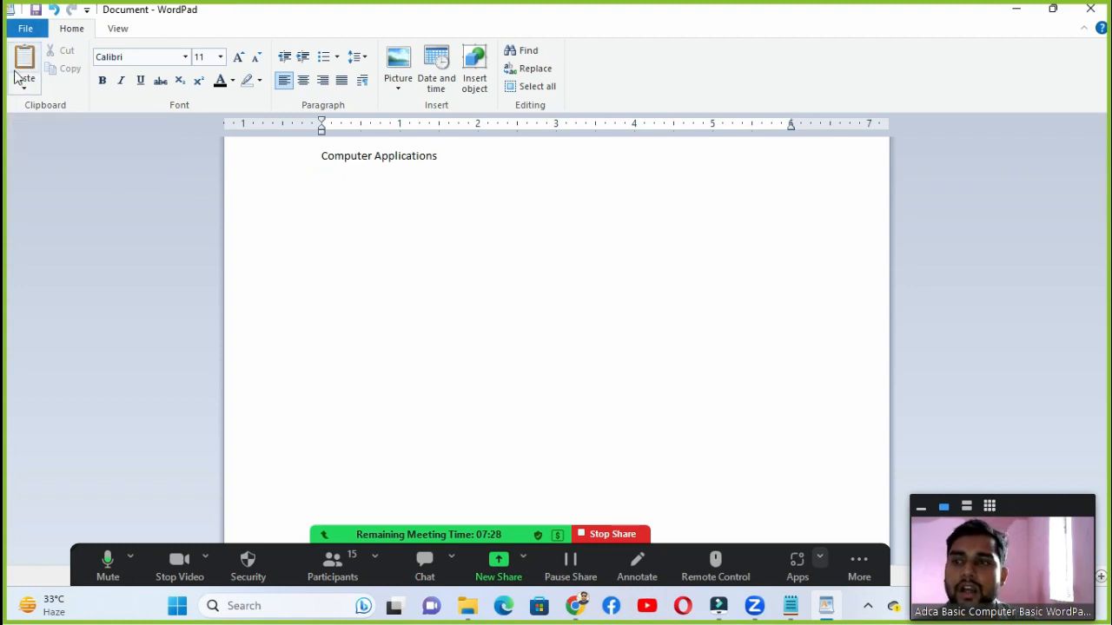
{"action": "left_click", "coordinate": [21, 69]}
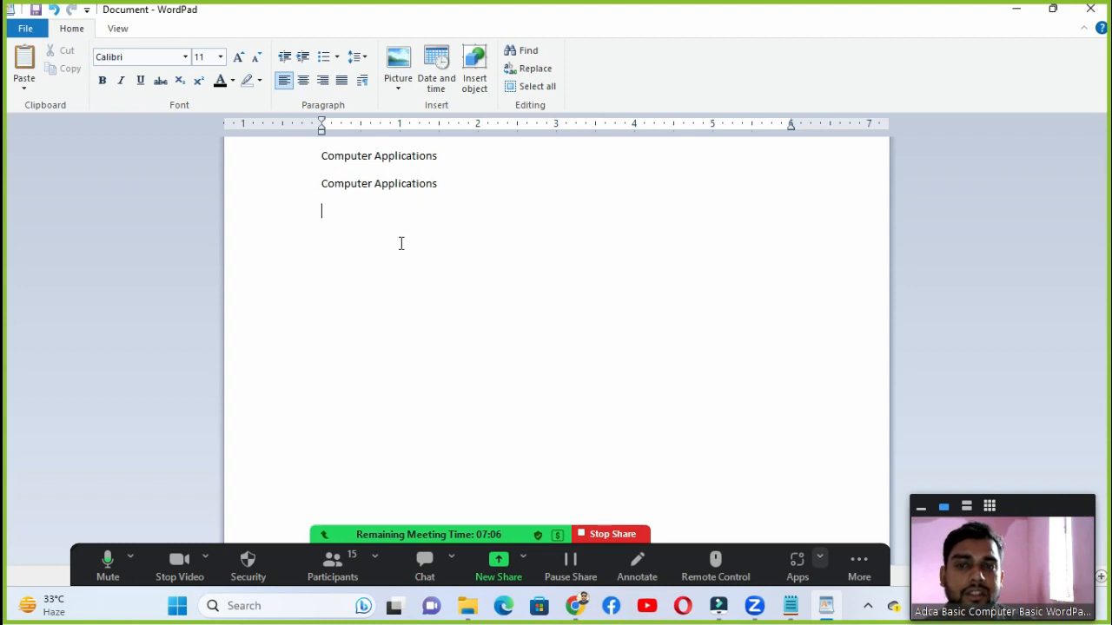
{"action": "left_click", "coordinate": [28, 67]}
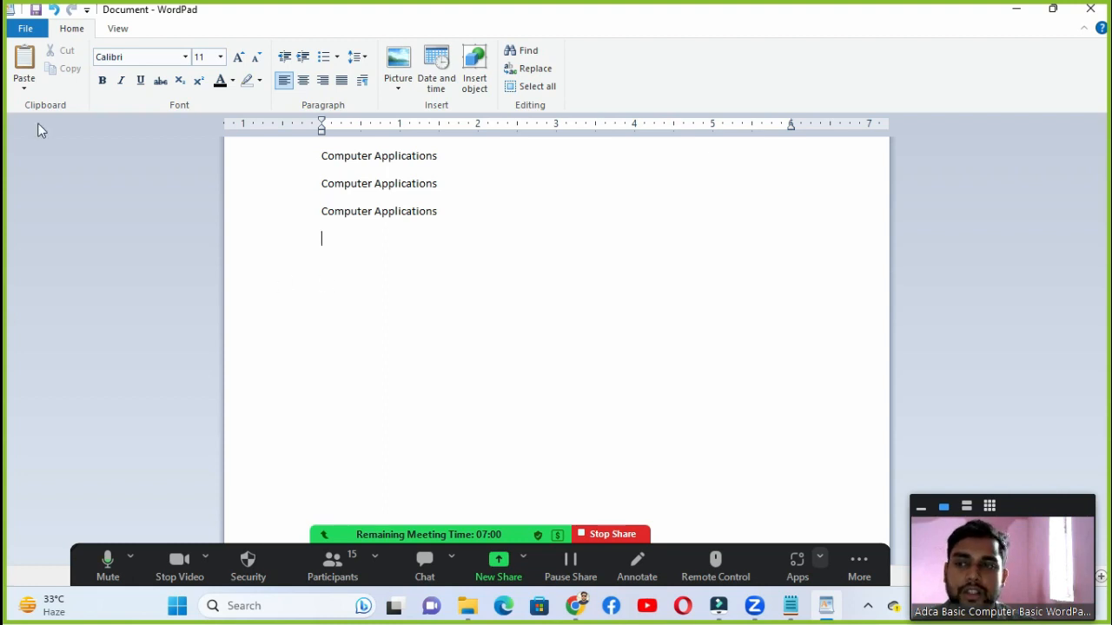
{"action": "left_click", "coordinate": [26, 65]}
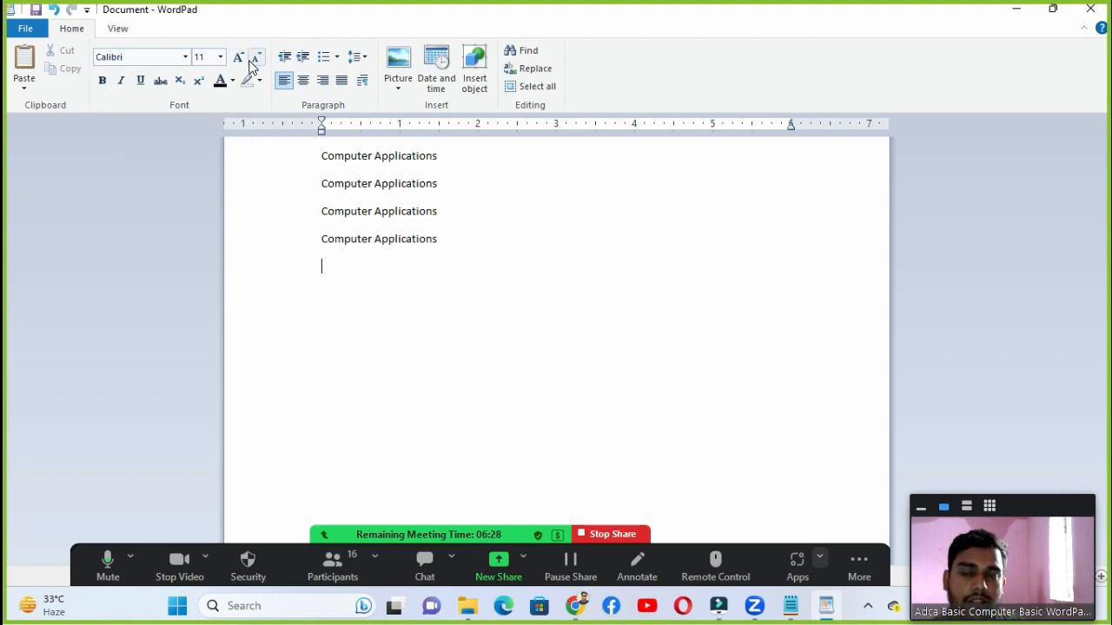
{"action": "left_click", "coordinate": [343, 158]}
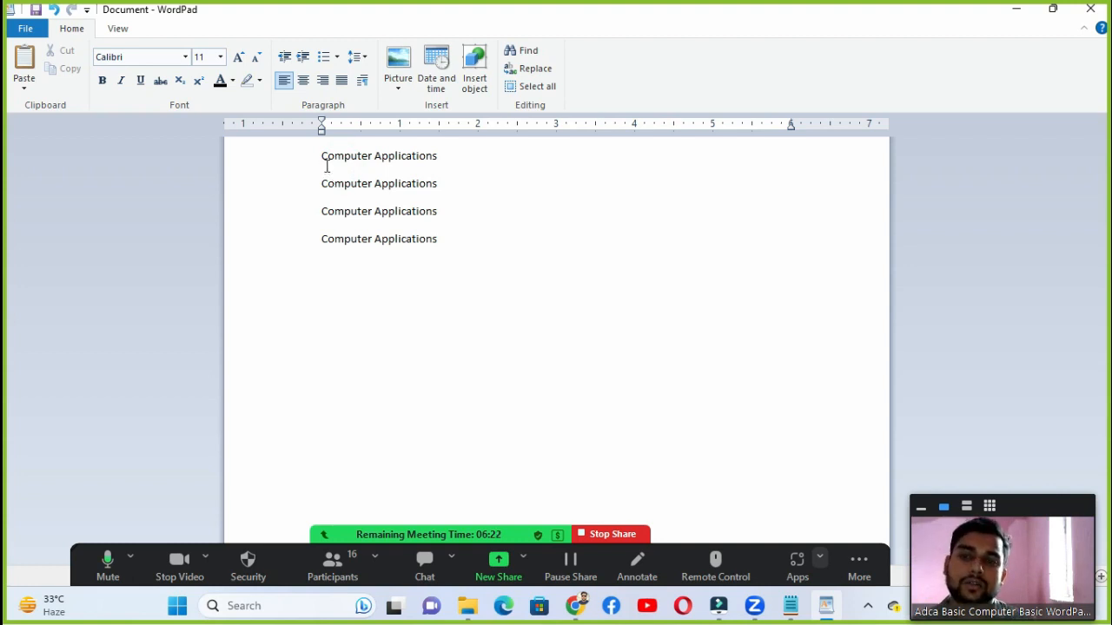
{"action": "left_click_drag", "start_coordinate": [311, 159], "coordinate": [316, 287]}
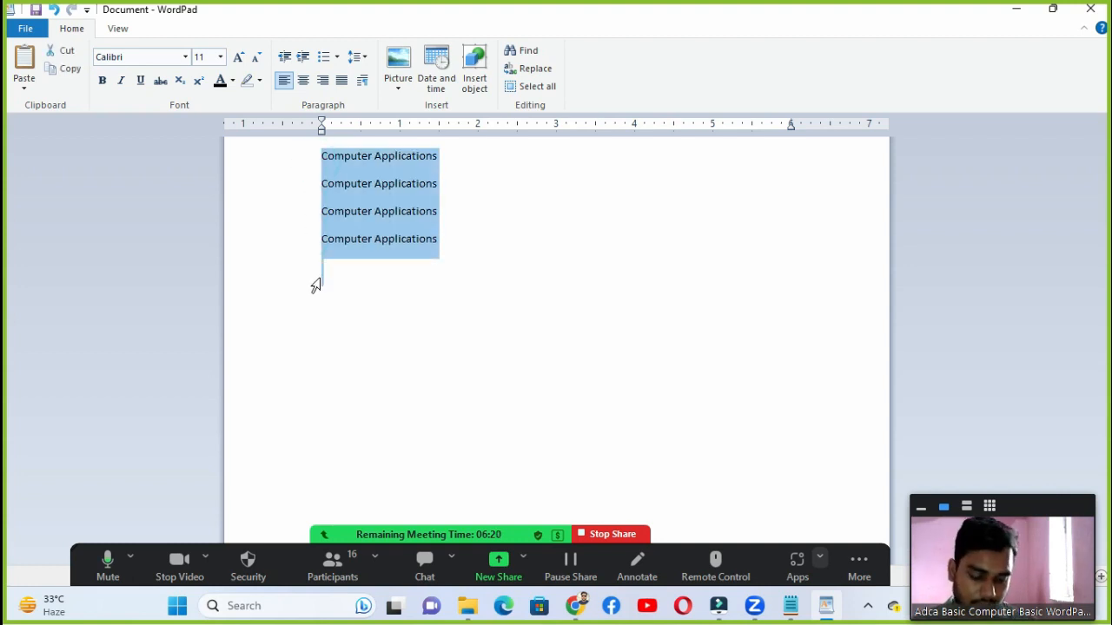
{"action": "key", "text": "Delete"}
{"action": "key", "text": "ctrl+z"}
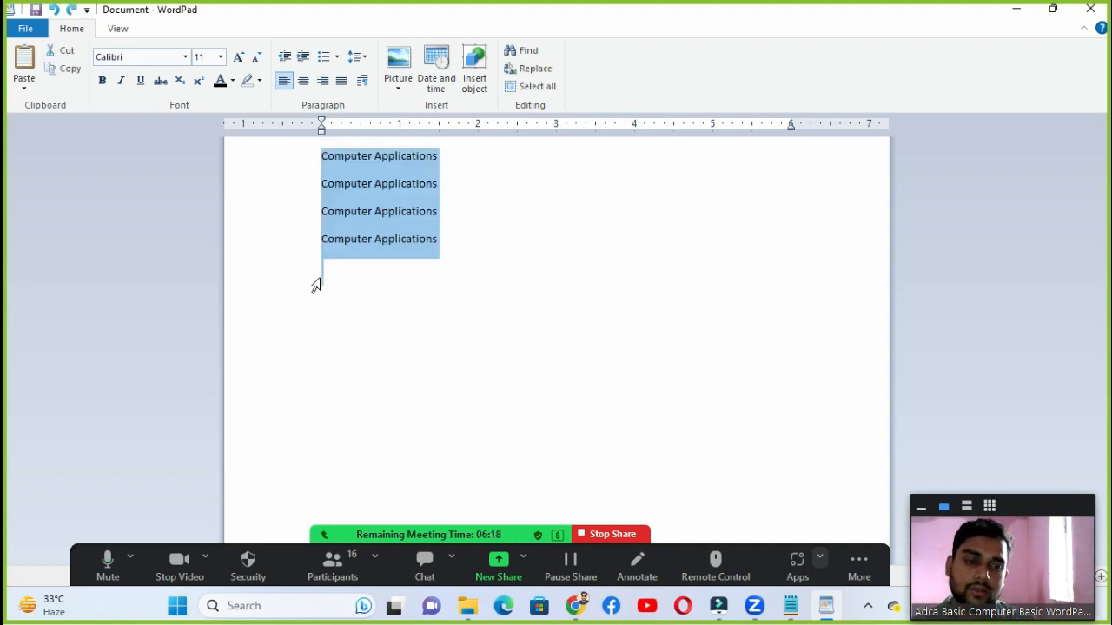
{"action": "left_click", "coordinate": [414, 263]}
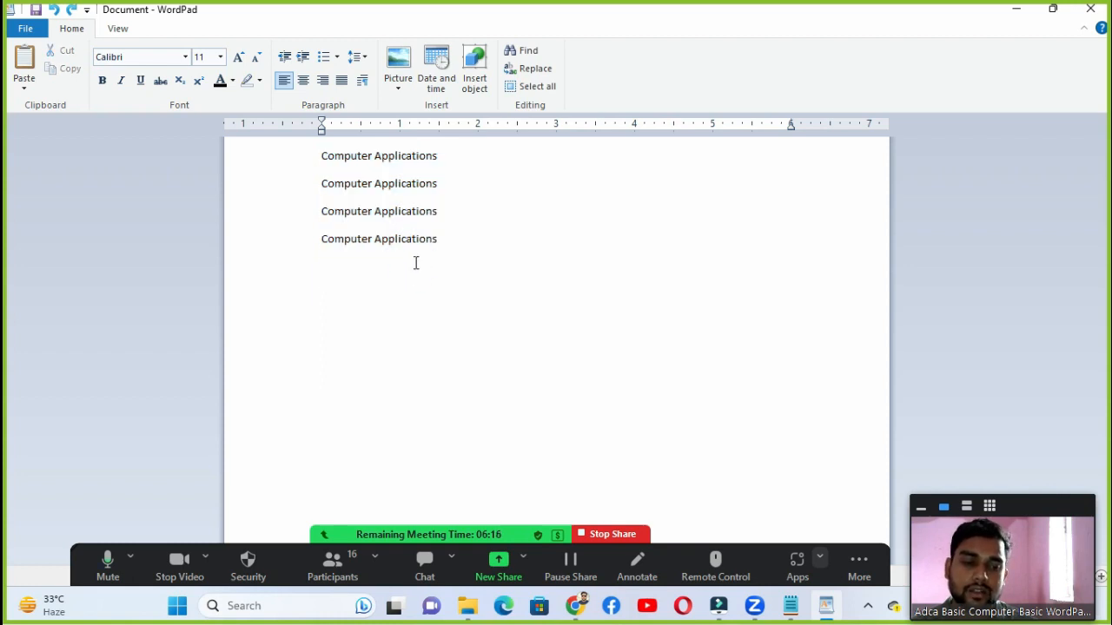
{"action": "key", "text": "ctrl+s"}
{"action": "key", "text": "Escape"}
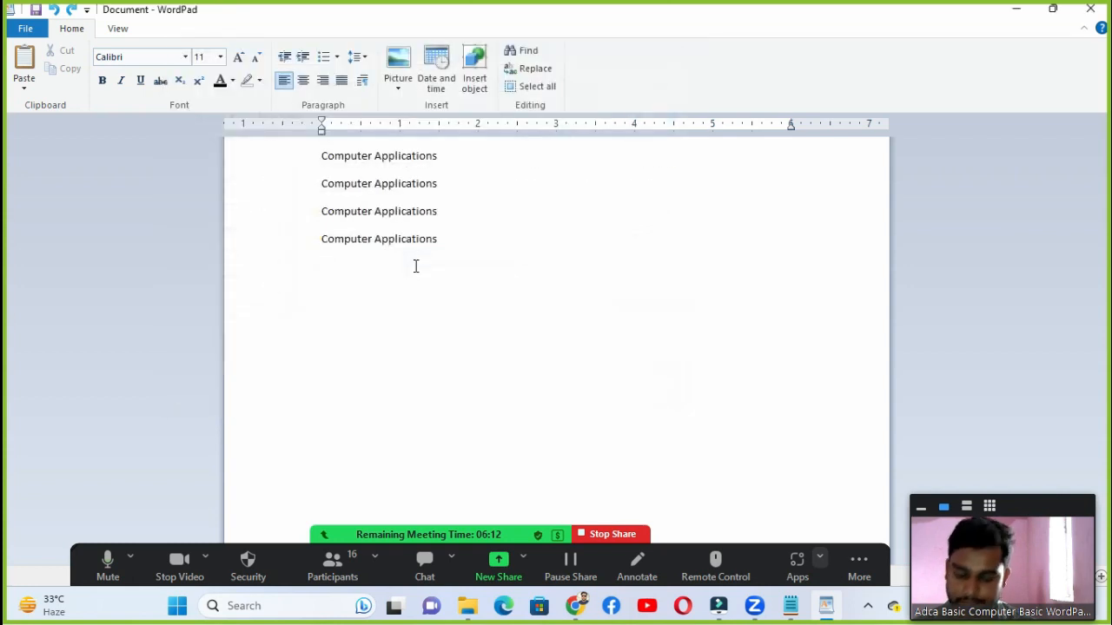
Step: Delete all the text in the document and enter "Parts Of Computer" as the first line
{"action": "key", "text": "ctrl+a"}
{"action": "key", "text": "Delete"}
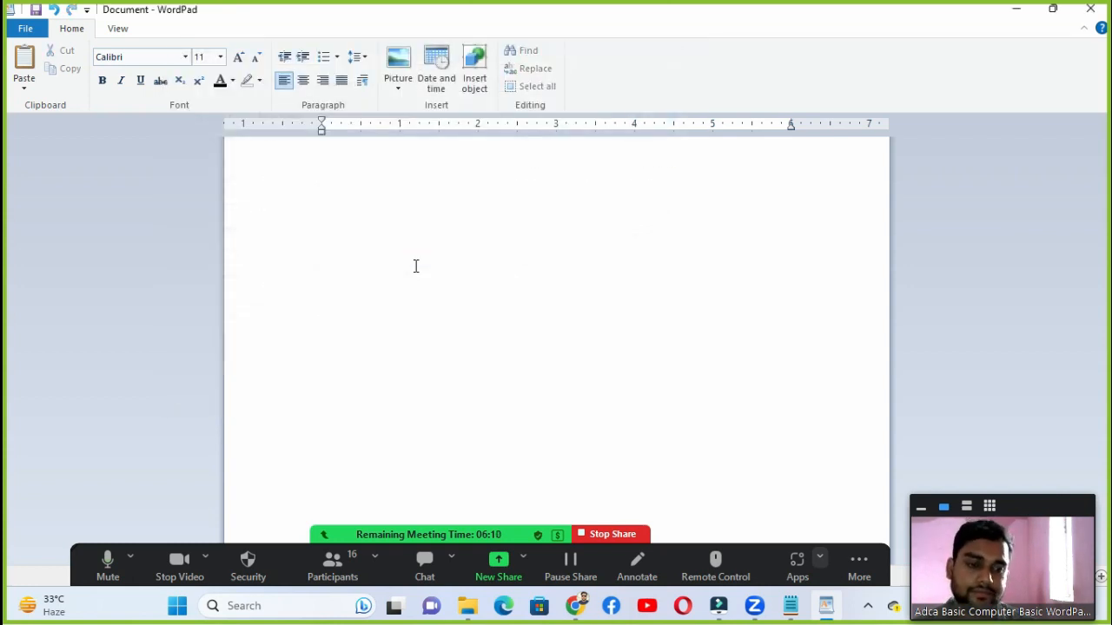
{"action": "left_click", "coordinate": [325, 174]}
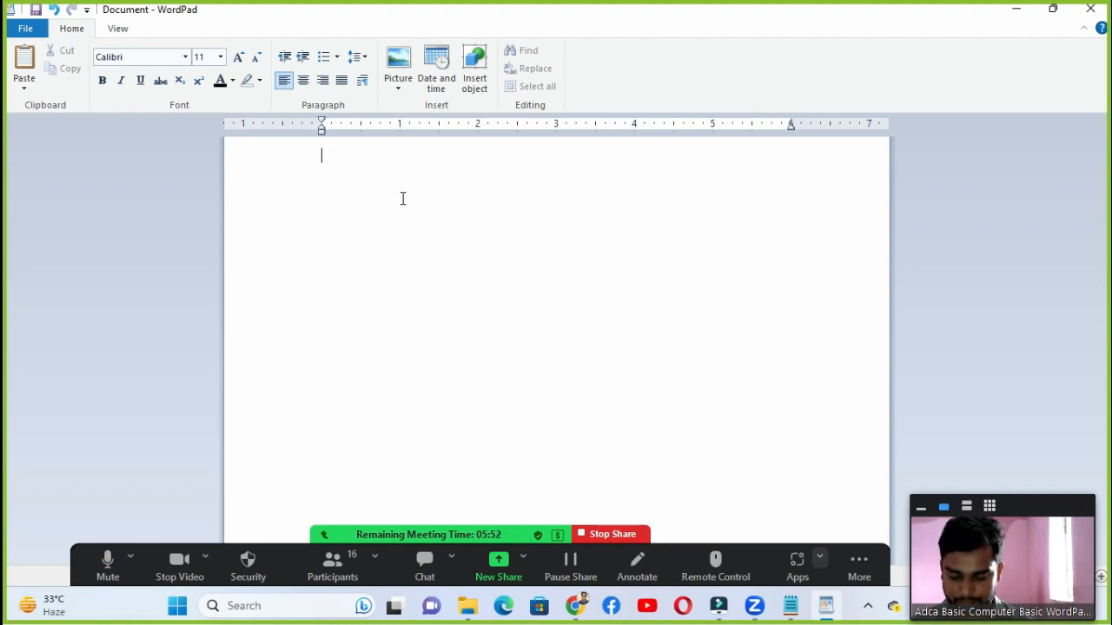
{"action": "type", "text": "PArts"}
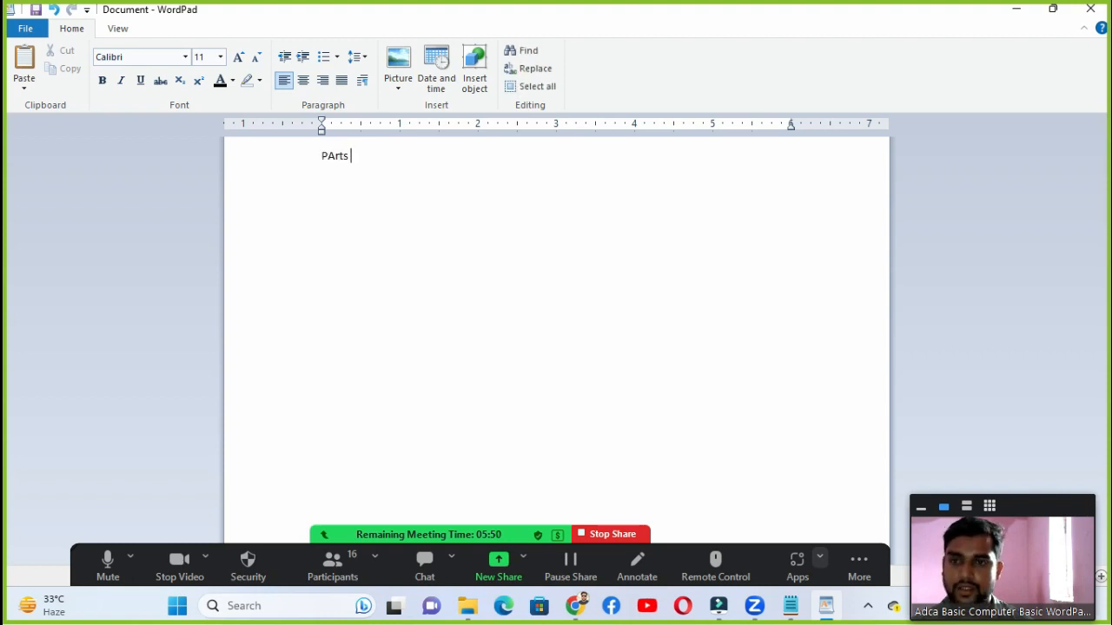
{"action": "key", "text": "BackSpace"}
{"action": "key", "text": "BackSpace"}
{"action": "key", "text": "BackSpace"}
{"action": "key", "text": "BackSpace"}
{"action": "type", "text": "artsd"}
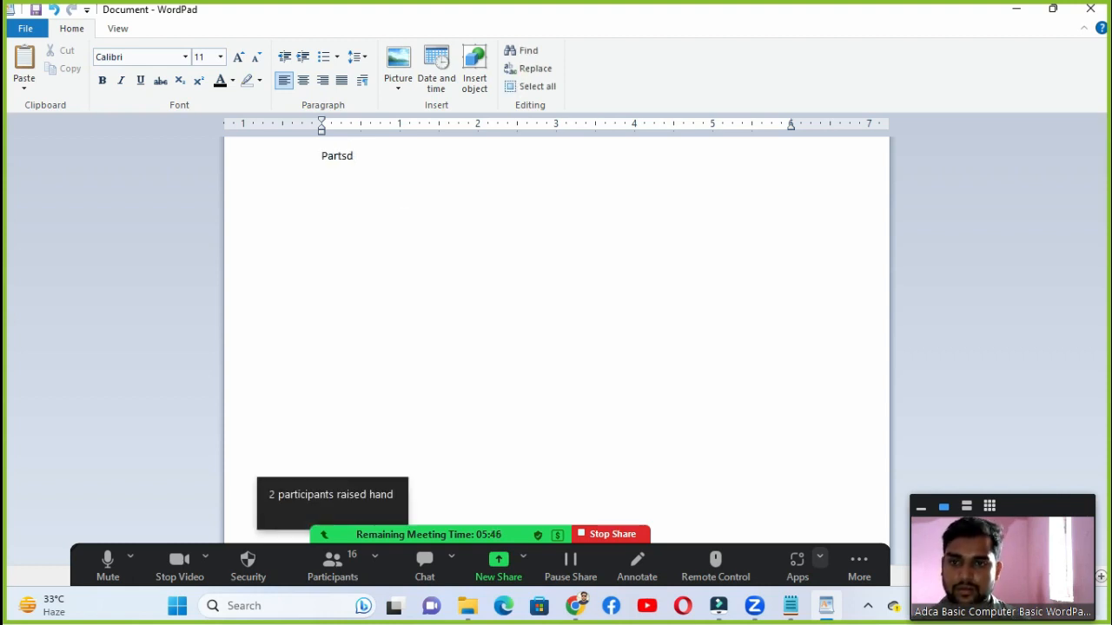
{"action": "key", "text": "BackSpace"}
{"action": "type", "text": "Of Computer"}
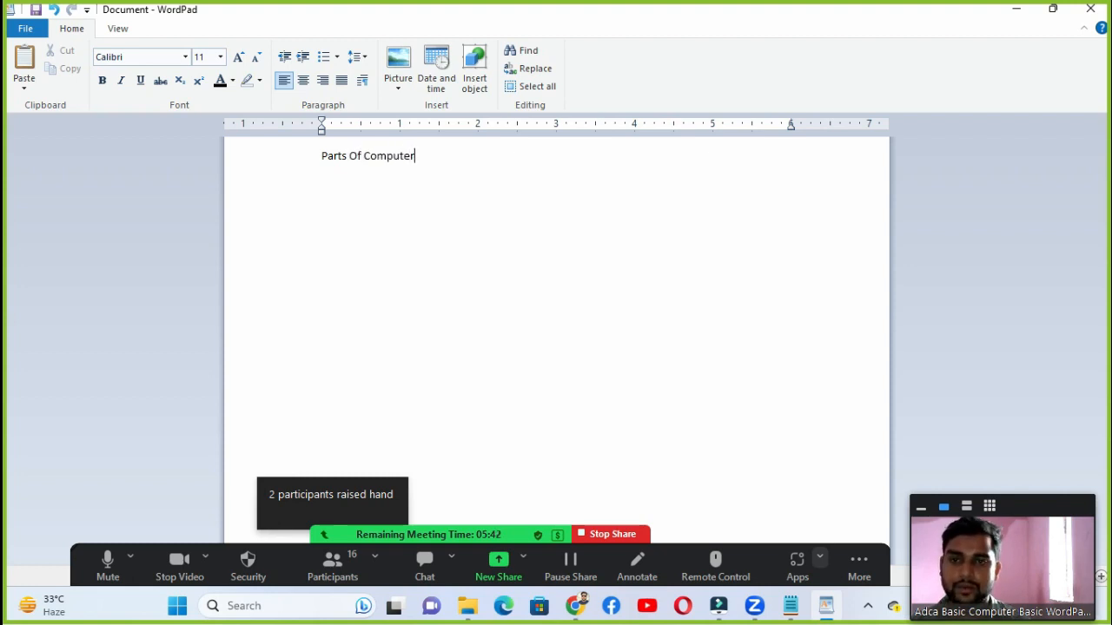
{"action": "key", "text": "Return"}
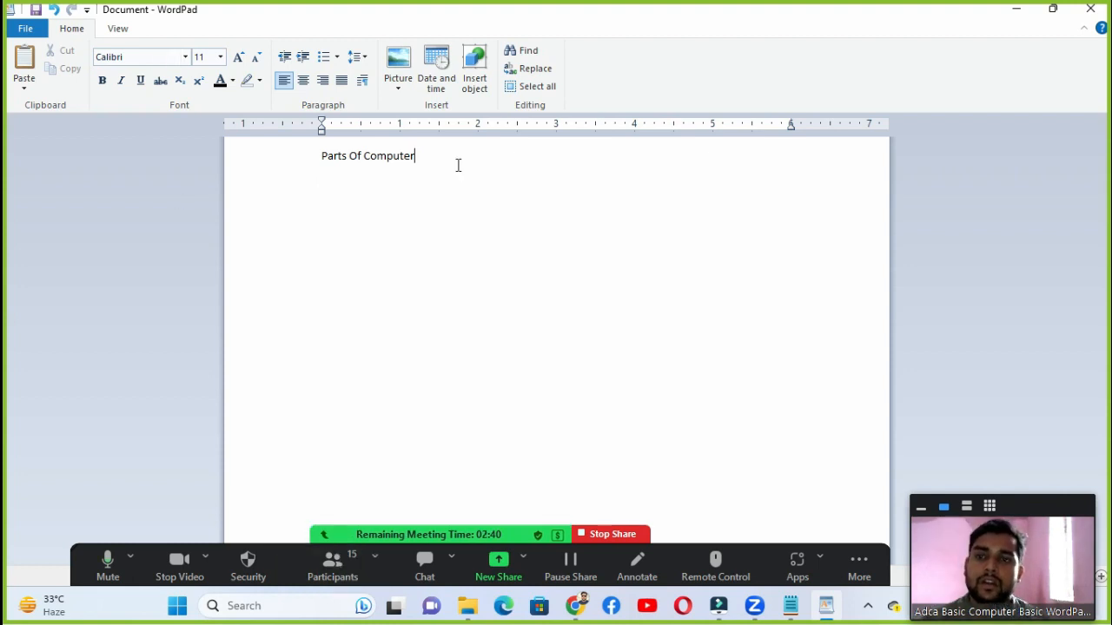
Step: Add a line reading "Mosue" below the title and correct its second letter to lowercase
{"action": "left_click", "coordinate": [458, 163]}
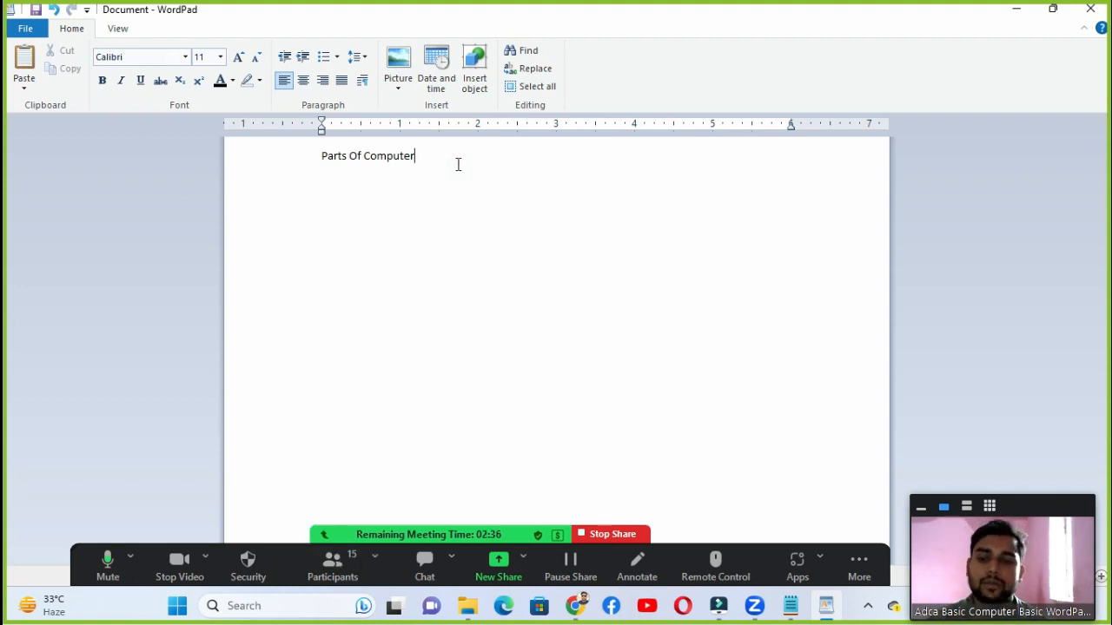
{"action": "key", "text": "Return"}
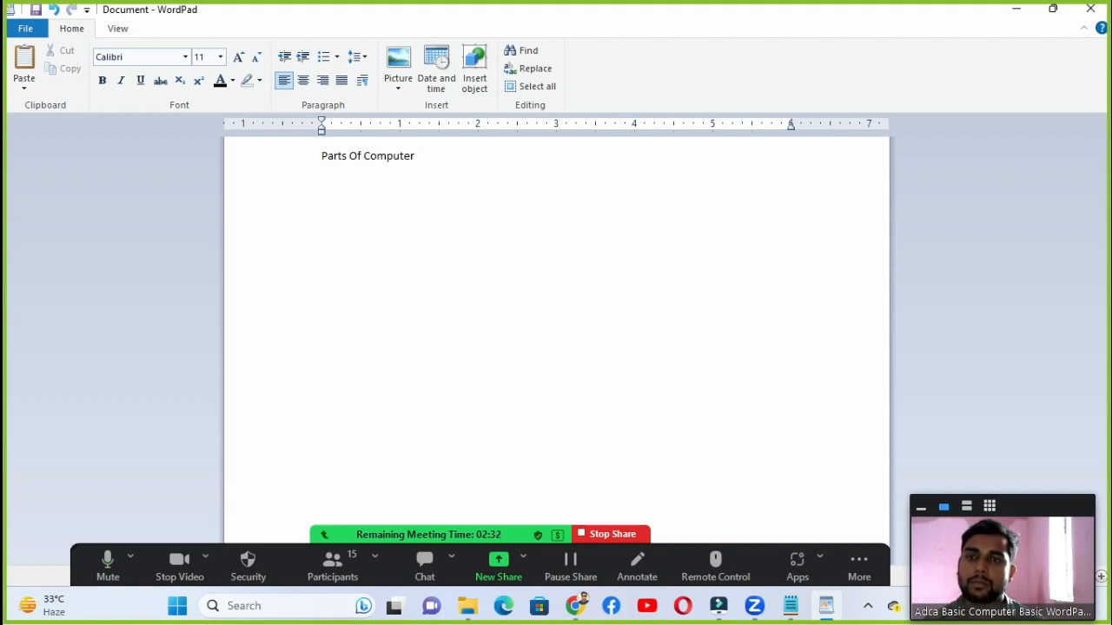
{"action": "type", "text": "MOsue"}
{"action": "key", "text": "Return"}
{"action": "key", "text": "Up"}
{"action": "key", "text": "Right"}
{"action": "key", "text": "Delete"}
{"action": "type", "text": "o"}
{"action": "key", "text": "End"}
{"action": "key", "text": "Down"}
Step: Enter "Key Board" and "Cpu" on separate lines below "Mosue"
{"action": "type", "text": "K"}
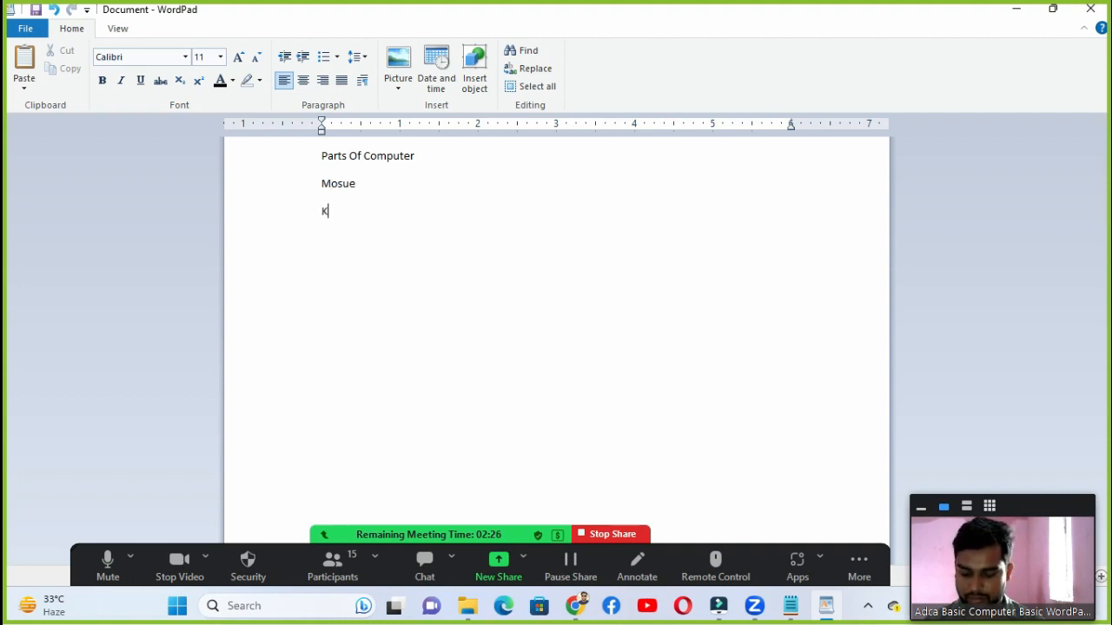
{"action": "type", "text": "ey Board"}
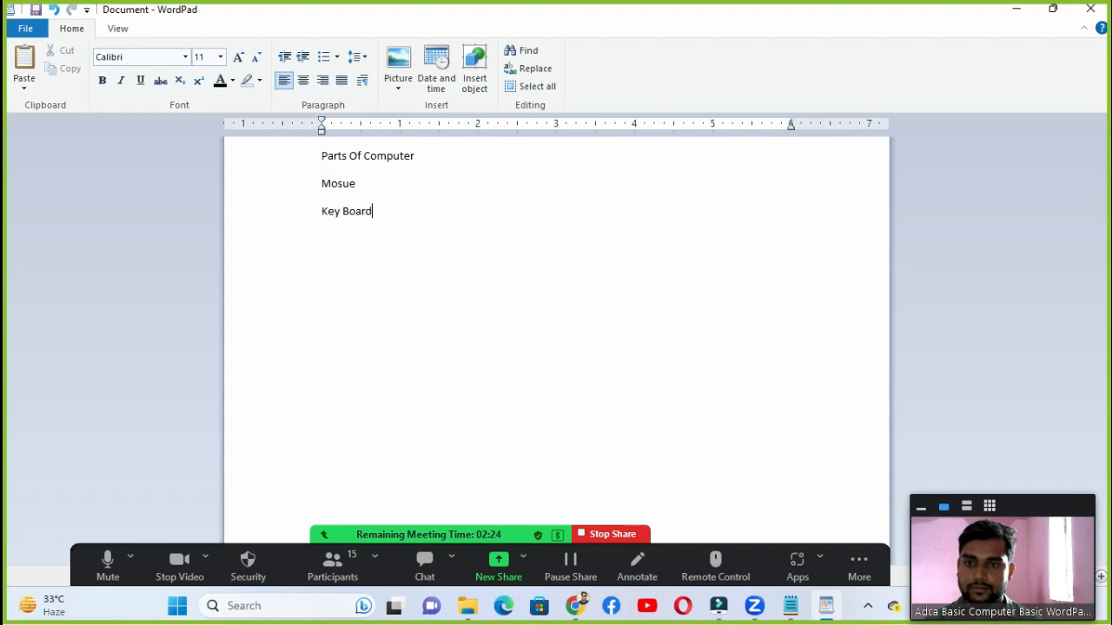
{"action": "key", "text": "Return"}
{"action": "type", "text": "Cpu"}
{"action": "key", "text": "Return"}
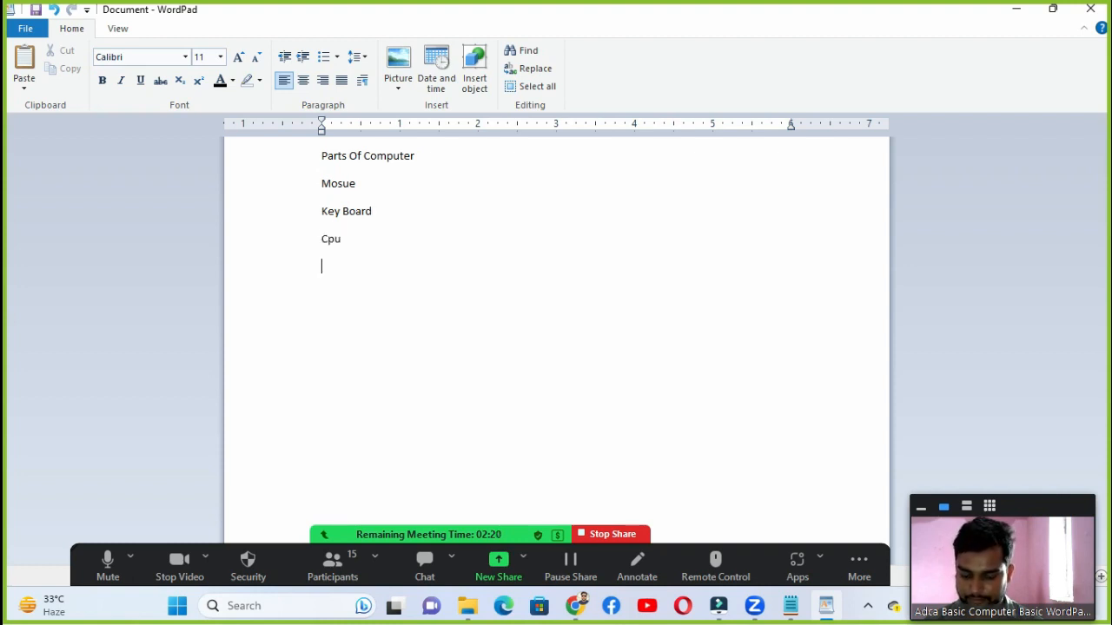
Step: Continue the list with "Moniter", "Smps" and "Rom", each on its own line, and leave the cursor below them
{"action": "type", "text": "Moniter"}
{"action": "key", "text": "Return"}
{"action": "type", "text": "Smps"}
{"action": "key", "text": "Return"}
{"action": "type", "text": "Rom"}
{"action": "key", "text": "Return"}
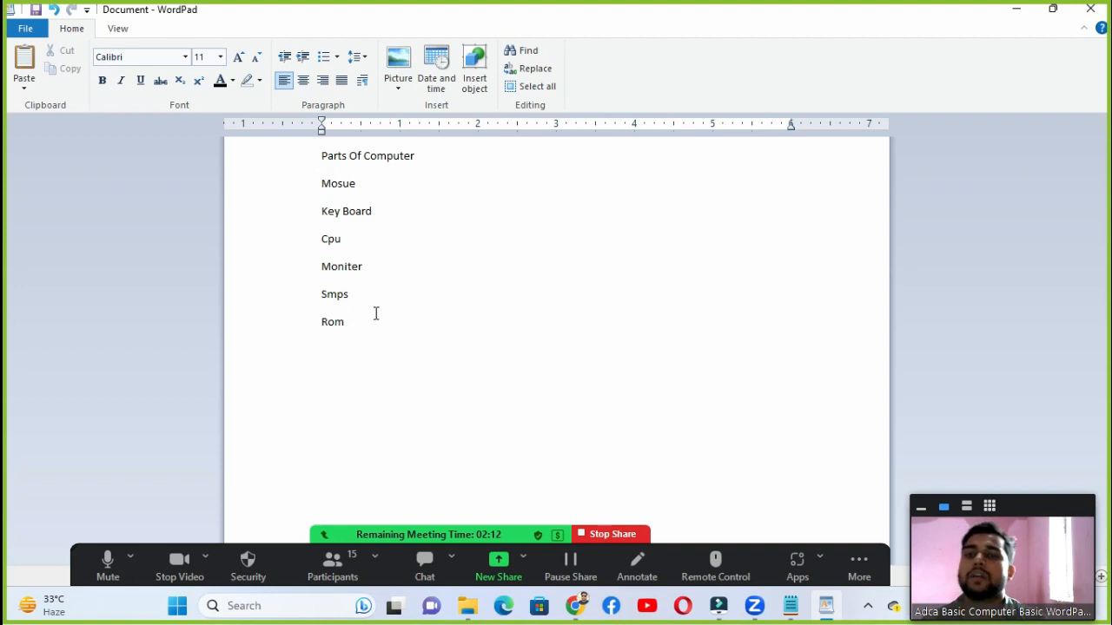
{"action": "left_click", "coordinate": [441, 195]}
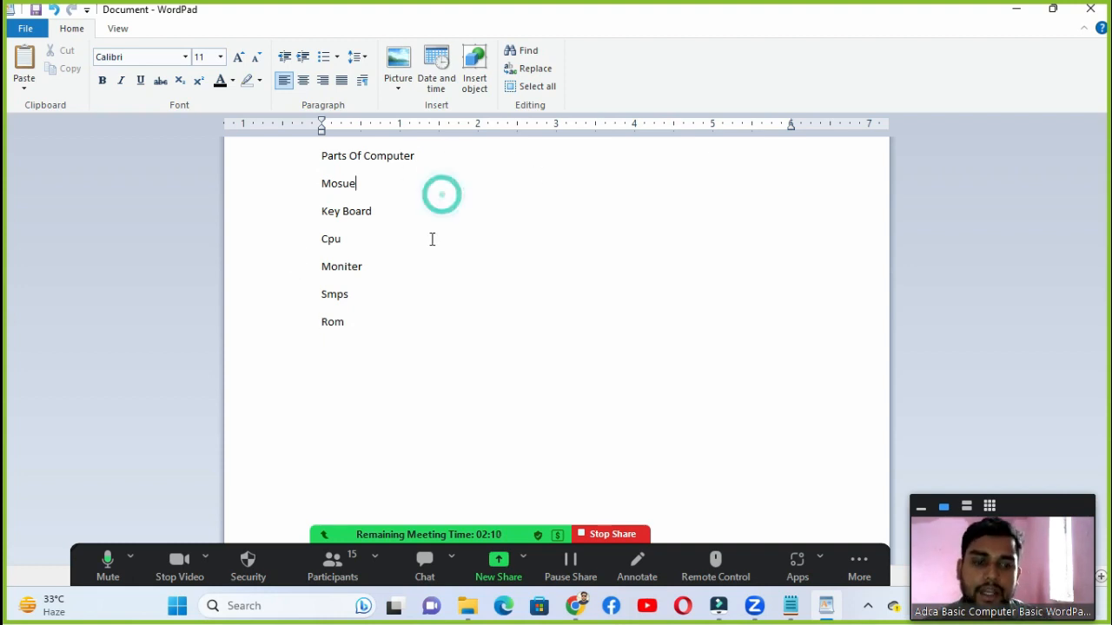
{"action": "left_click", "coordinate": [347, 358]}
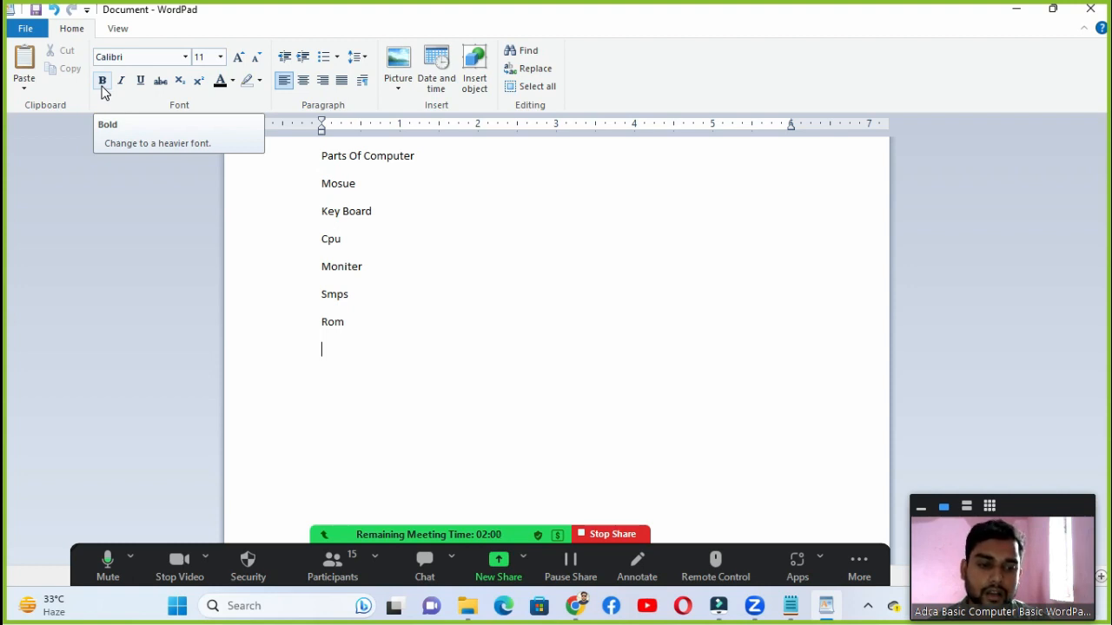
Step: Make the "Parts Of Computer" title line bold and clear the selection
{"action": "left_click", "coordinate": [424, 185]}
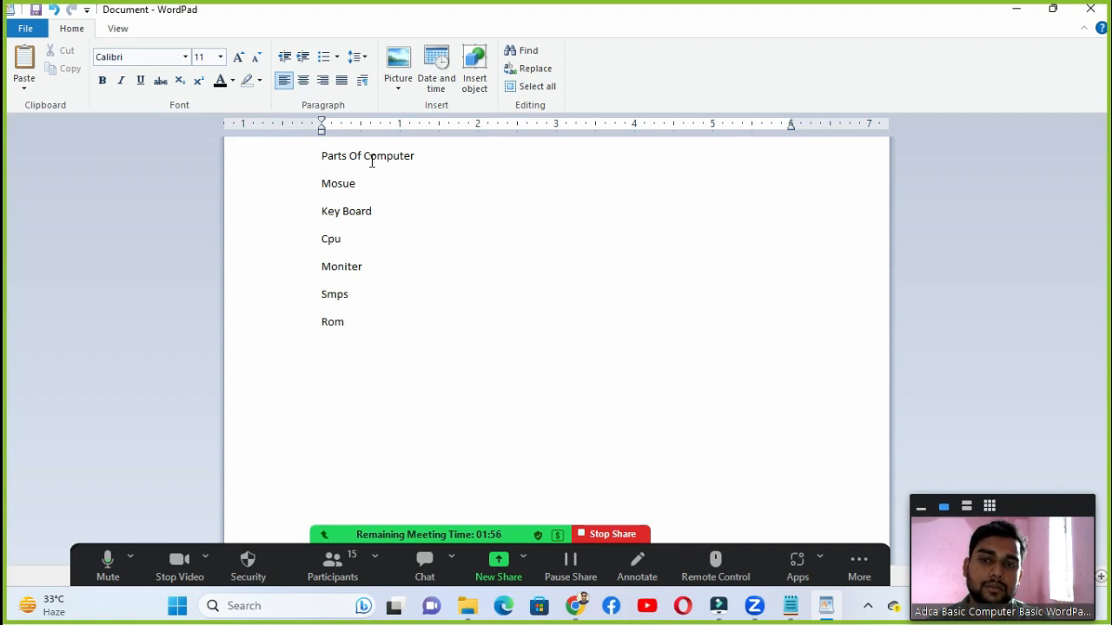
{"action": "left_click", "coordinate": [303, 157]}
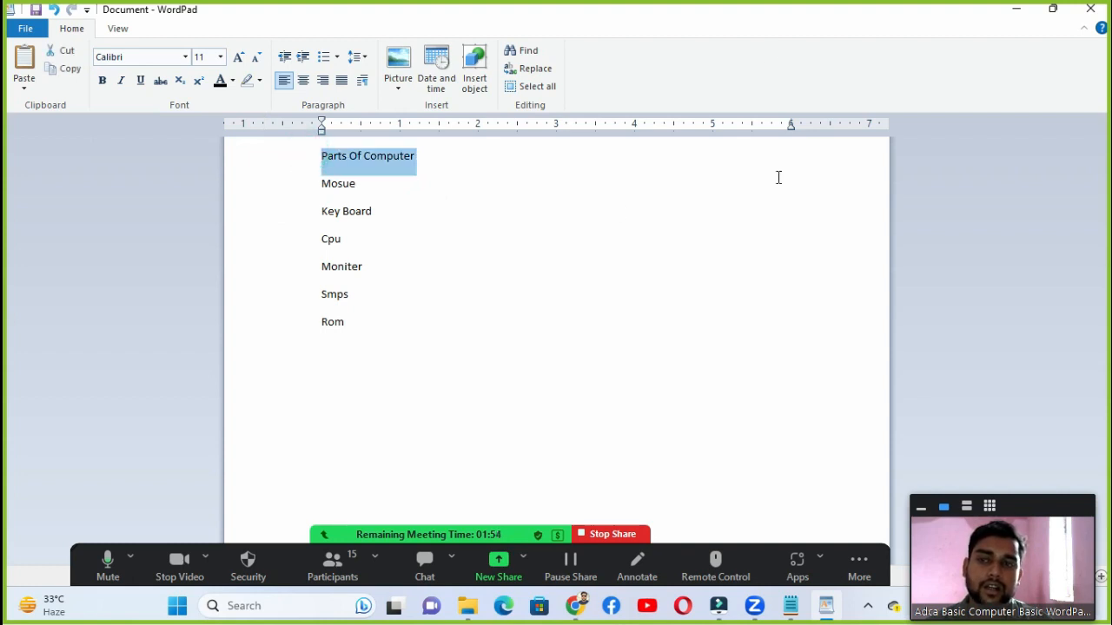
{"action": "left_click", "coordinate": [106, 90]}
{"action": "left_click", "coordinate": [392, 183]}
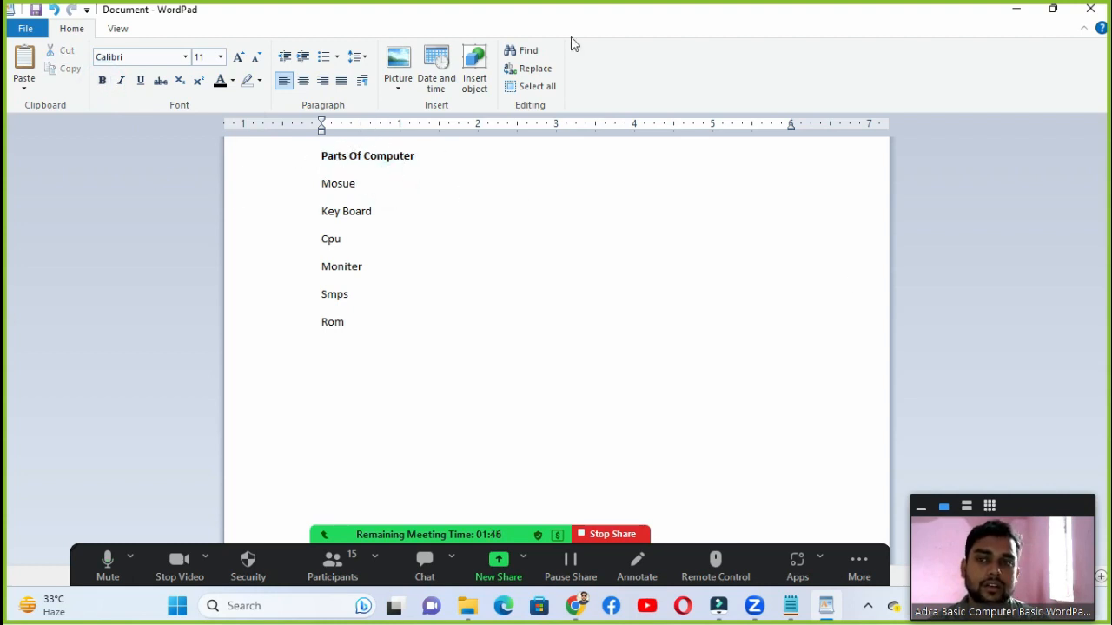
Step: Set the font size of the "Parts Of Computer" title to 24
{"action": "left_click", "coordinate": [301, 159]}
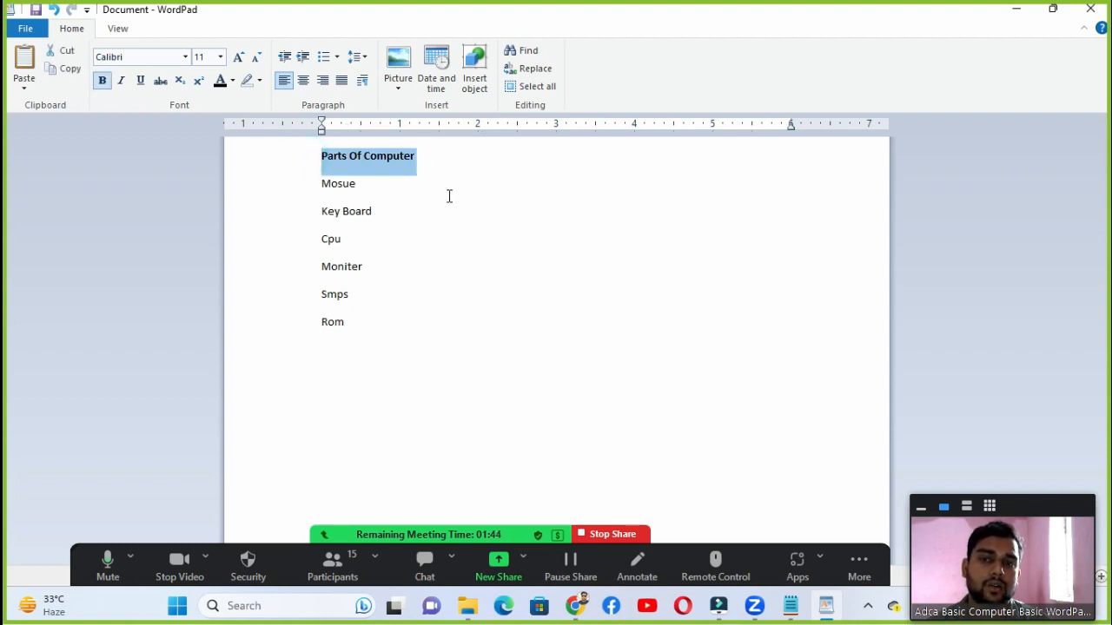
{"action": "left_click", "coordinate": [222, 58]}
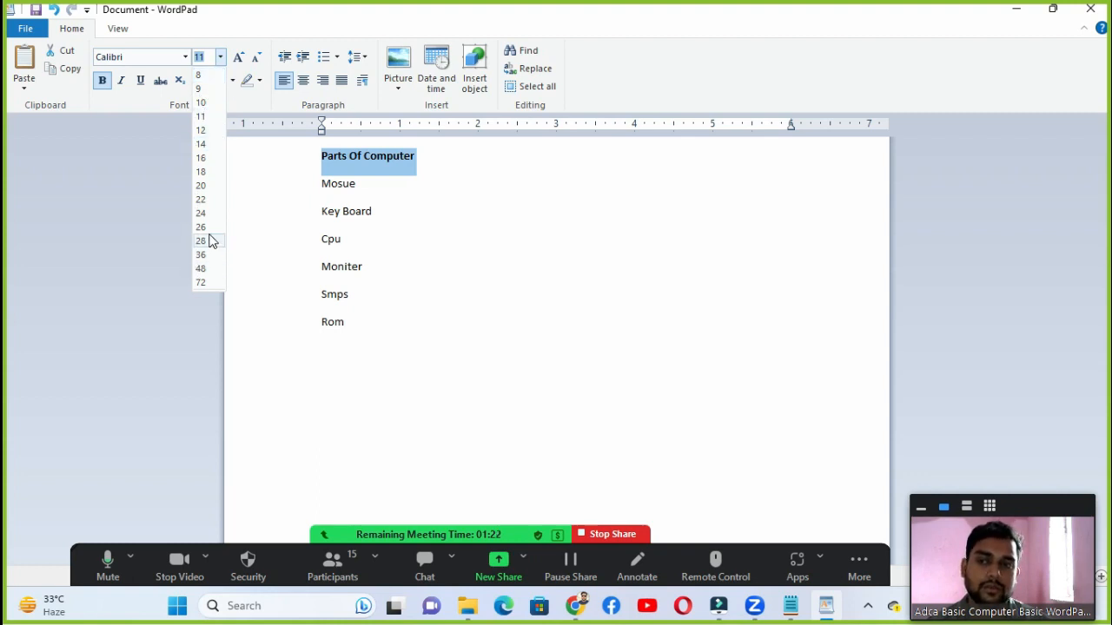
{"action": "left_click", "coordinate": [207, 221]}
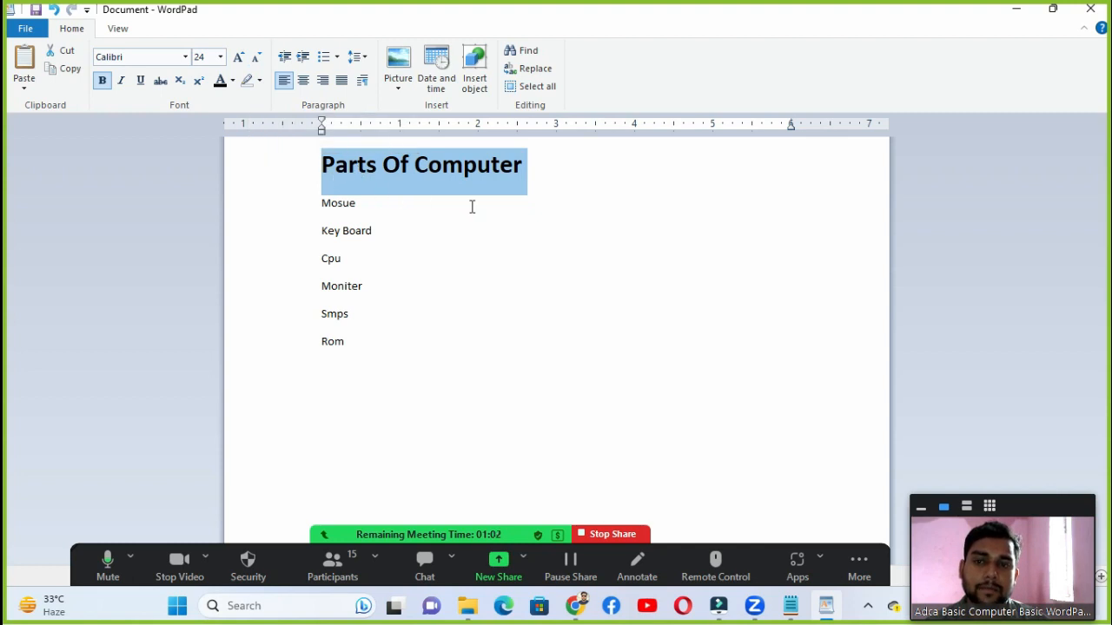
Step: Select the "Mosue" line and grow its font step by step to size 36
{"action": "left_click", "coordinate": [303, 202]}
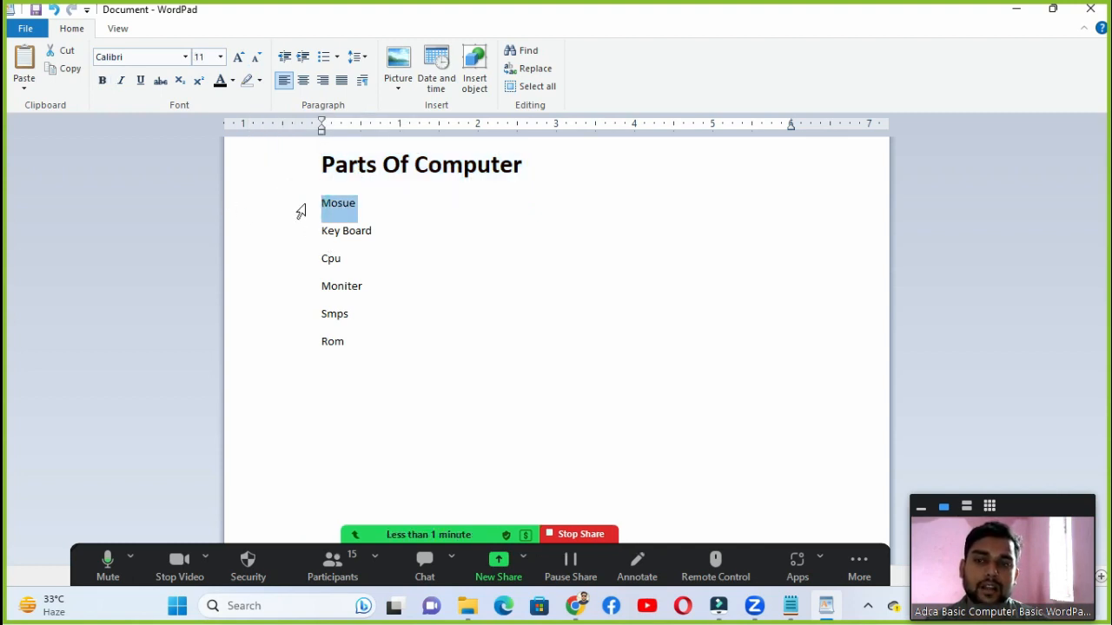
{"action": "left_click", "coordinate": [239, 60]}
{"action": "left_click", "coordinate": [240, 60]}
{"action": "left_click", "coordinate": [240, 61]}
{"action": "left_click", "coordinate": [240, 60]}
{"action": "left_click", "coordinate": [240, 61]}
{"action": "left_click", "coordinate": [240, 61]}
{"action": "left_click", "coordinate": [240, 61]}
{"action": "left_click", "coordinate": [240, 61]}
{"action": "left_click", "coordinate": [239, 59]}
{"action": "left_click", "coordinate": [238, 59]}
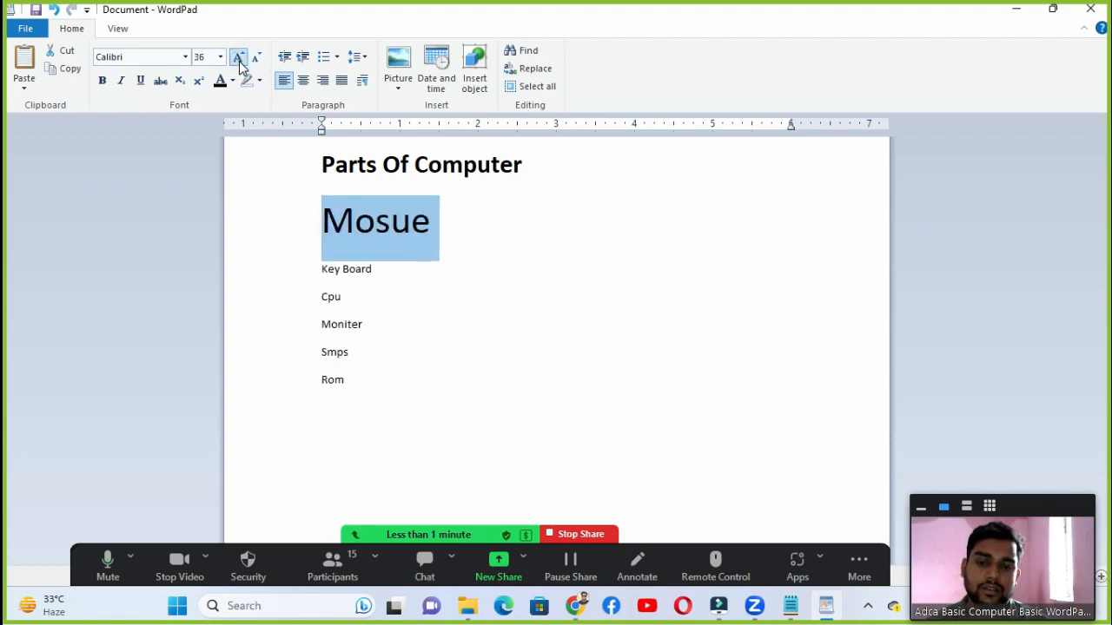
Step: Grow the "Mosue" line's font to 72 and shrink it back to 36
{"action": "left_click", "coordinate": [238, 59]}
{"action": "left_click", "coordinate": [239, 59]}
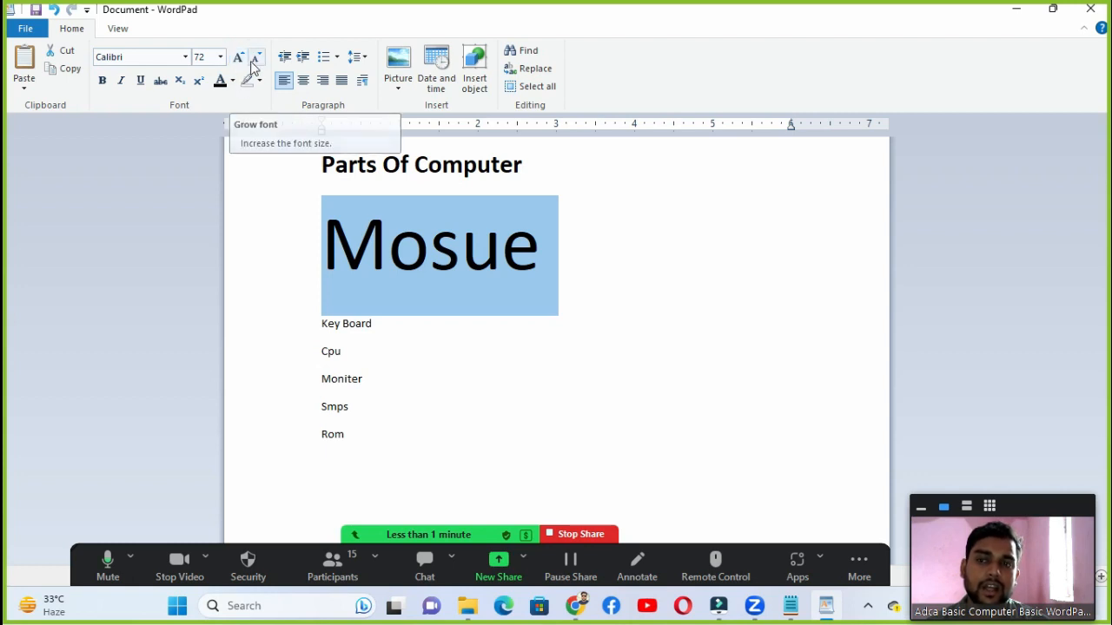
{"action": "left_click", "coordinate": [253, 65]}
{"action": "left_click", "coordinate": [254, 64]}
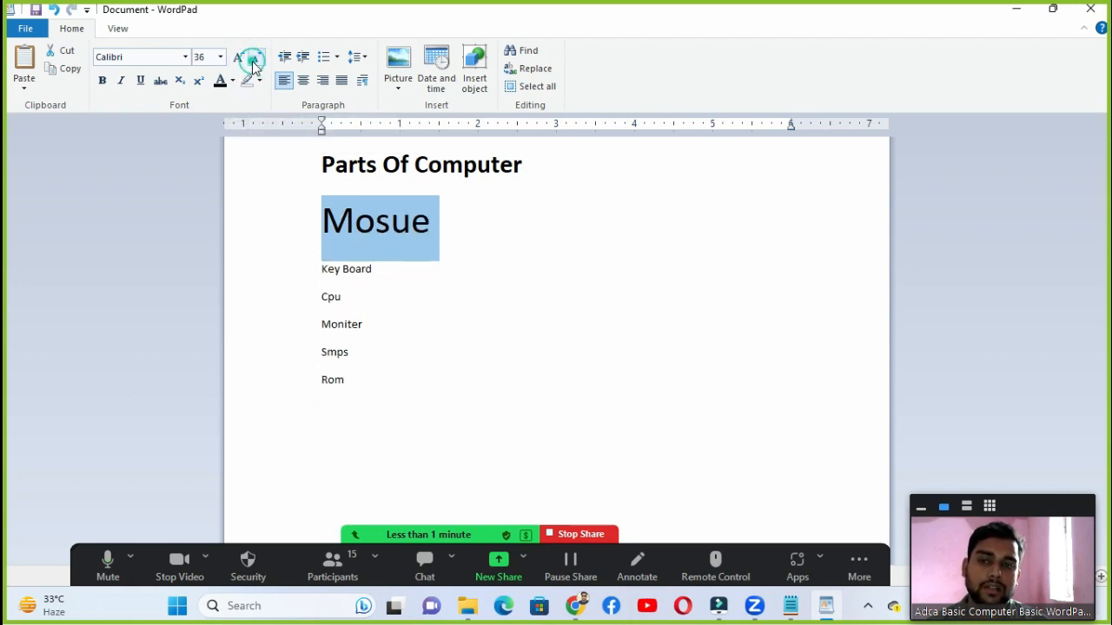
Step: Shrink the "Mosue" line's font step by step through the smaller sizes
{"action": "left_click", "coordinate": [253, 64]}
{"action": "left_click", "coordinate": [254, 65]}
{"action": "left_click", "coordinate": [254, 64]}
{"action": "left_click", "coordinate": [253, 64]}
{"action": "left_click", "coordinate": [254, 65]}
{"action": "left_click", "coordinate": [254, 65]}
{"action": "left_click", "coordinate": [254, 65]}
{"action": "left_click", "coordinate": [254, 65]}
{"action": "left_click", "coordinate": [253, 65]}
{"action": "left_click", "coordinate": [254, 64]}
{"action": "left_click", "coordinate": [254, 64]}
Step: Grow the "Mosue" line's font step by step to size 28
{"action": "left_click", "coordinate": [238, 58]}
{"action": "left_click", "coordinate": [238, 57]}
{"action": "left_click", "coordinate": [238, 57]}
{"action": "left_click", "coordinate": [238, 57]}
{"action": "left_click", "coordinate": [238, 57]}
{"action": "left_click", "coordinate": [238, 58]}
{"action": "double_click", "coordinate": [238, 57]}
{"action": "left_click", "coordinate": [238, 58]}
{"action": "left_click", "coordinate": [238, 61]}
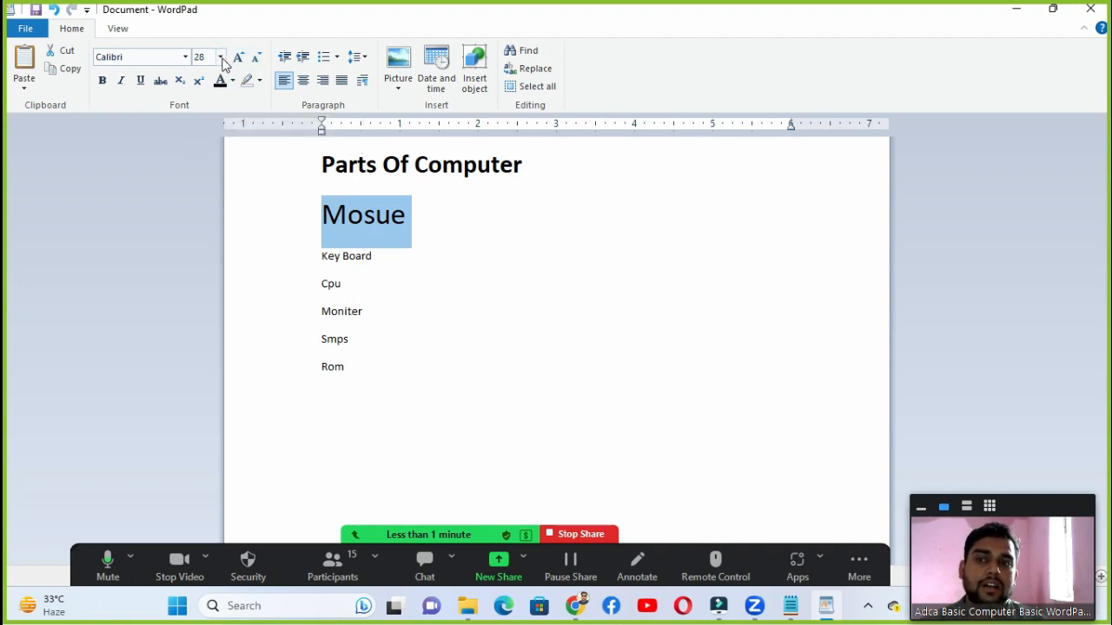
Step: Shrink and regrow the "Mosue" line's font, leave it at size 36 and clear the selection
{"action": "left_click", "coordinate": [221, 58]}
{"action": "left_click", "coordinate": [241, 56]}
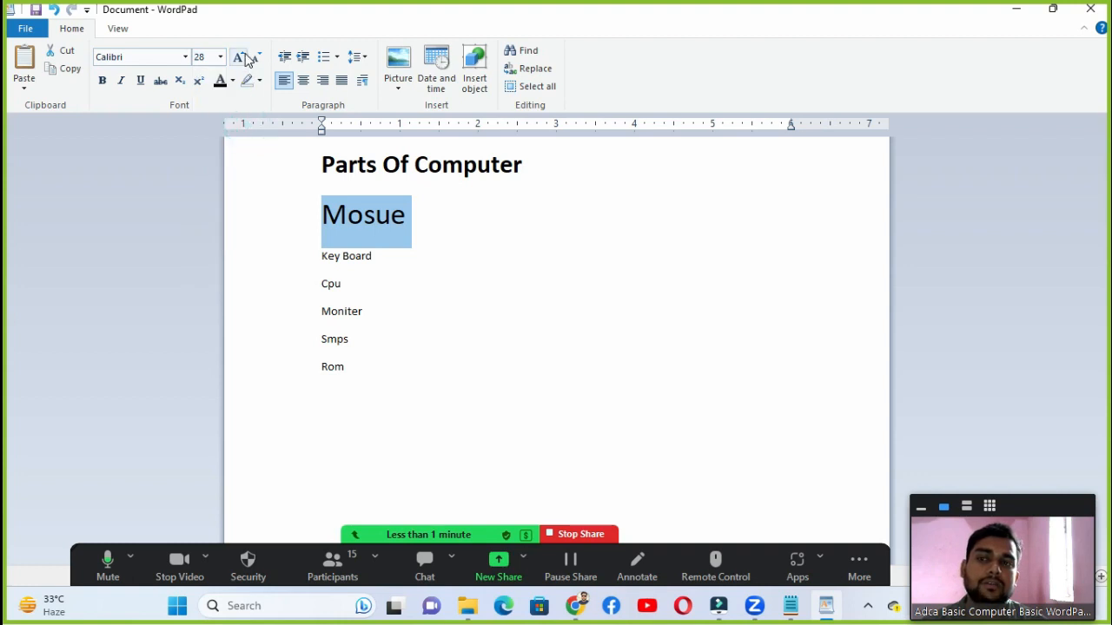
{"action": "left_click", "coordinate": [243, 57]}
{"action": "left_click", "coordinate": [255, 57]}
{"action": "left_click", "coordinate": [255, 57]}
{"action": "left_click", "coordinate": [255, 57]}
{"action": "left_click", "coordinate": [254, 57]}
{"action": "left_click", "coordinate": [237, 59]}
{"action": "left_click", "coordinate": [236, 59]}
{"action": "left_click", "coordinate": [237, 59]}
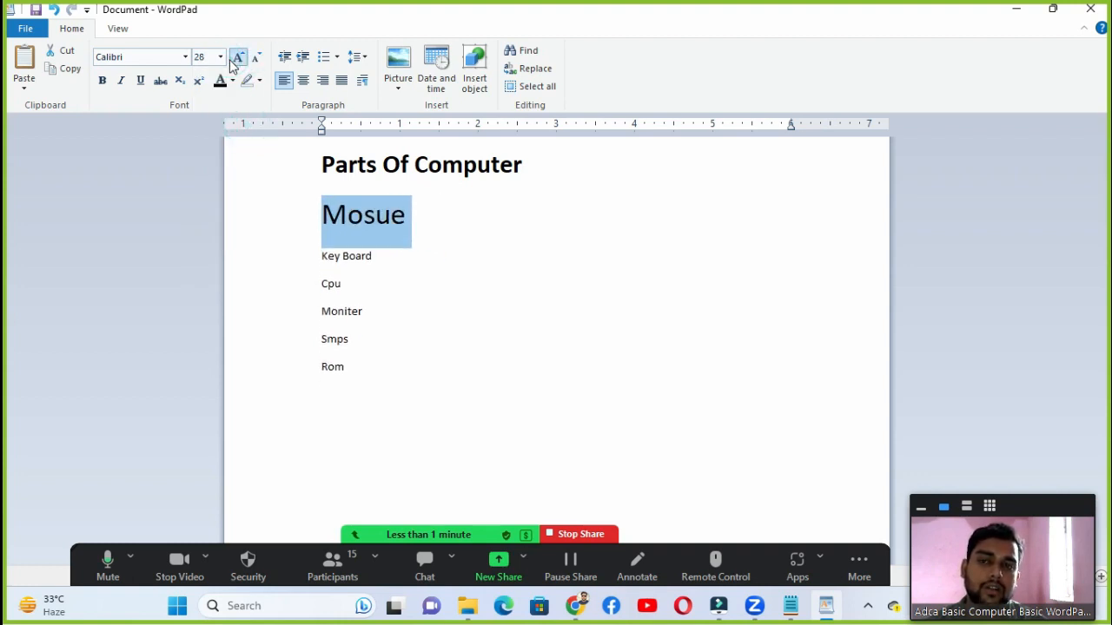
{"action": "left_click", "coordinate": [235, 61]}
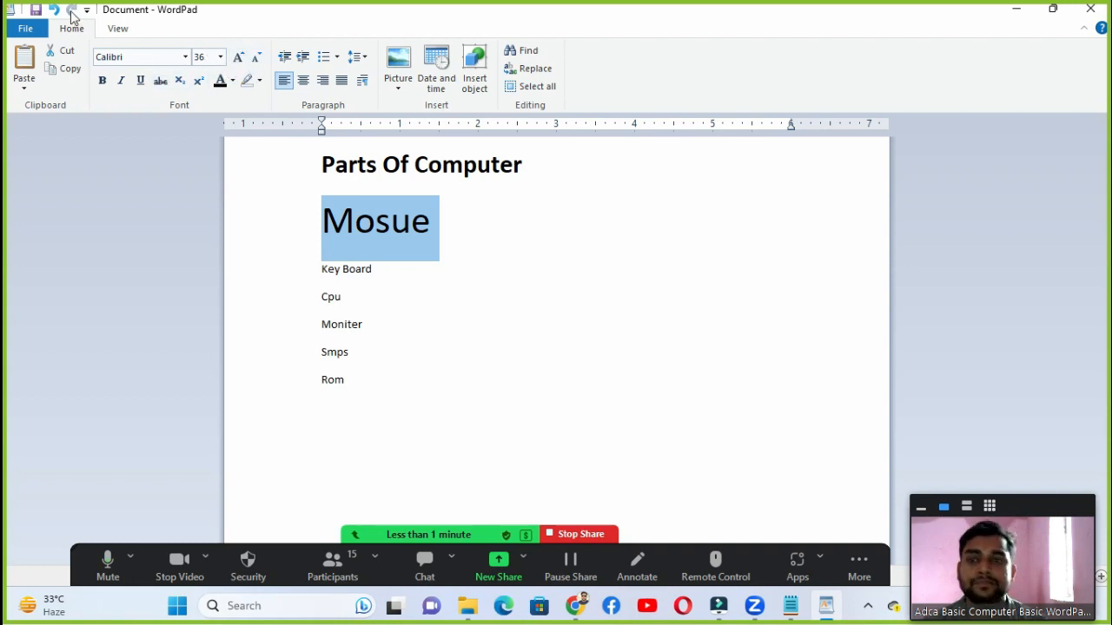
{"action": "left_click", "coordinate": [430, 208]}
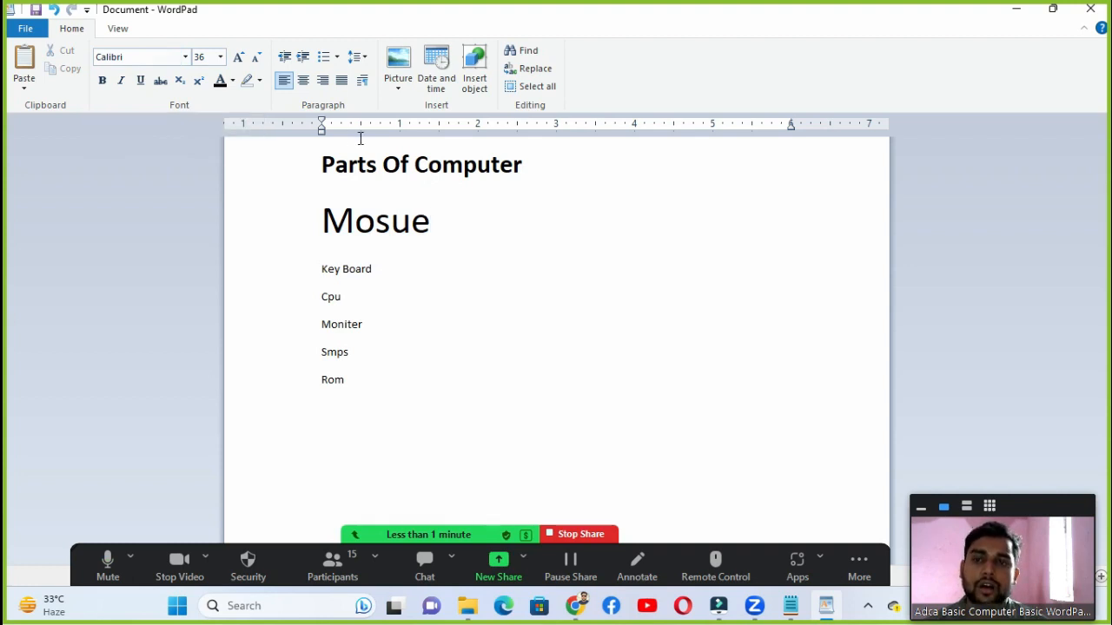
Step: Select all the lines from the title to "Rom" and set their font to Blackadder ITC, followed by Arial Black
{"action": "left_click", "coordinate": [313, 162]}
{"action": "left_click_drag", "start_coordinate": [314, 171], "coordinate": [334, 375]}
{"action": "left_click", "coordinate": [333, 375]}
{"action": "left_click", "coordinate": [293, 150]}
{"action": "left_click", "coordinate": [298, 181]}
{"action": "left_click", "coordinate": [289, 197]}
{"action": "left_click_drag", "start_coordinate": [296, 165], "coordinate": [293, 384]}
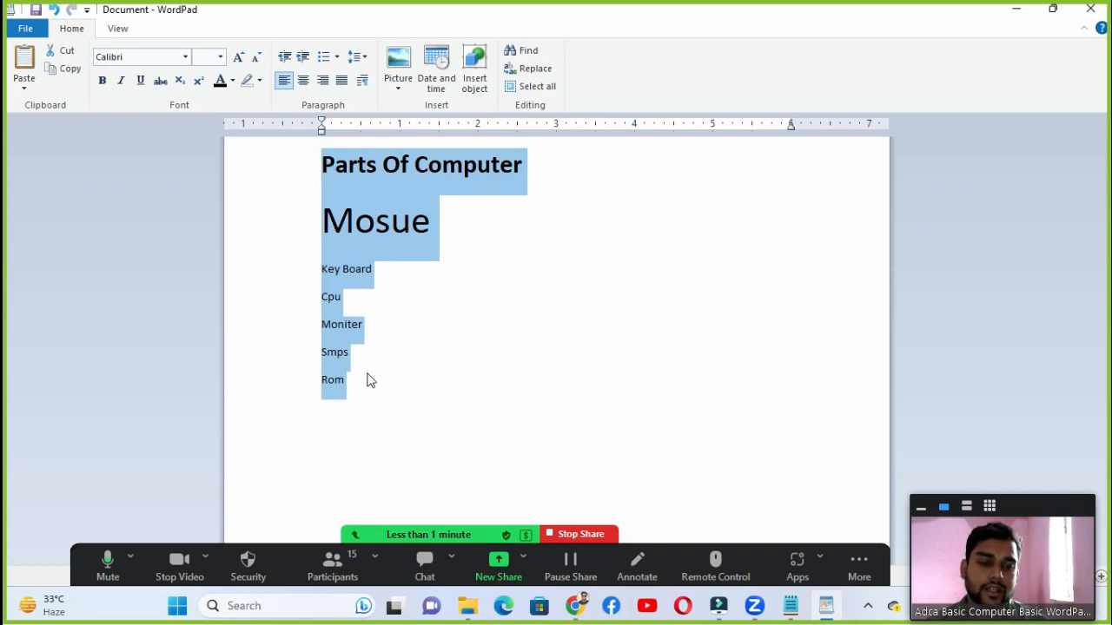
{"action": "left_click", "coordinate": [185, 58]}
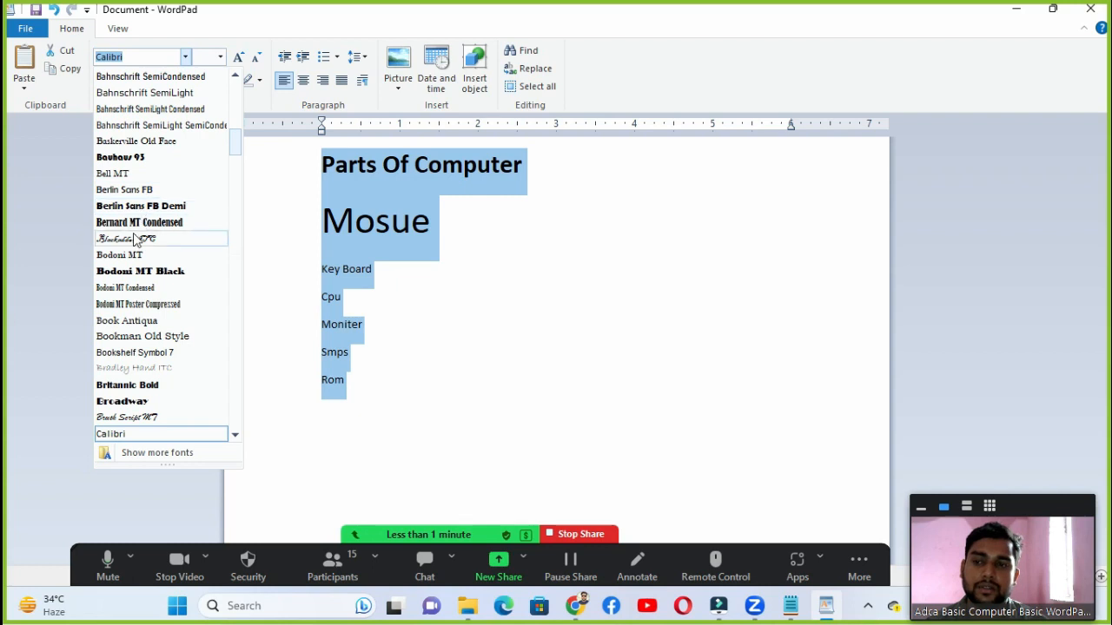
{"action": "left_click", "coordinate": [121, 241]}
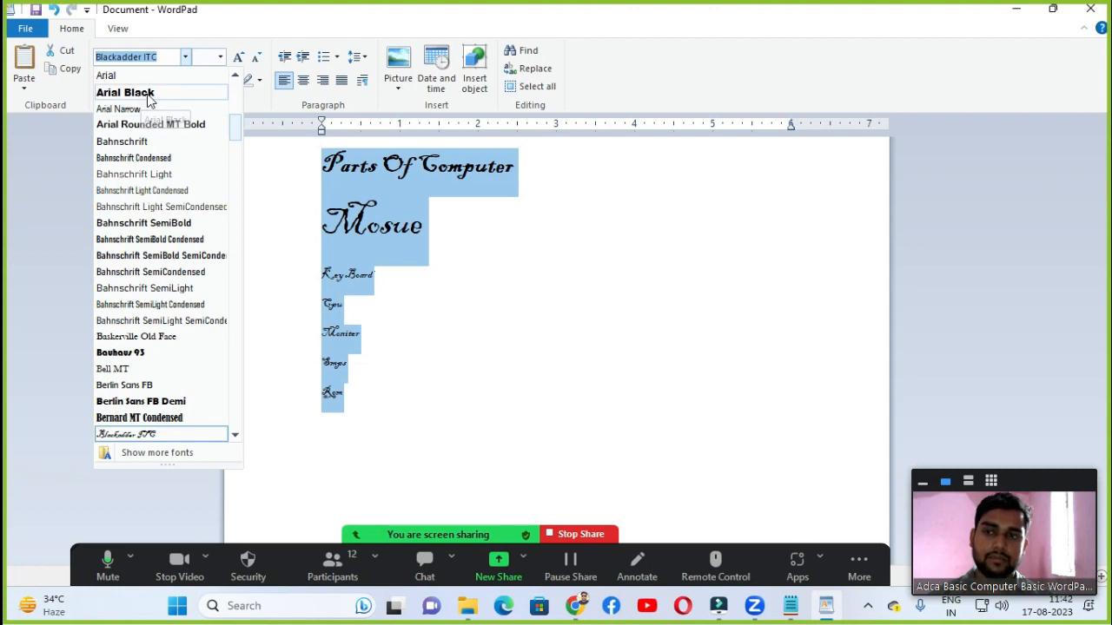
{"action": "left_click", "coordinate": [147, 98]}
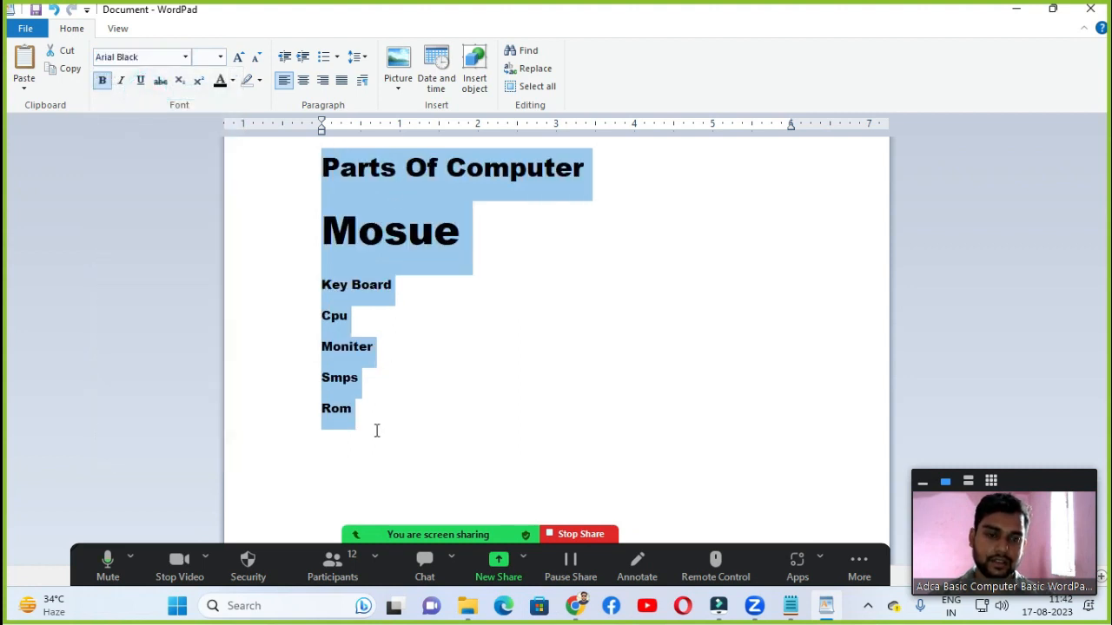
Step: Change the font of all the selected text to Algerian
{"action": "left_click", "coordinate": [184, 57]}
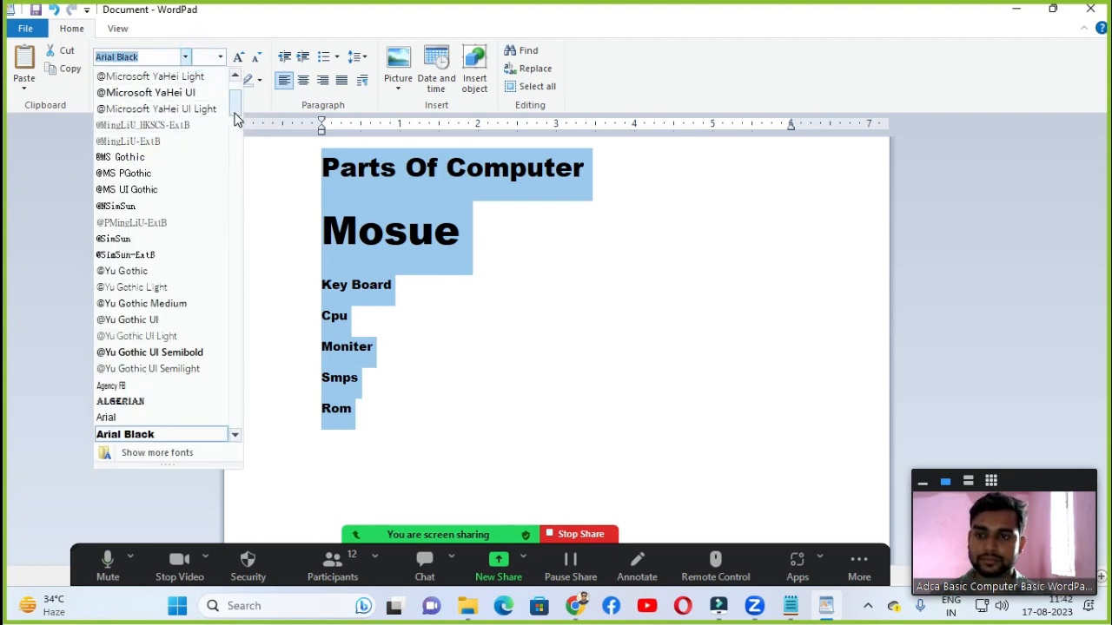
{"action": "left_click_drag", "start_coordinate": [234, 107], "coordinate": [234, 106]}
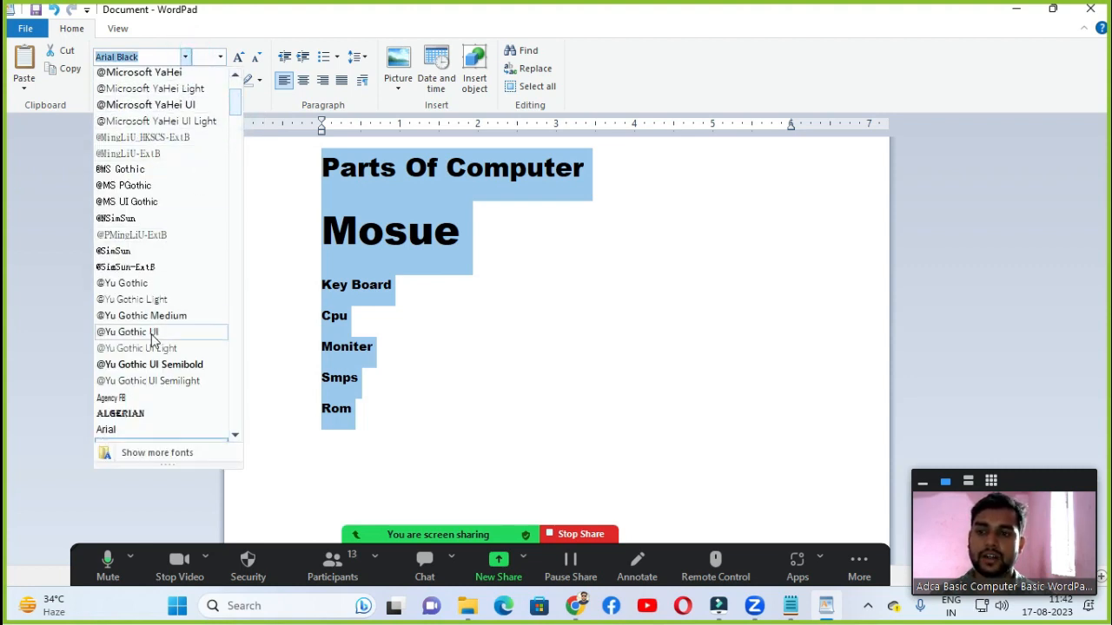
{"action": "left_click", "coordinate": [124, 420]}
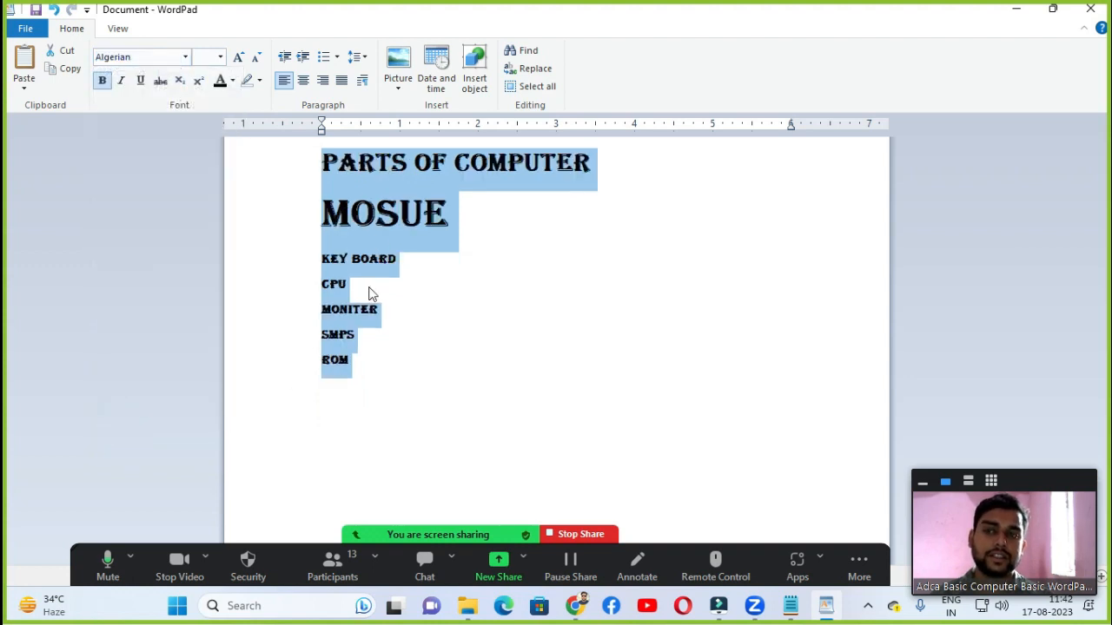
Step: Change the font of all the selected text to Edwardian Script ITC
{"action": "left_click", "coordinate": [185, 56]}
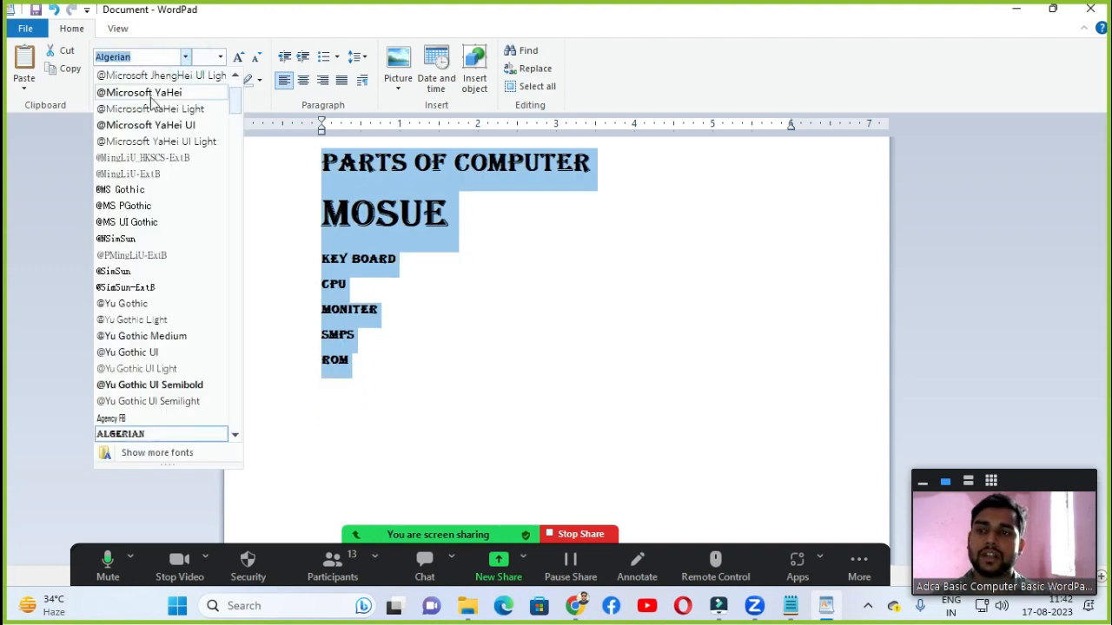
{"action": "left_click_drag", "start_coordinate": [235, 101], "coordinate": [237, 218]}
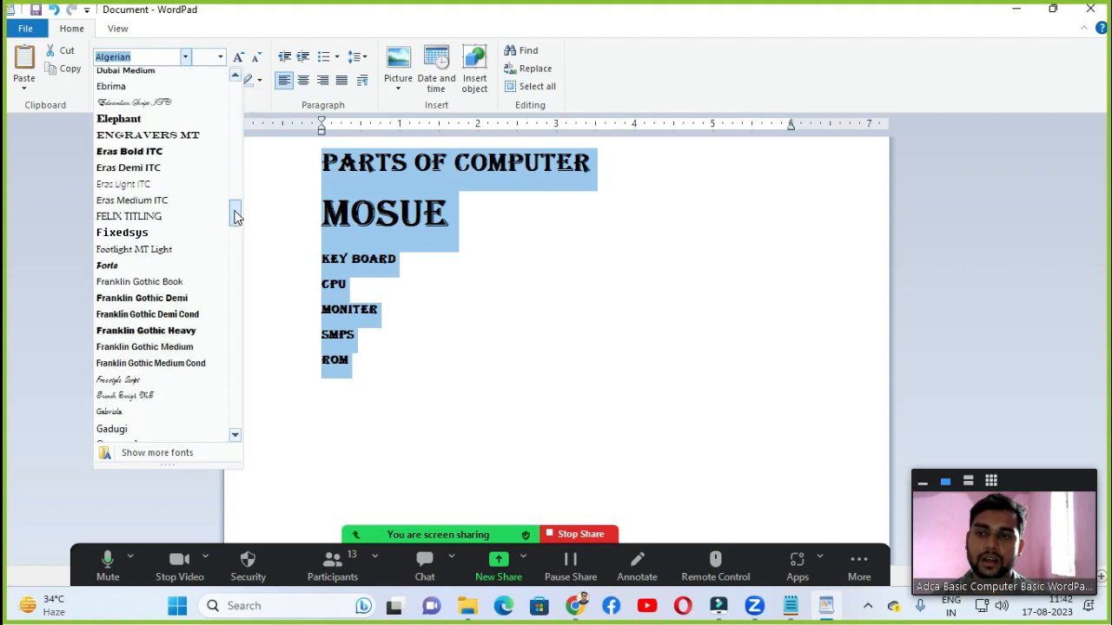
{"action": "left_click", "coordinate": [134, 105]}
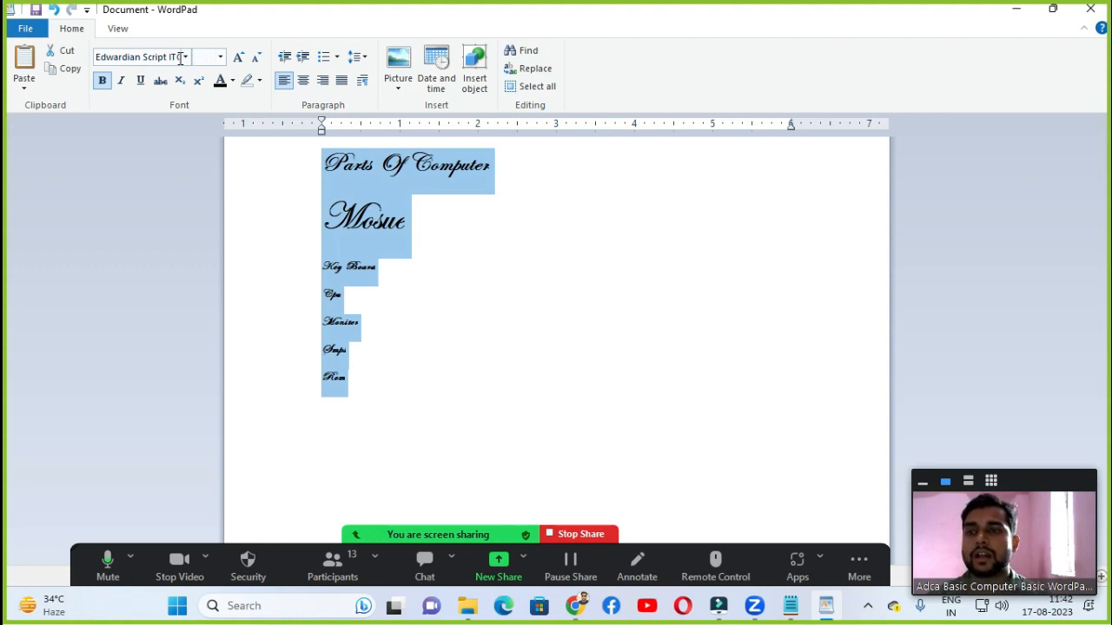
Step: Set the font of all the selected text to Calibri and clear the selection
{"action": "left_click", "coordinate": [172, 56]}
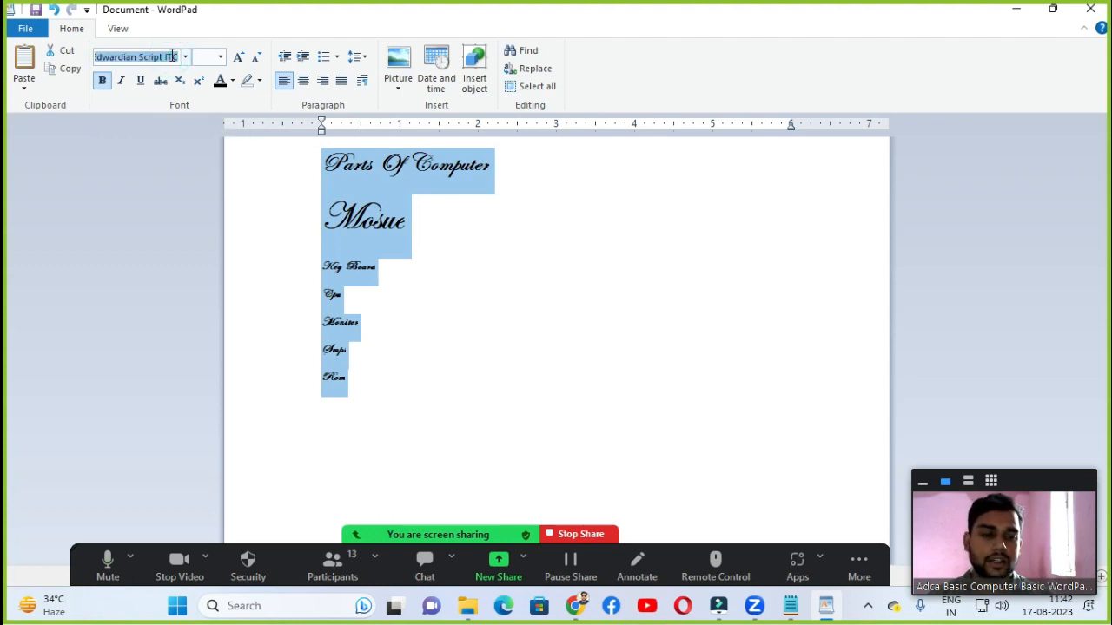
{"action": "type", "text": "Calibri"}
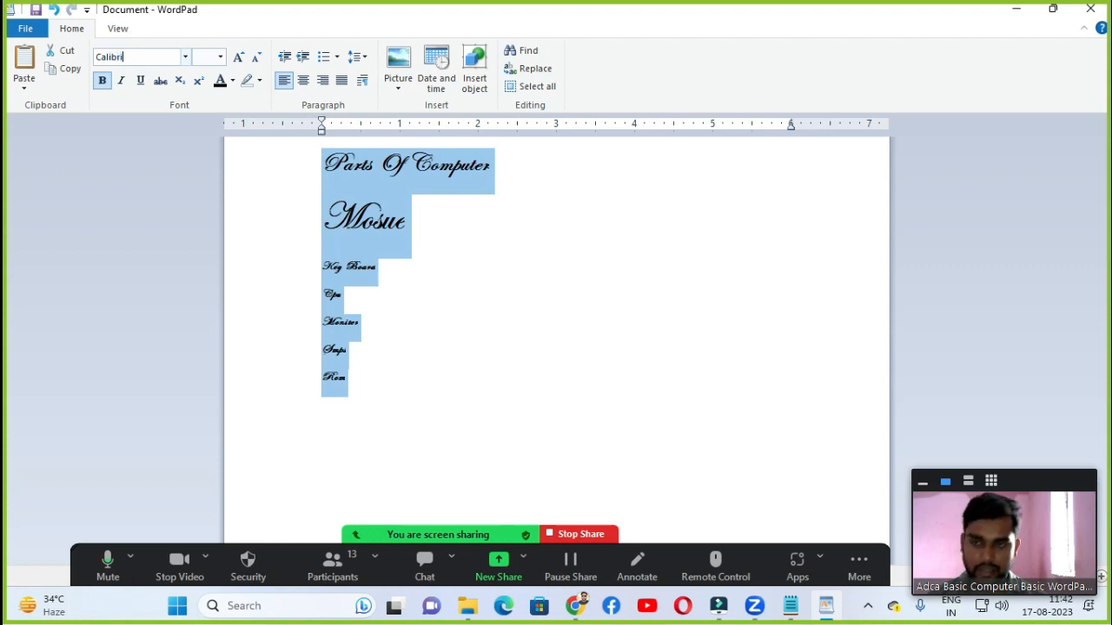
{"action": "key", "text": "Return"}
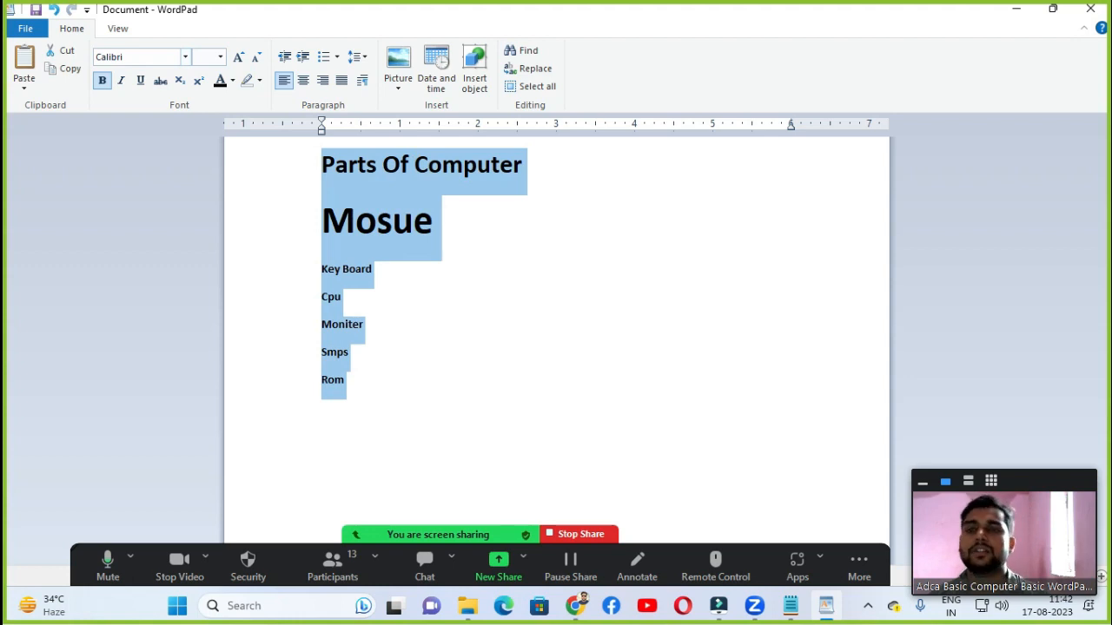
{"action": "left_click", "coordinate": [428, 199]}
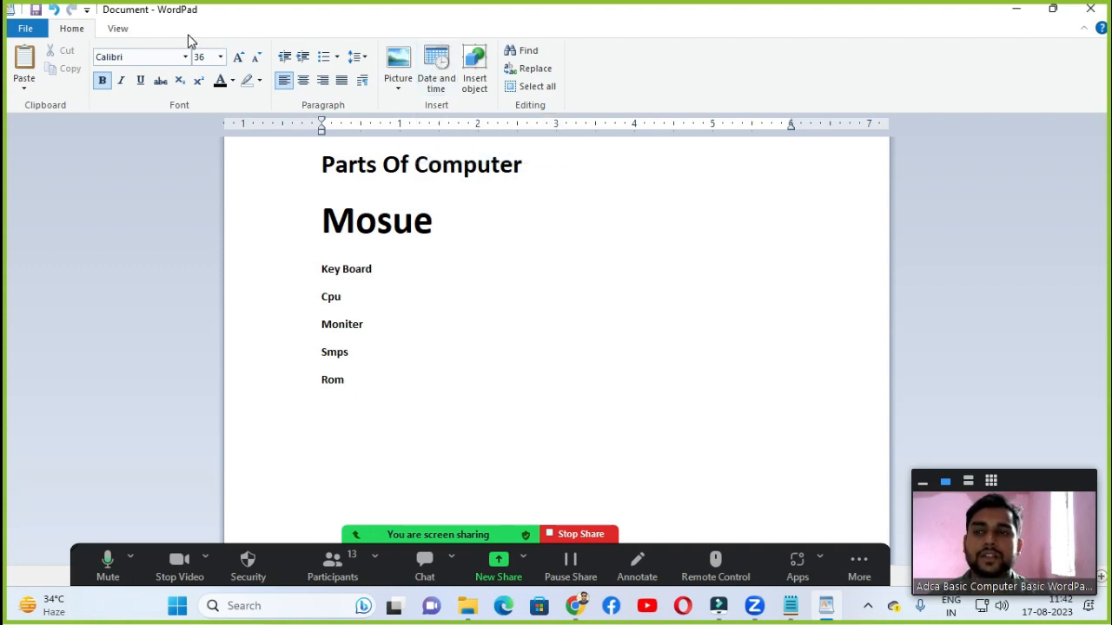
{"action": "left_click", "coordinate": [185, 57]}
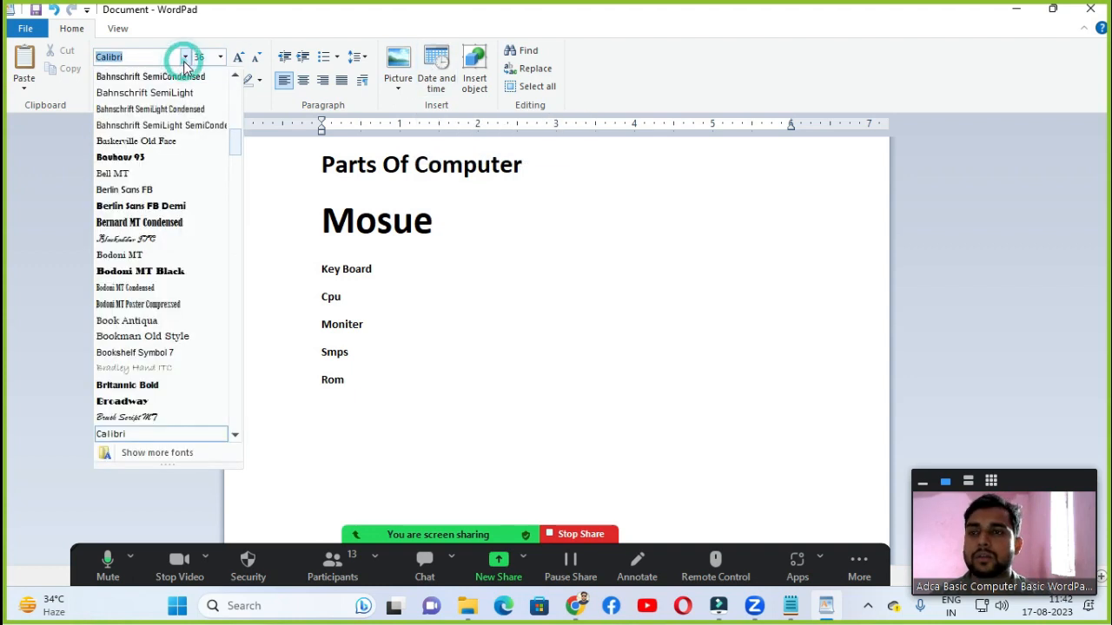
{"action": "left_click", "coordinate": [414, 369]}
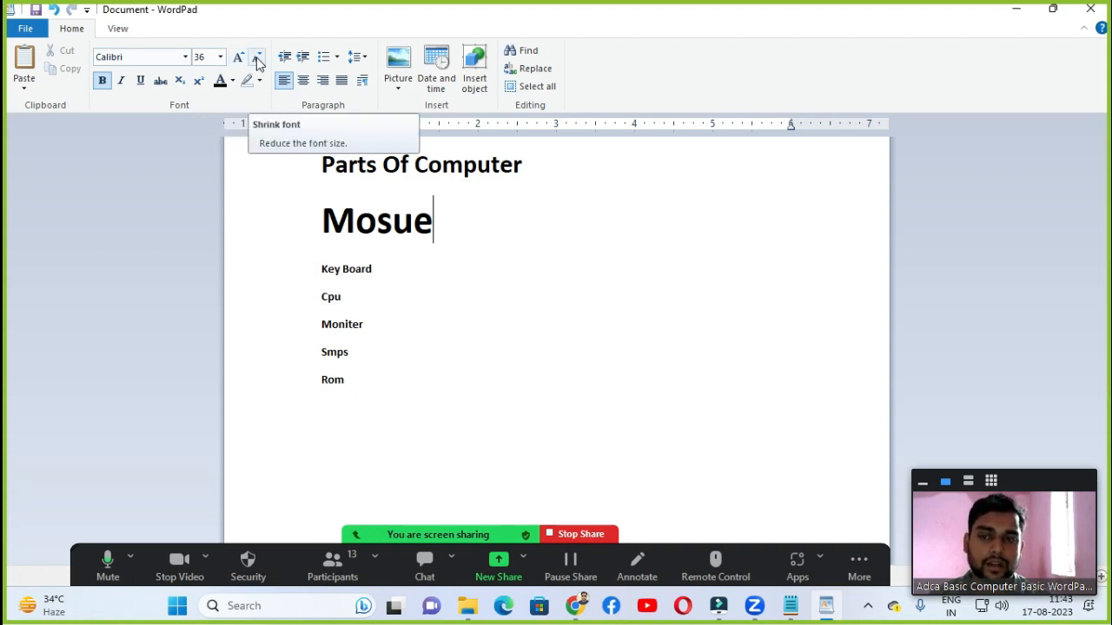
{"action": "left_click", "coordinate": [490, 341]}
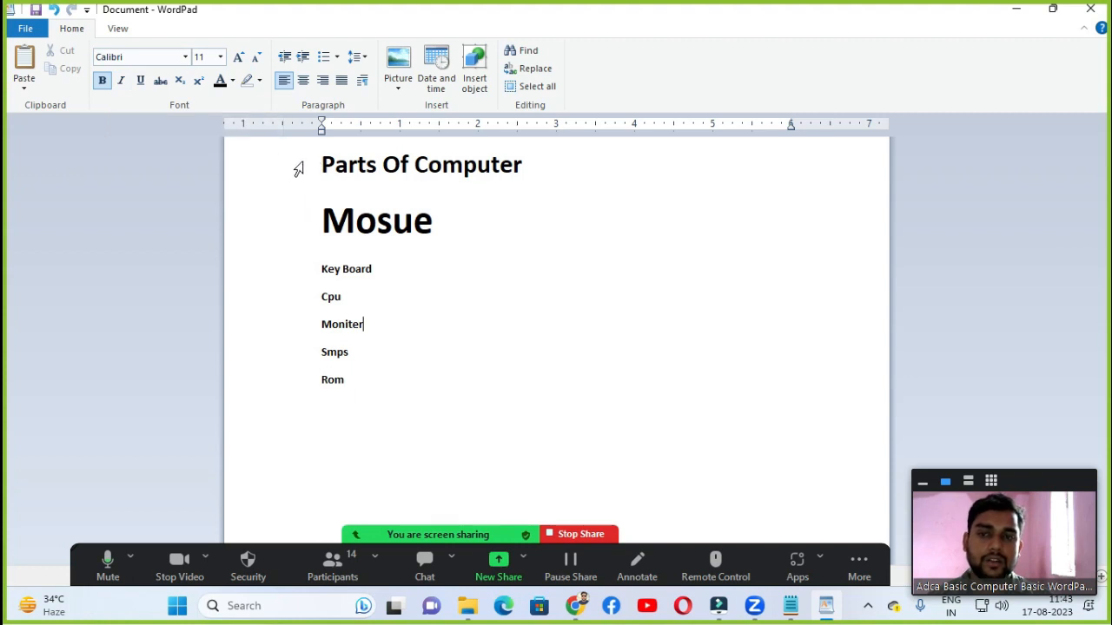
Step: Italicize the "Parts Of Computer" title line and clear the selection
{"action": "left_click", "coordinate": [299, 167]}
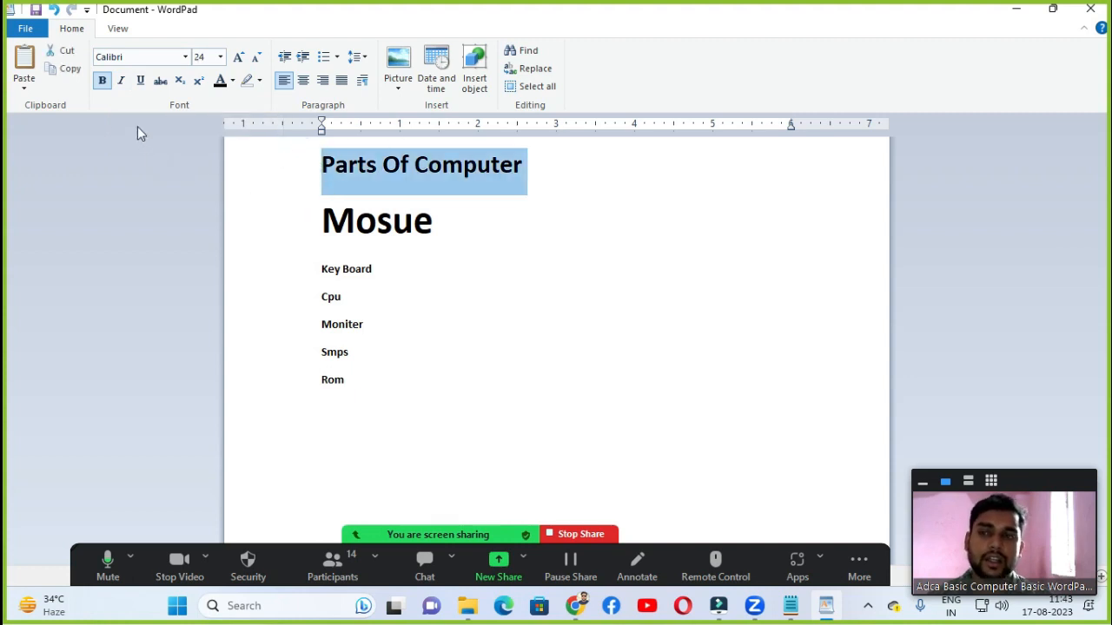
{"action": "left_click", "coordinate": [122, 88]}
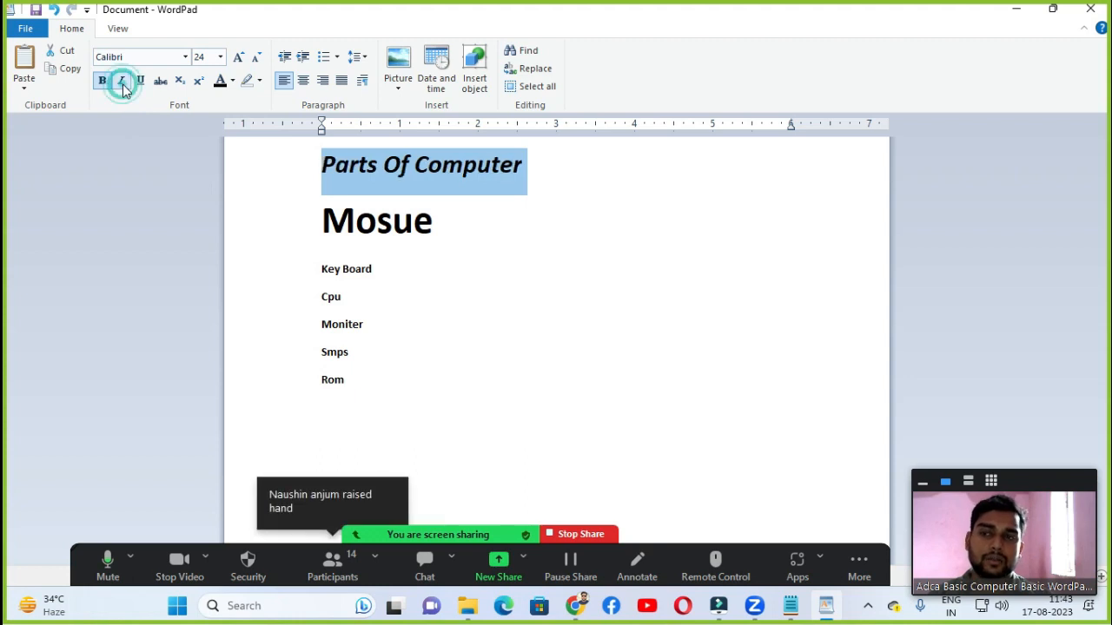
{"action": "left_click", "coordinate": [395, 186]}
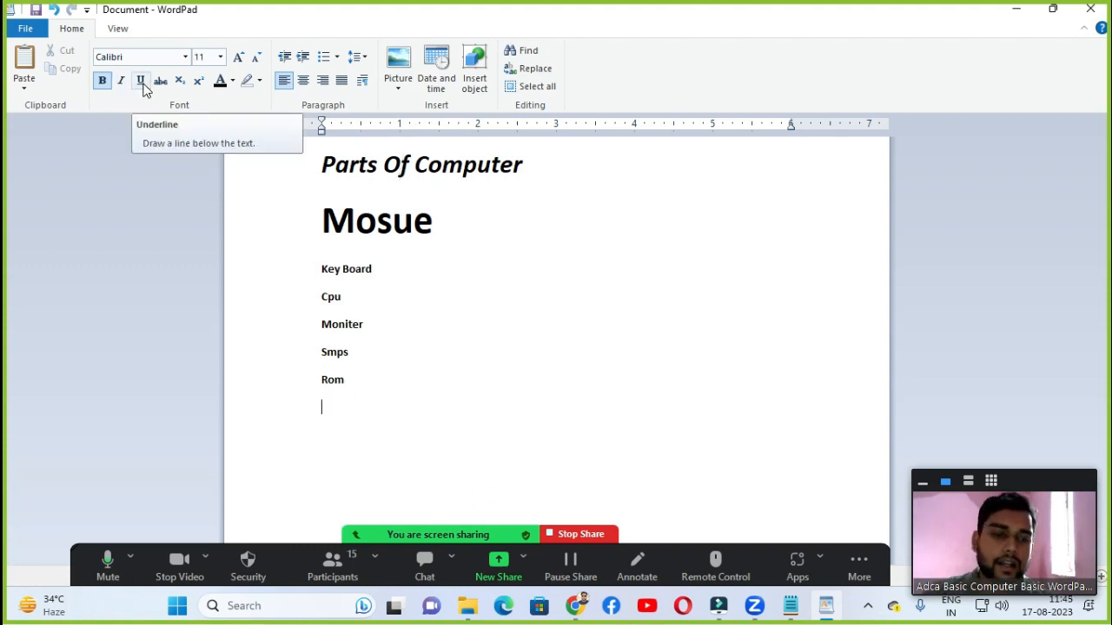
Step: Enlarge the font of the whole document by two size steps and clear the selection
{"action": "key", "text": "ctrl+a"}
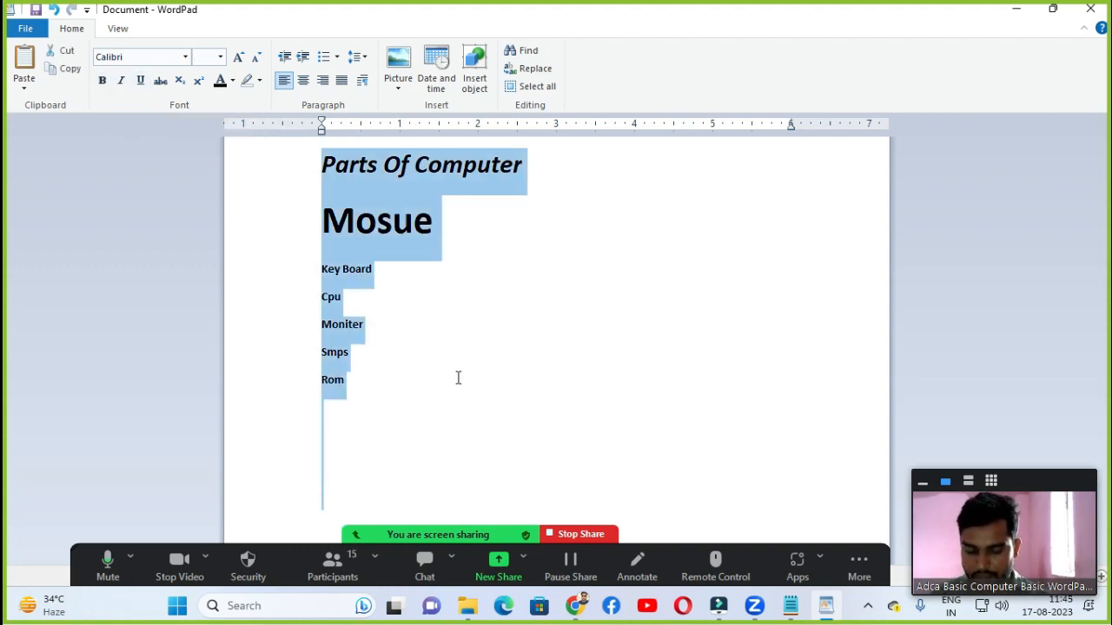
{"action": "key", "text": "ctrl+shift+period"}
{"action": "key", "text": "ctrl+shift+period"}
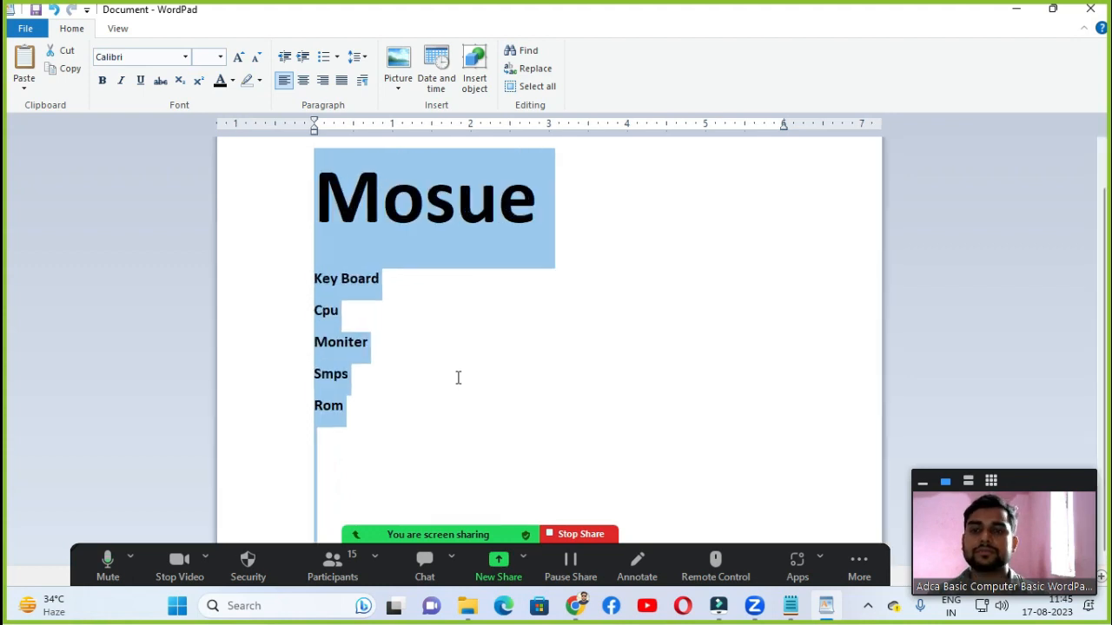
{"action": "scroll", "coordinate": [542, 397], "scroll_direction": "up", "scroll_amount": 1}
{"action": "scroll", "coordinate": [542, 397], "scroll_direction": "down", "scroll_amount": 1}
{"action": "left_click", "coordinate": [455, 380]}
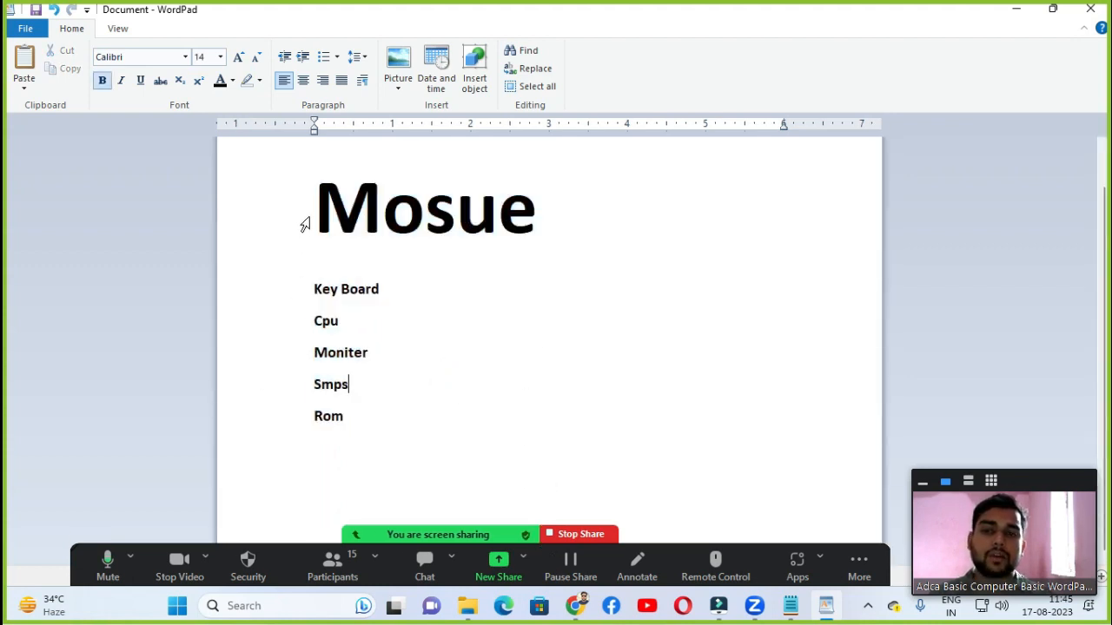
Step: Underline the "Mosue" line and deselect it
{"action": "left_click", "coordinate": [305, 225]}
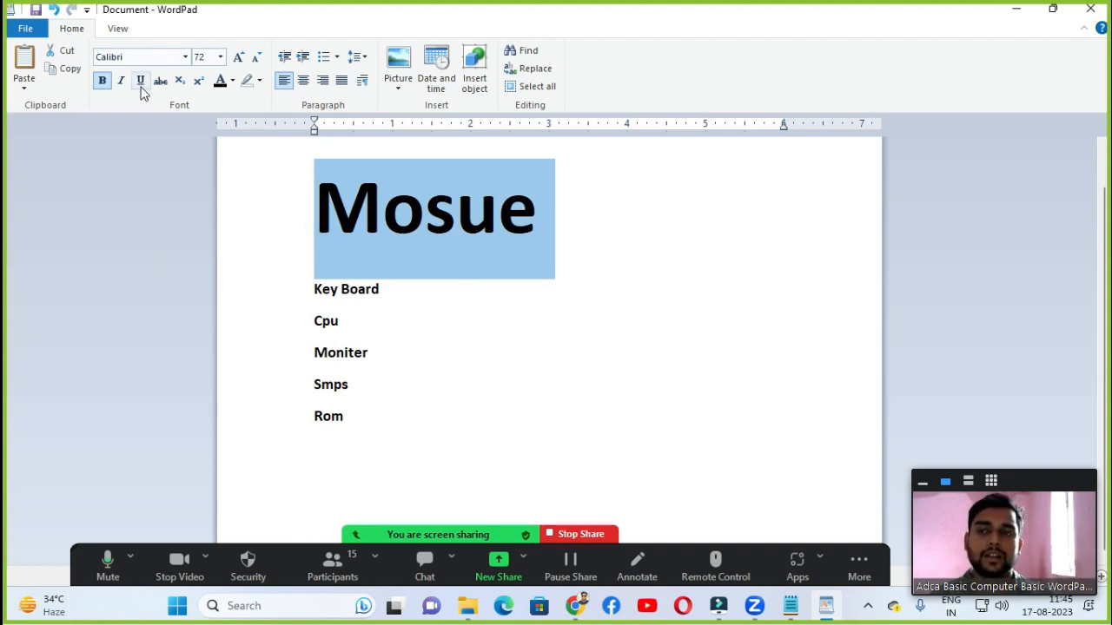
{"action": "left_click", "coordinate": [140, 82]}
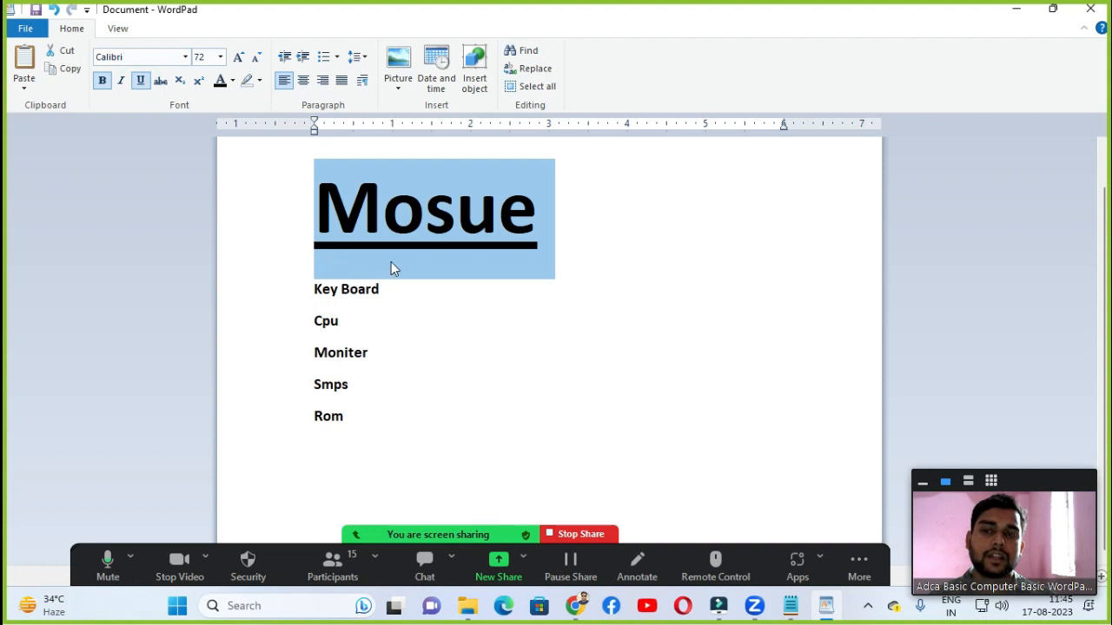
{"action": "left_click", "coordinate": [423, 264]}
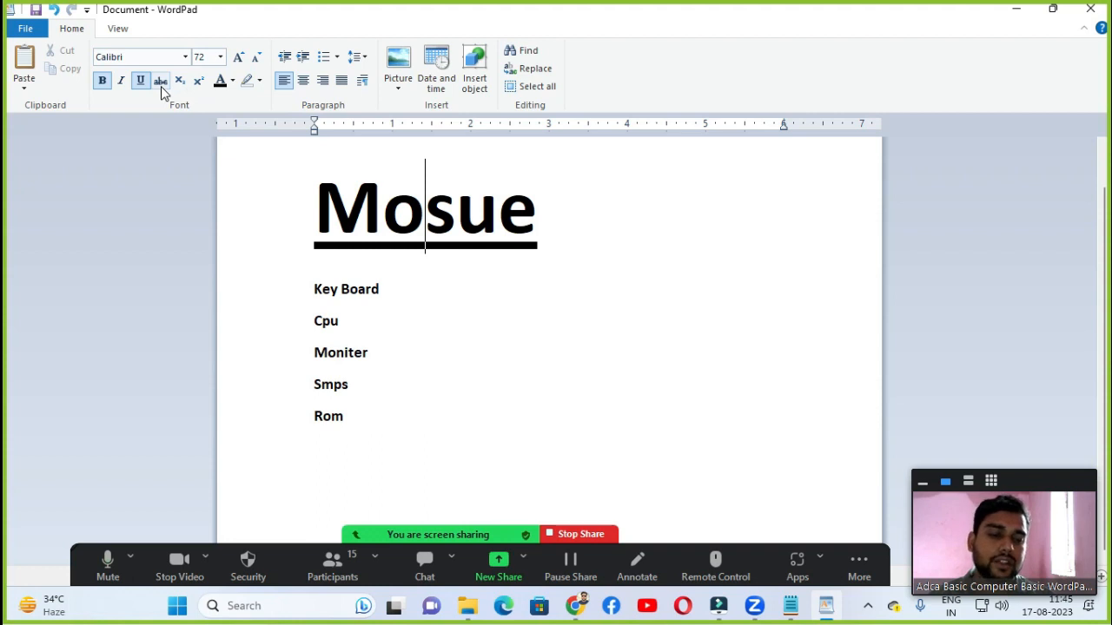
Step: Delete the "n" from "Moniter" and apply strikethrough to that whole line
{"action": "left_click", "coordinate": [335, 354]}
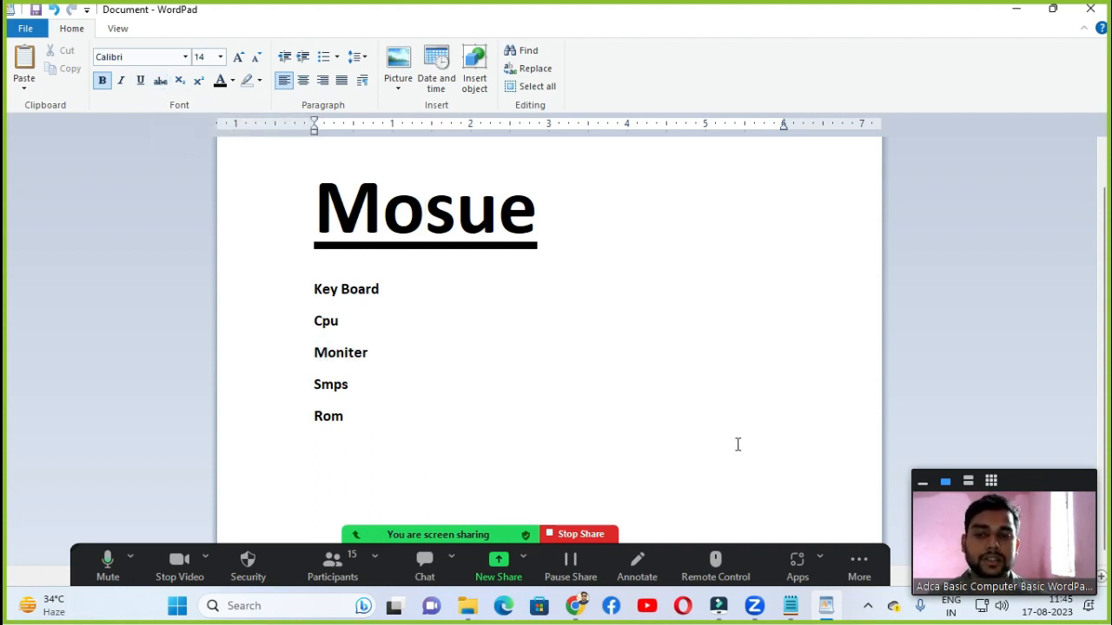
{"action": "key", "text": "Delete"}
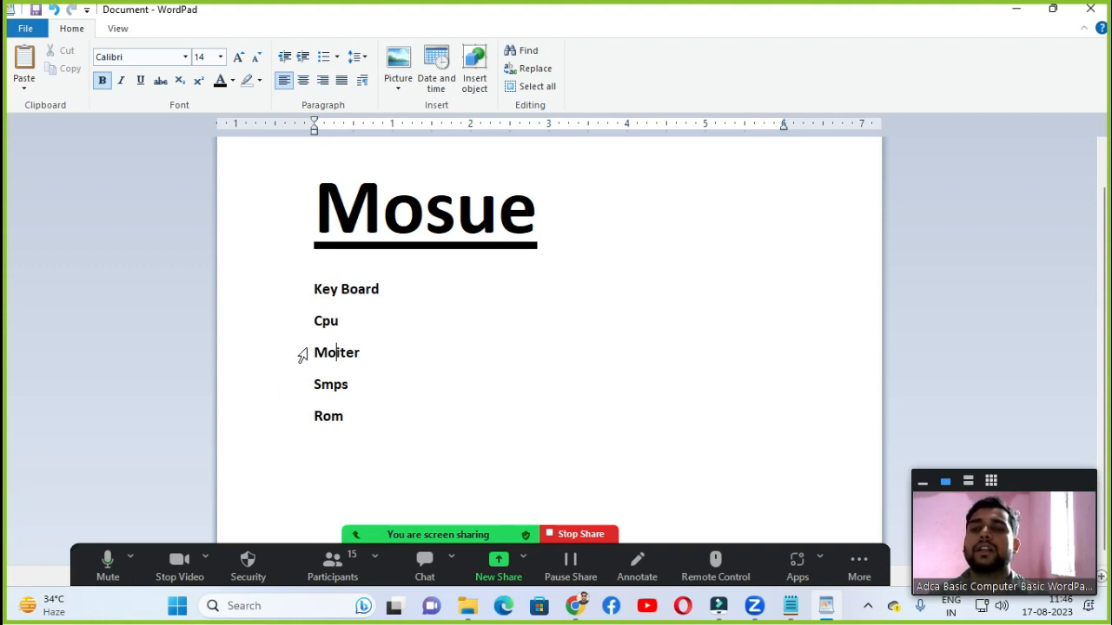
{"action": "left_click", "coordinate": [298, 355]}
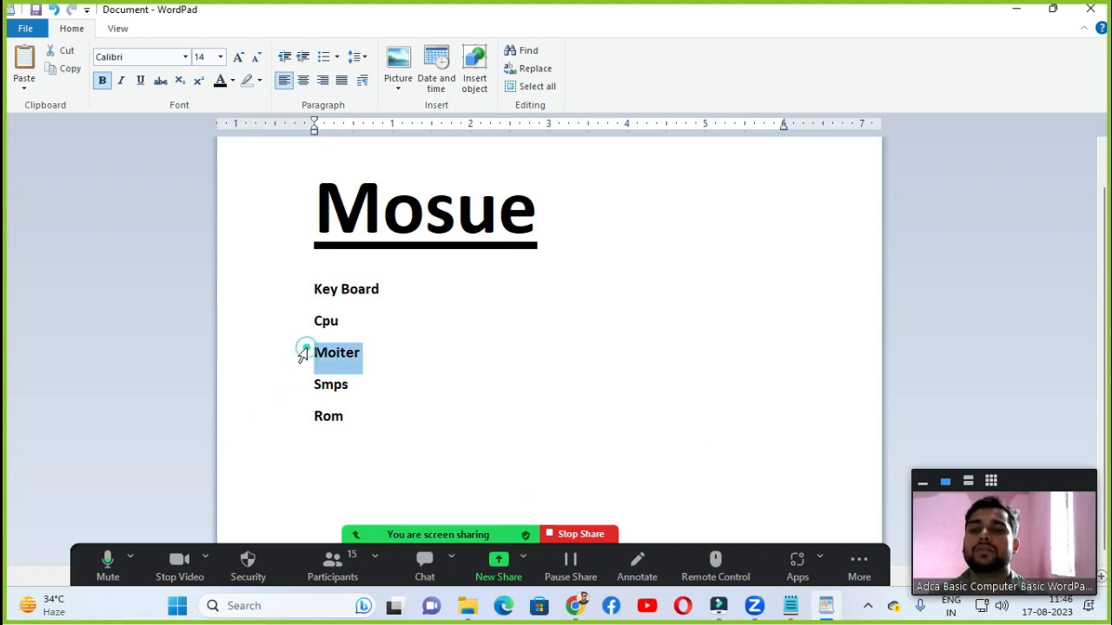
{"action": "left_click", "coordinate": [159, 85]}
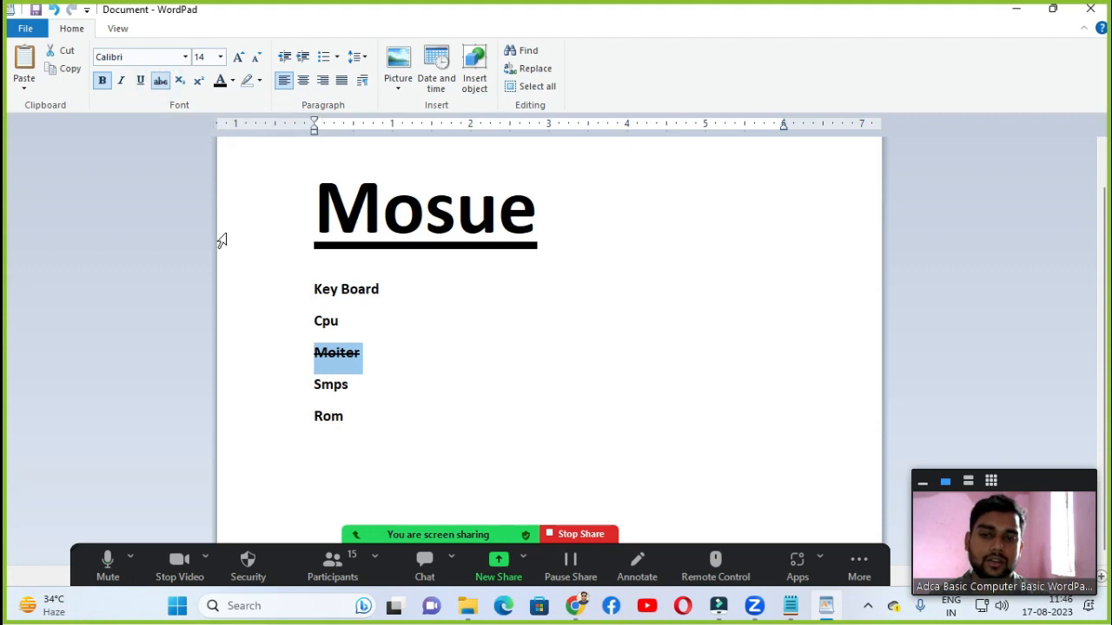
{"action": "left_click", "coordinate": [413, 369]}
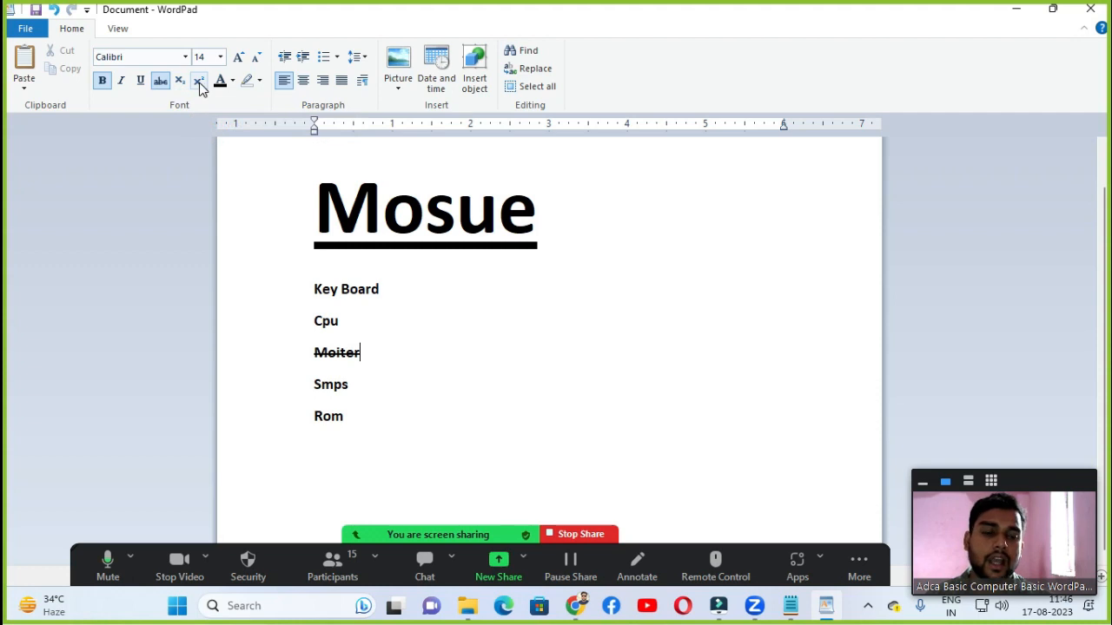
Step: Add a new line reading "H2O" below "Rom"
{"action": "left_click", "coordinate": [366, 423]}
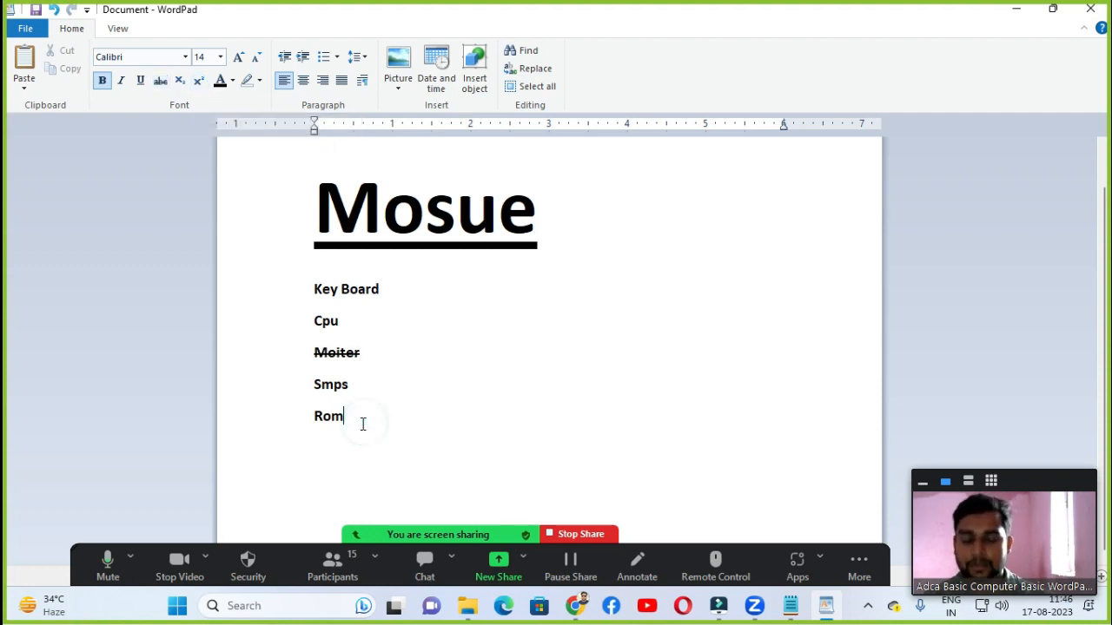
{"action": "key", "text": "Return"}
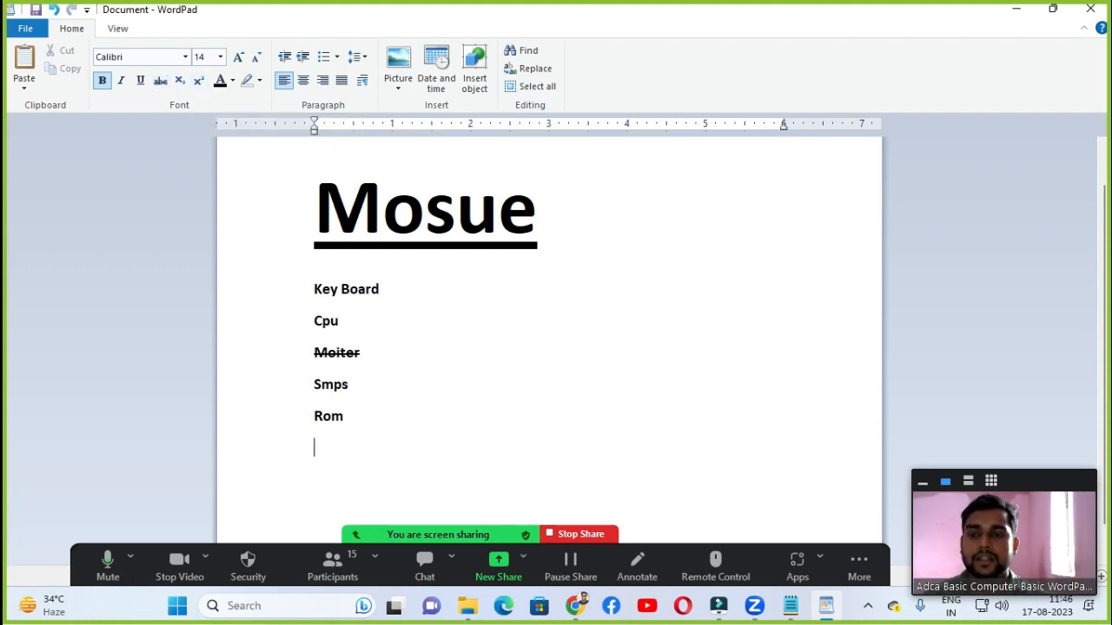
{"action": "type", "text": "H2o"}
{"action": "key", "text": "BackSpace"}
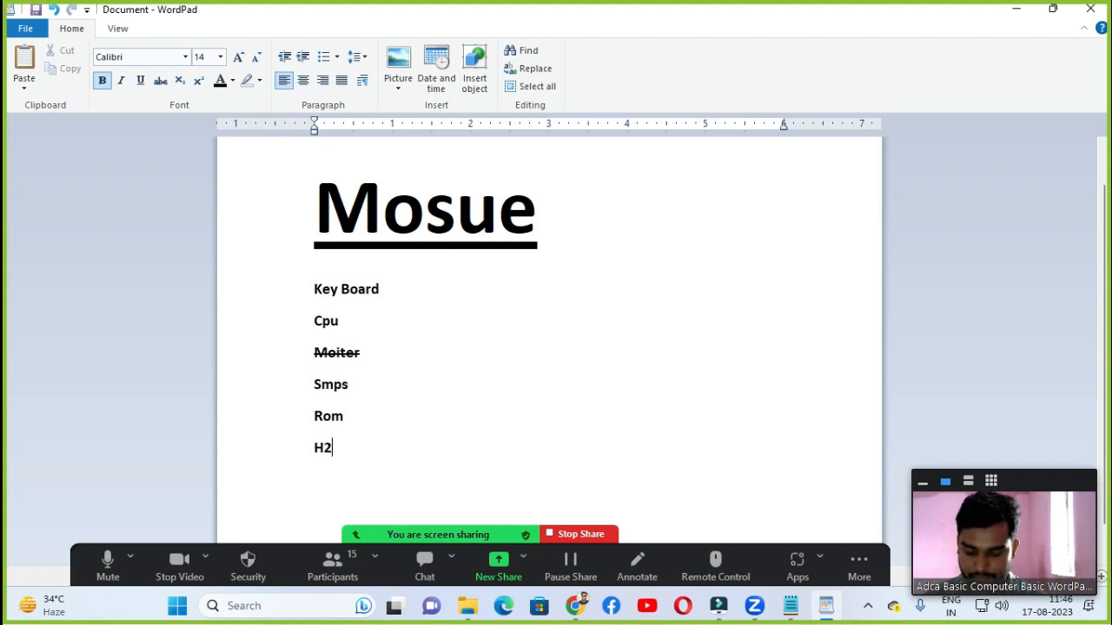
{"action": "type", "text": "O"}
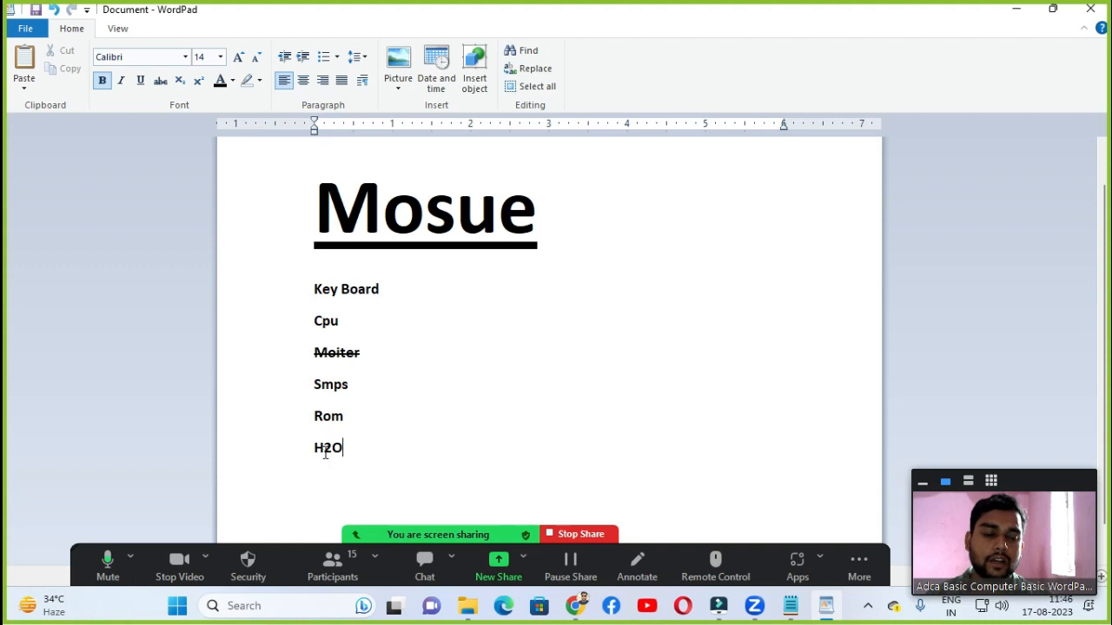
Step: Format the "2" in "H2O" as subscript and place the cursor at the line's end
{"action": "left_click", "coordinate": [324, 450]}
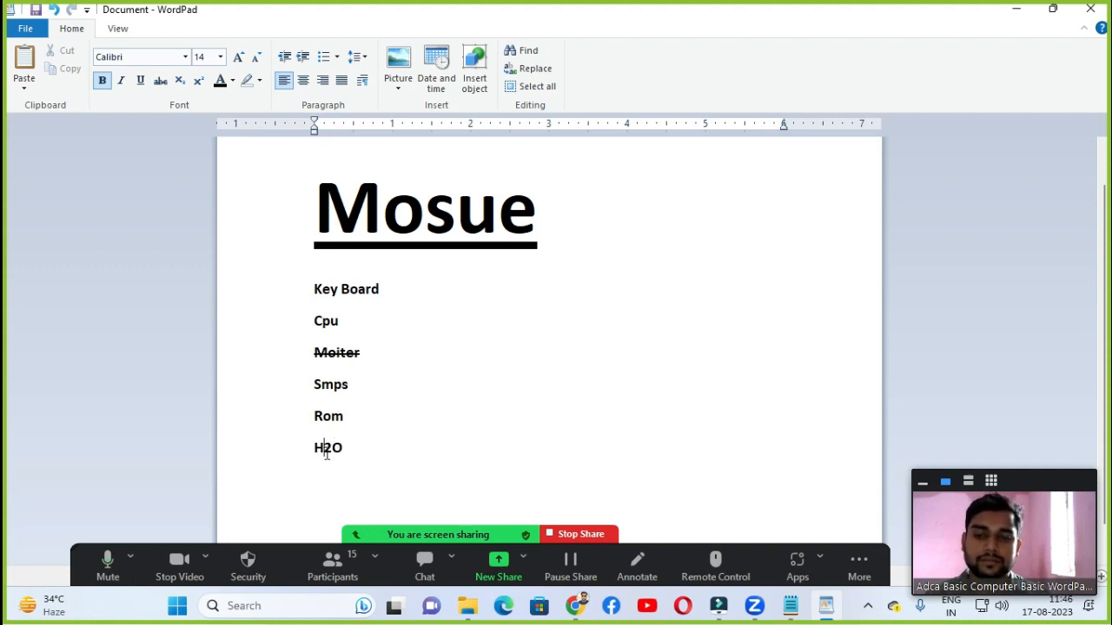
{"action": "left_click_drag", "start_coordinate": [323, 449], "coordinate": [333, 450]}
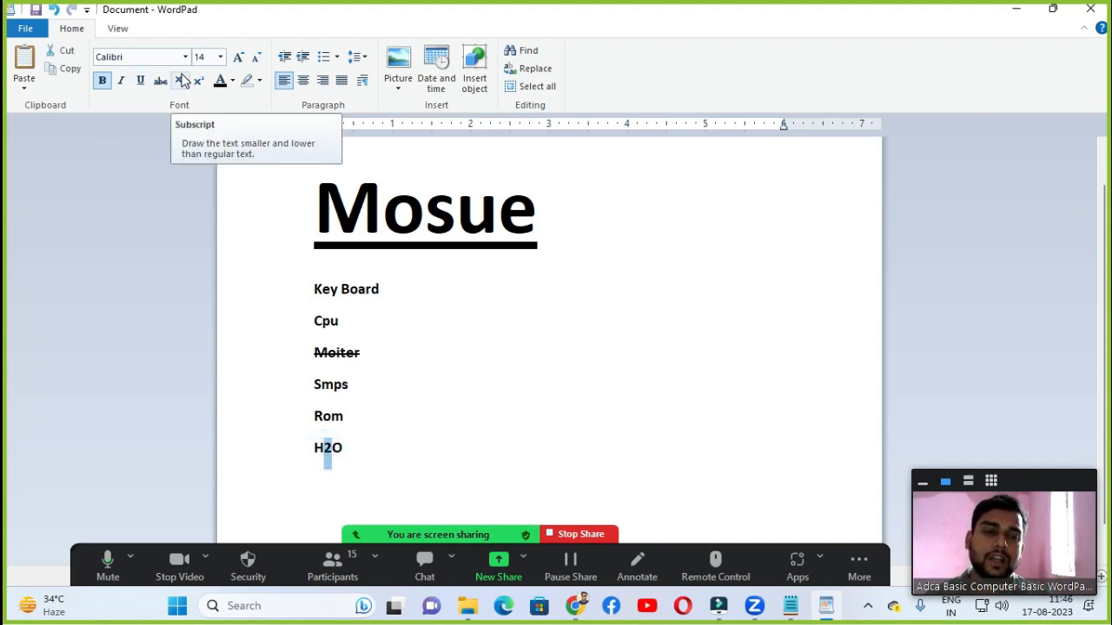
{"action": "left_click", "coordinate": [182, 80]}
{"action": "left_click", "coordinate": [363, 454]}
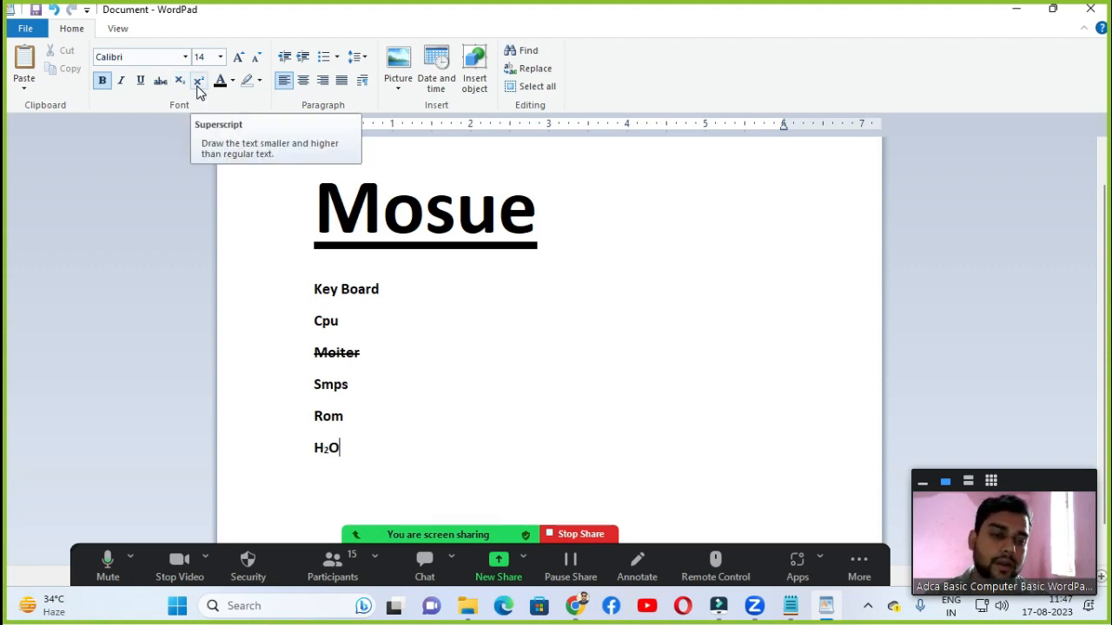
Step: Add a line reading "12th" below "H2O" and format its "th" as superscript
{"action": "key", "text": "Return"}
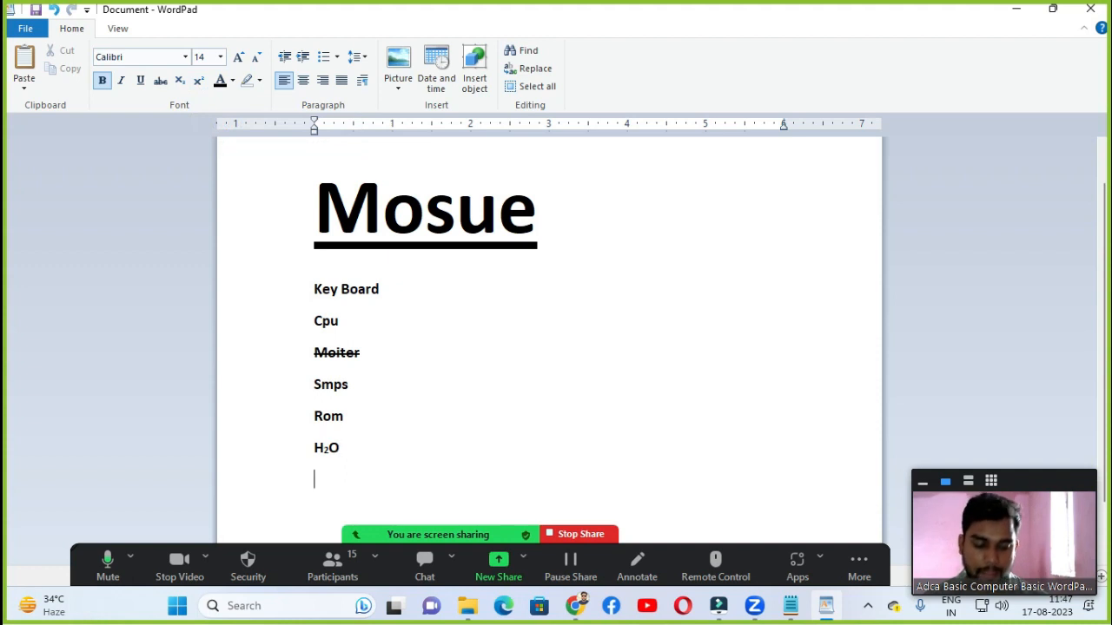
{"action": "type", "text": "12th"}
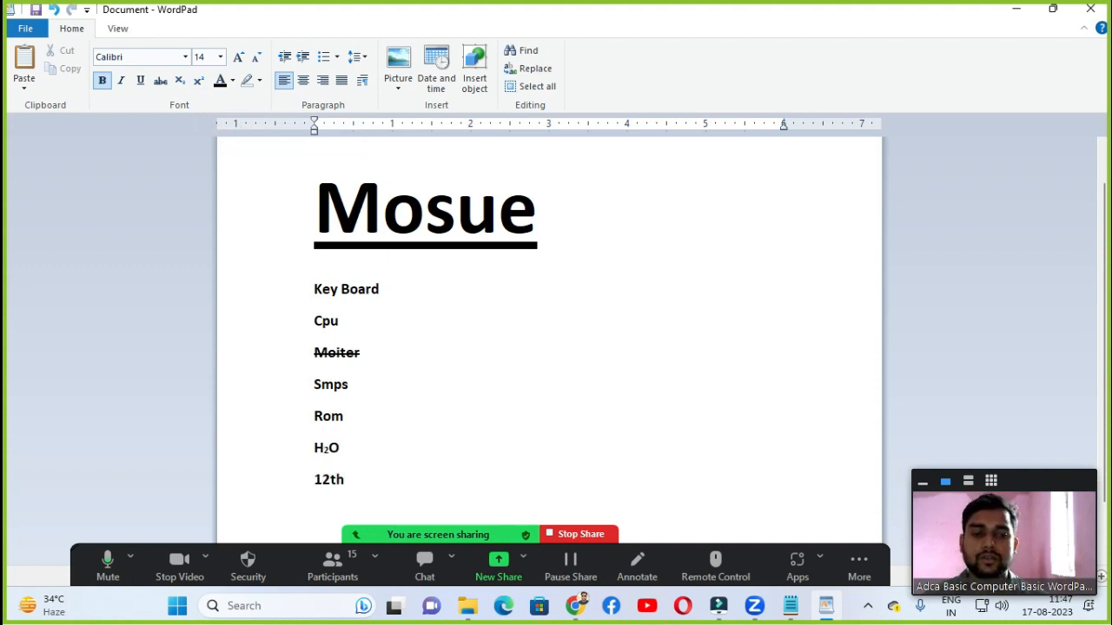
{"action": "key", "text": "shift+Left"}
{"action": "key", "text": "shift+Left"}
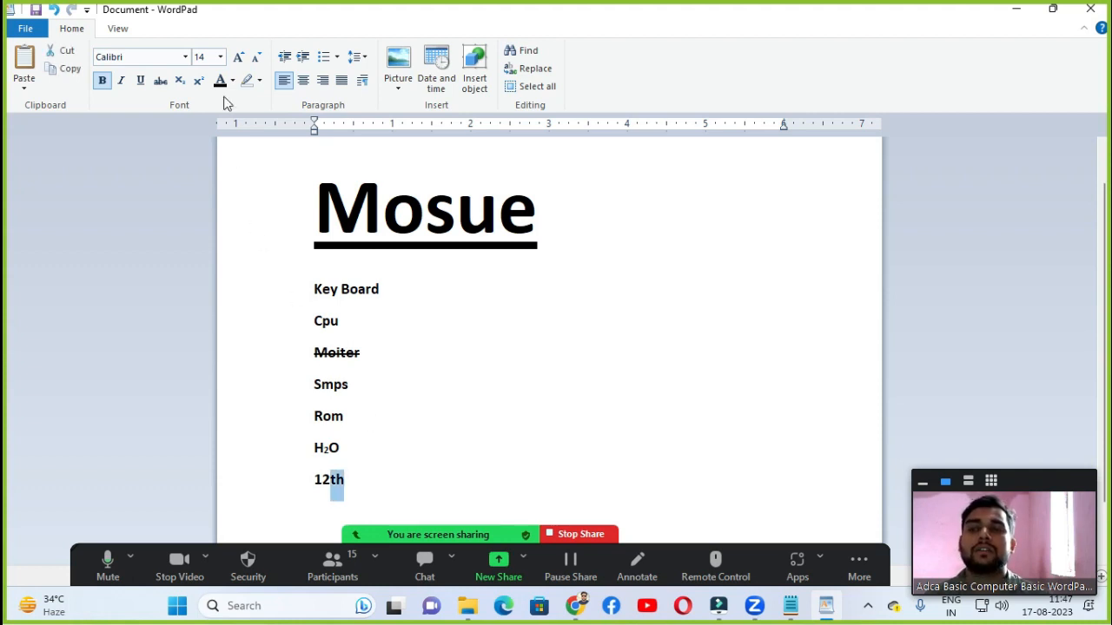
{"action": "left_click", "coordinate": [199, 83]}
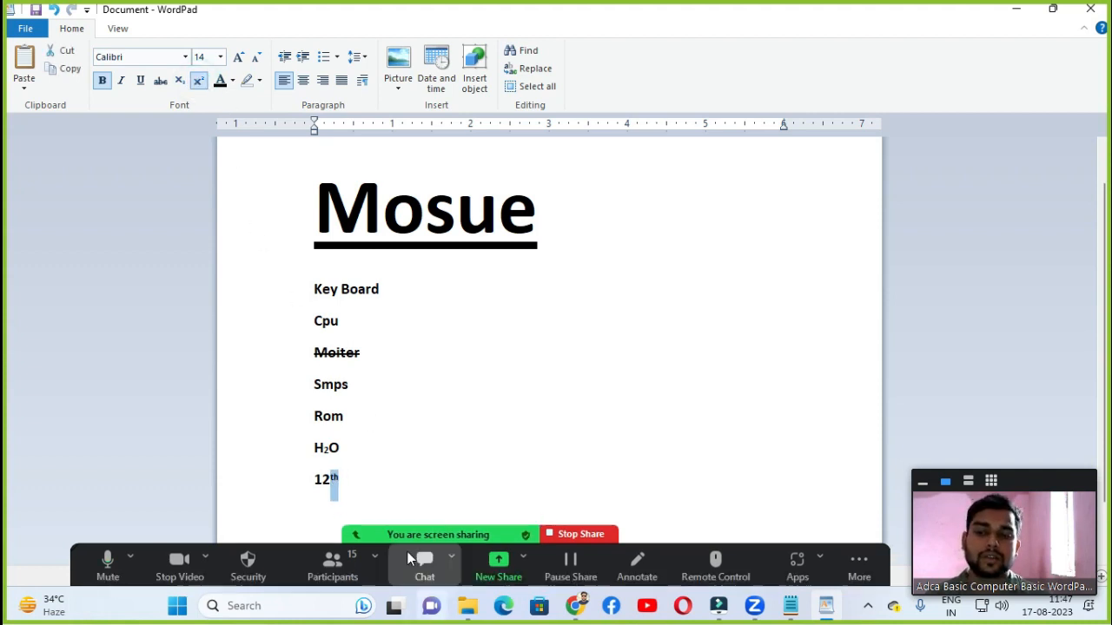
{"action": "left_click", "coordinate": [342, 480]}
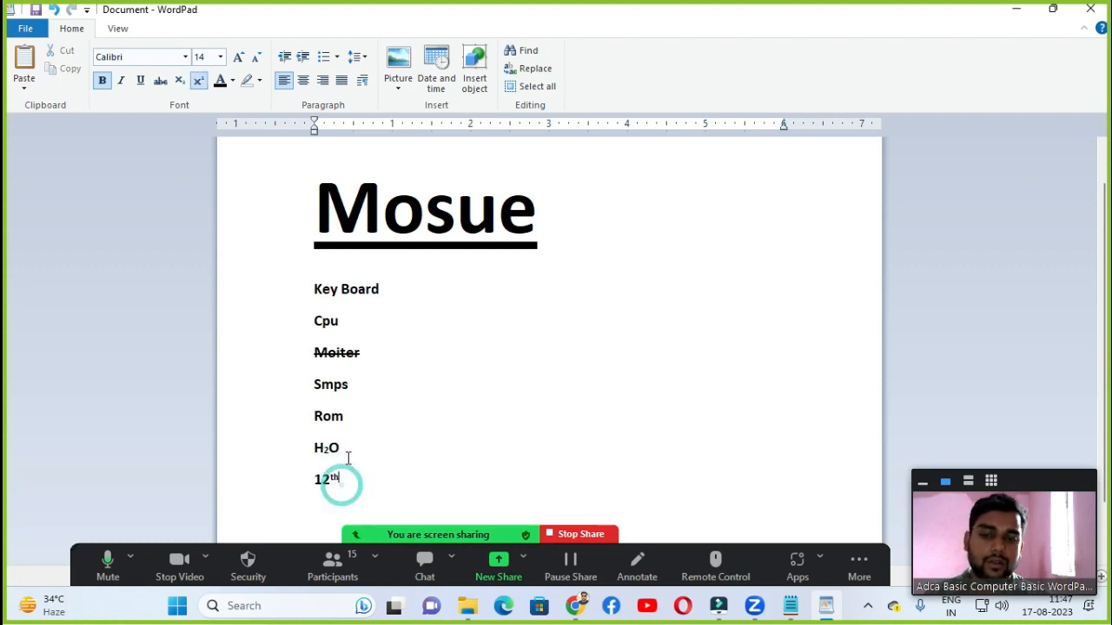
Step: Add a line reading "10th" in normal script below "12th" and format its "th" as superscript
{"action": "key", "text": "Return"}
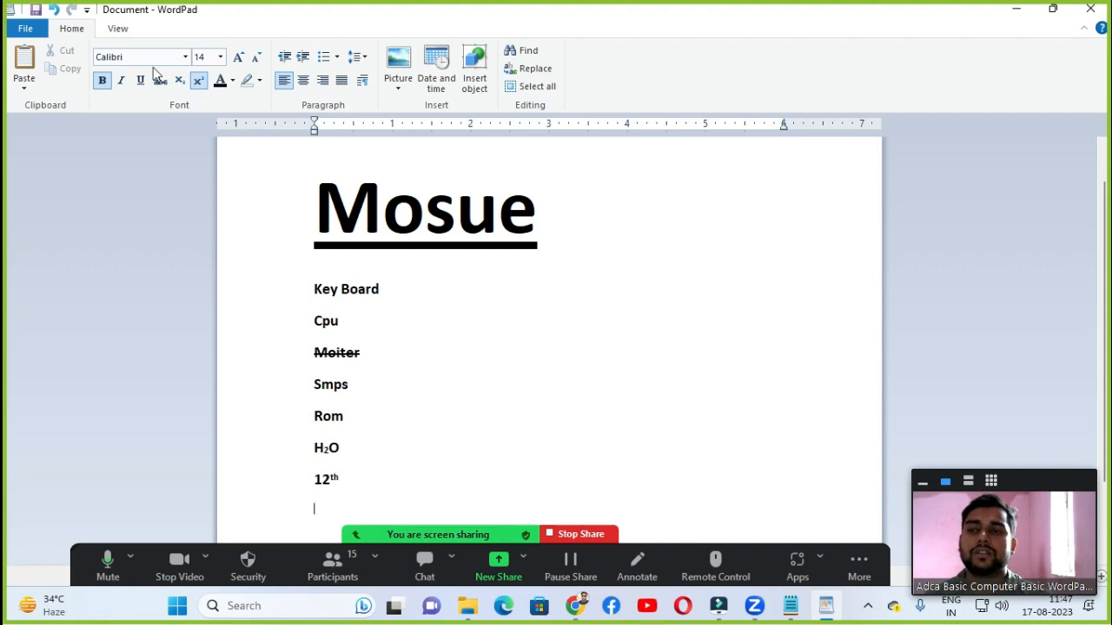
{"action": "left_click", "coordinate": [201, 80]}
{"action": "type", "text": "10th"}
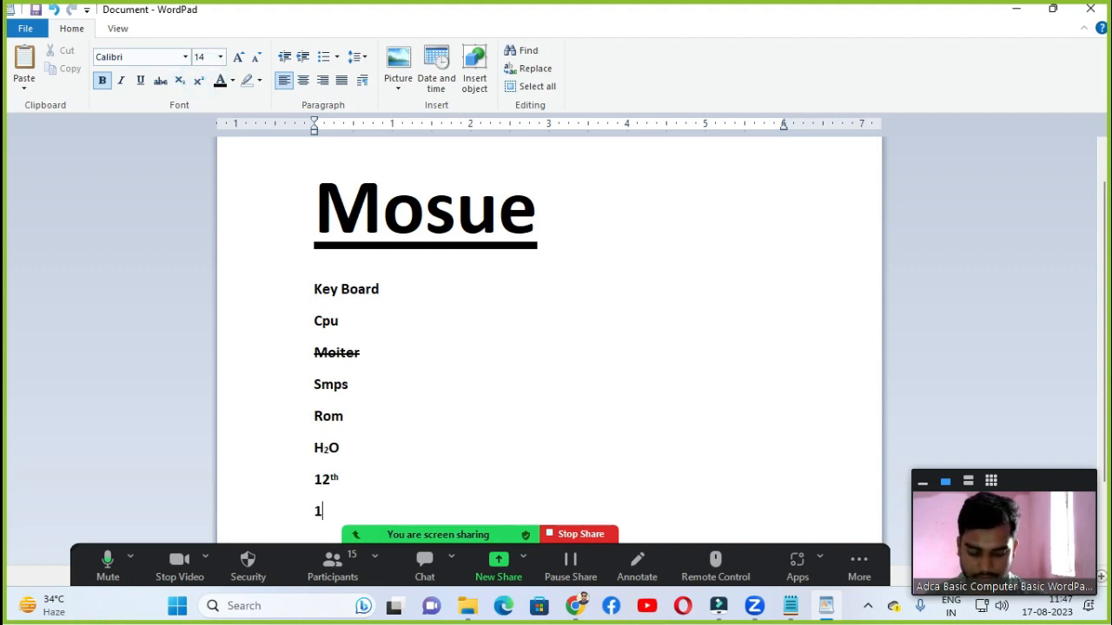
{"action": "key", "text": "shift+Left"}
{"action": "key", "text": "shift+Left"}
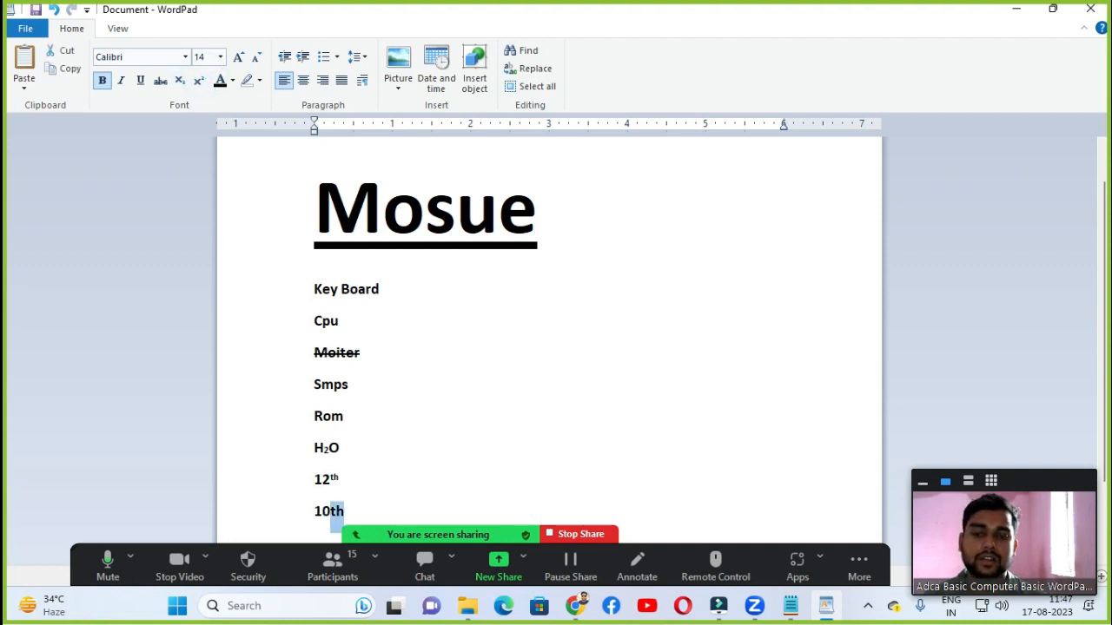
{"action": "left_click", "coordinate": [198, 80]}
{"action": "left_click", "coordinate": [375, 508]}
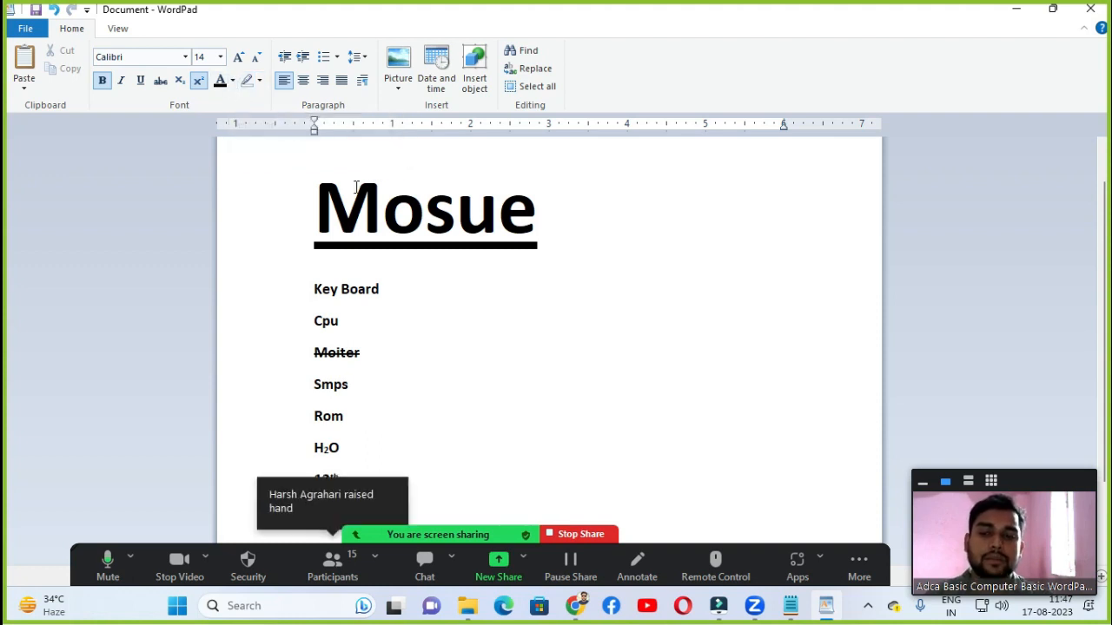
Step: Change the font colour of the "Parts Of Computer" heading to red
{"action": "scroll", "coordinate": [417, 209], "scroll_direction": "up", "scroll_amount": 1}
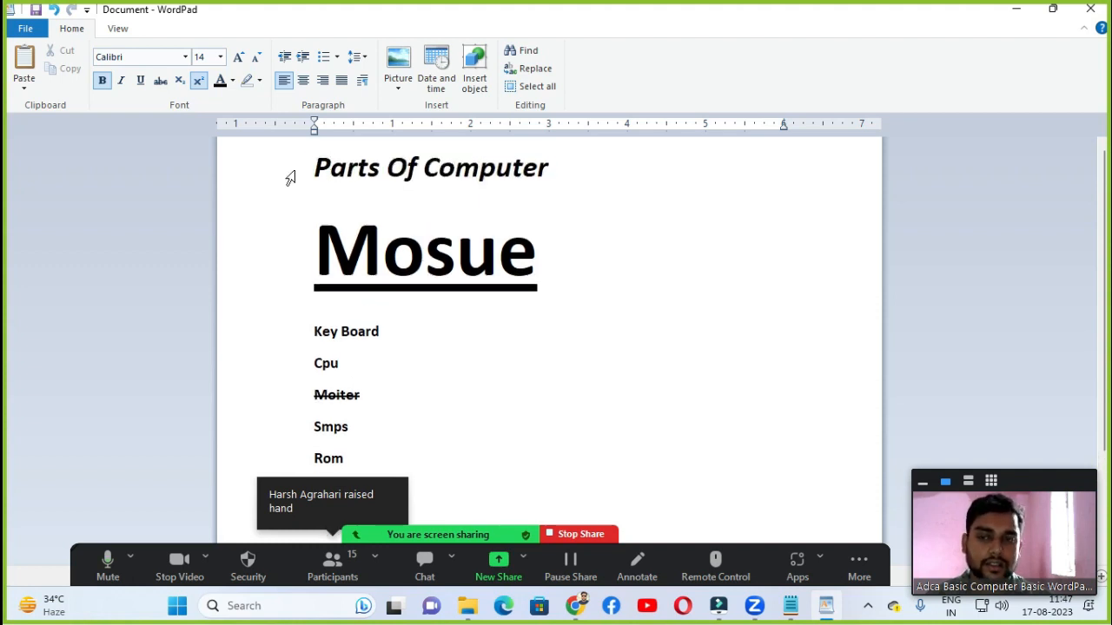
{"action": "left_click", "coordinate": [283, 172]}
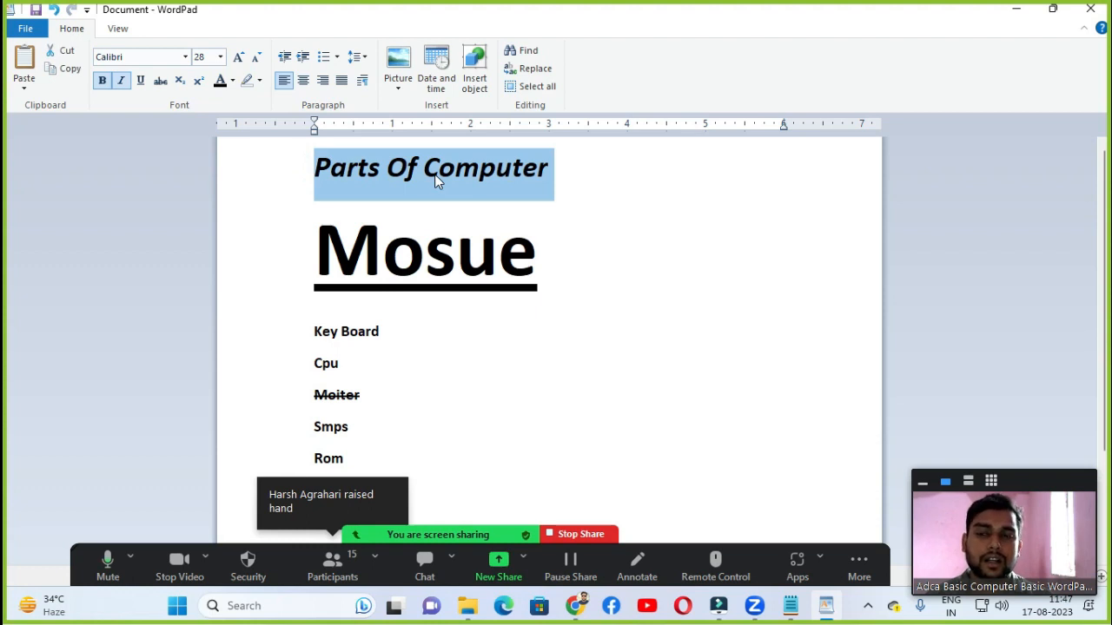
{"action": "left_click", "coordinate": [233, 81]}
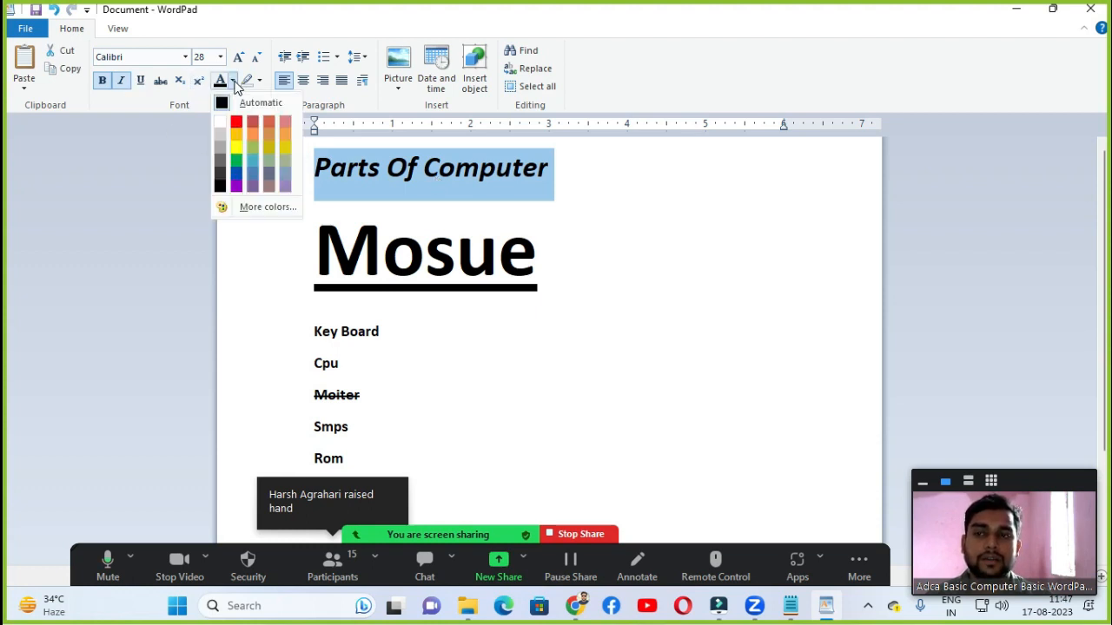
{"action": "left_click", "coordinate": [238, 123]}
{"action": "left_click", "coordinate": [632, 227]}
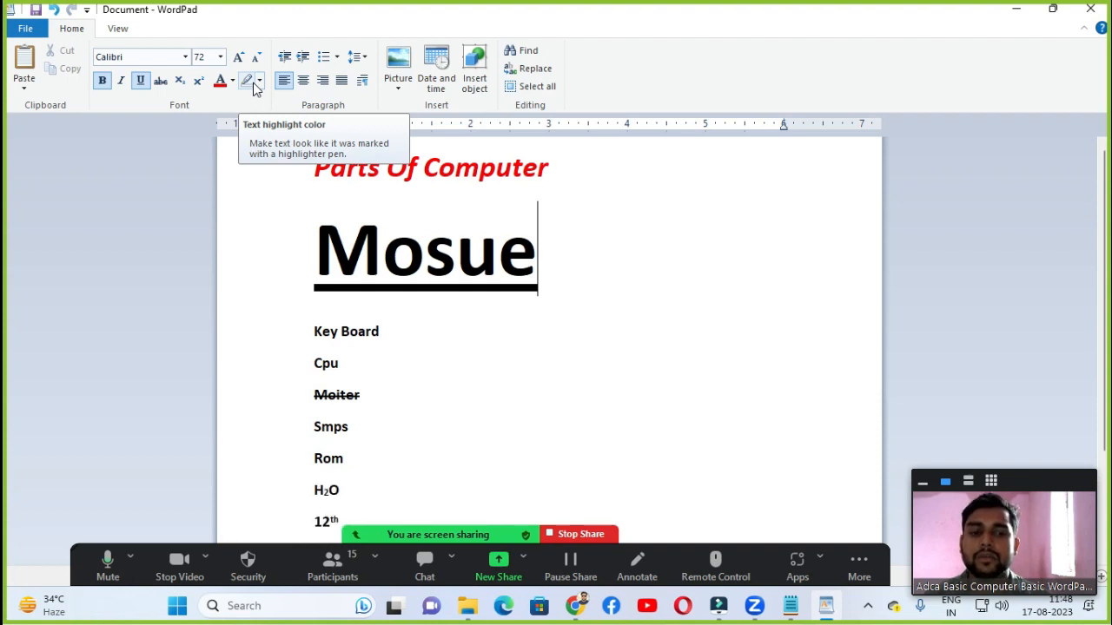
Step: Apply a cyan text highlight to the whole word "Mosue"
{"action": "left_click", "coordinate": [312, 235]}
{"action": "left_click_drag", "start_coordinate": [391, 250], "coordinate": [540, 267]}
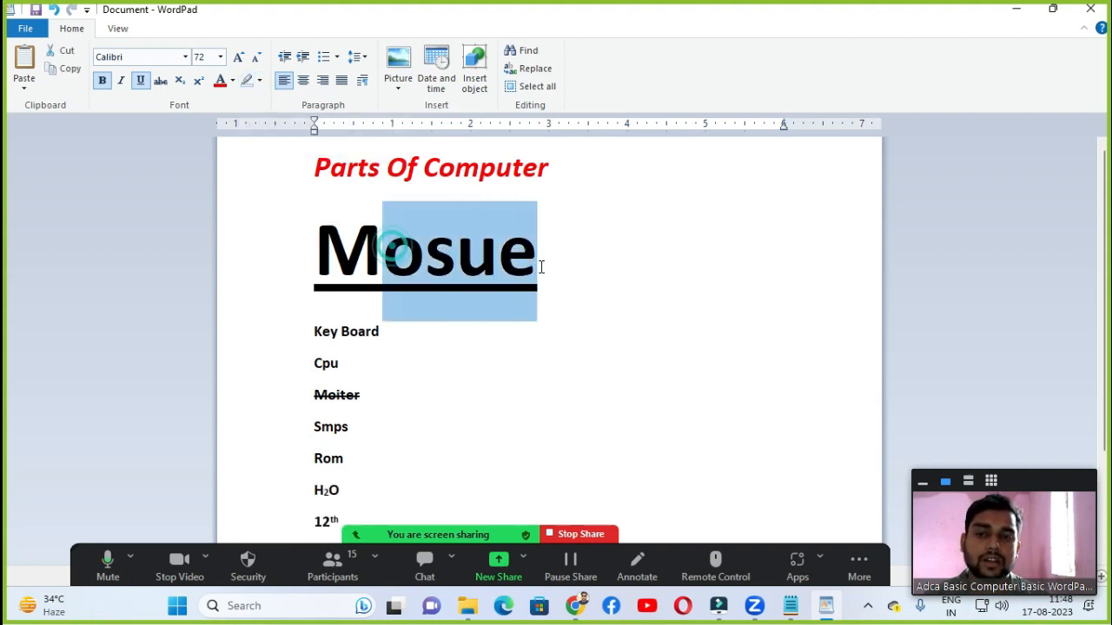
{"action": "left_click_drag", "start_coordinate": [315, 240], "coordinate": [606, 273]}
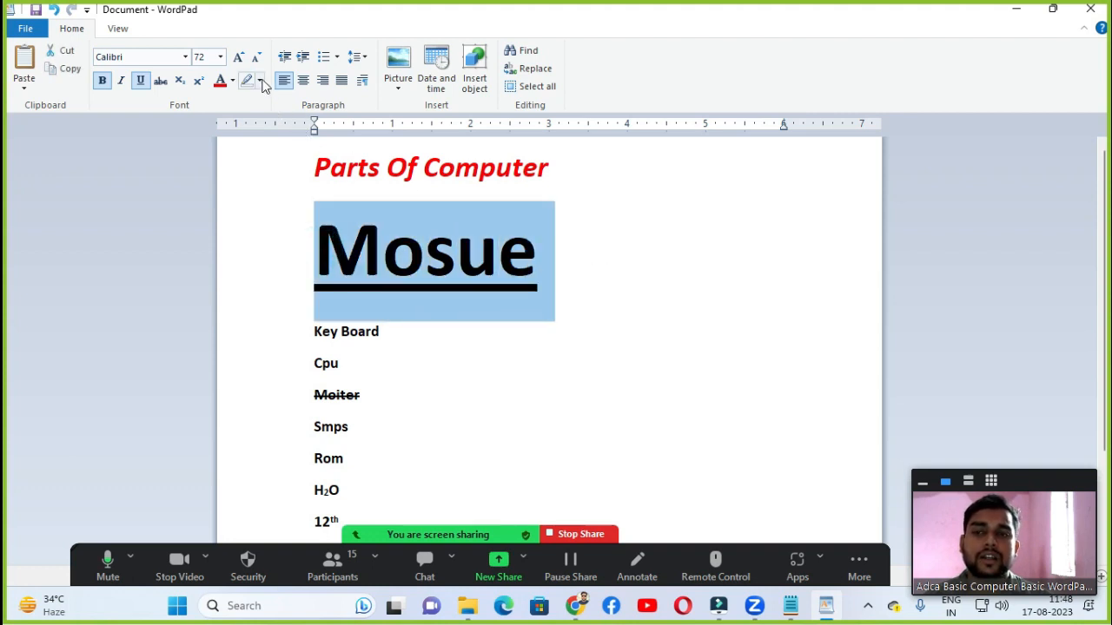
{"action": "left_click", "coordinate": [258, 80]}
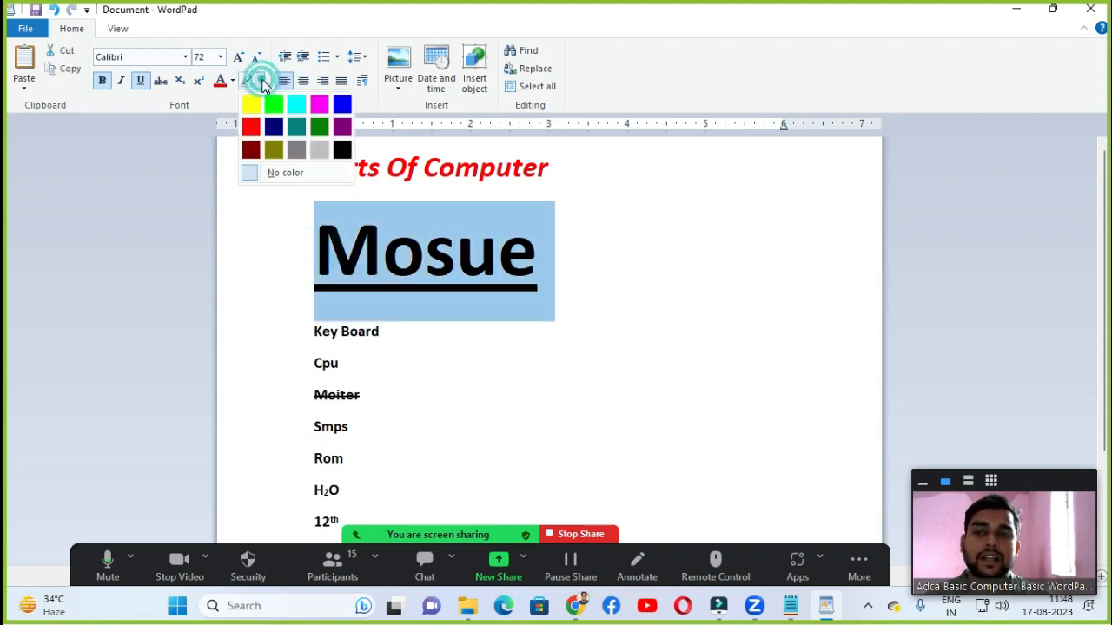
{"action": "left_click", "coordinate": [295, 105]}
{"action": "left_click", "coordinate": [604, 338]}
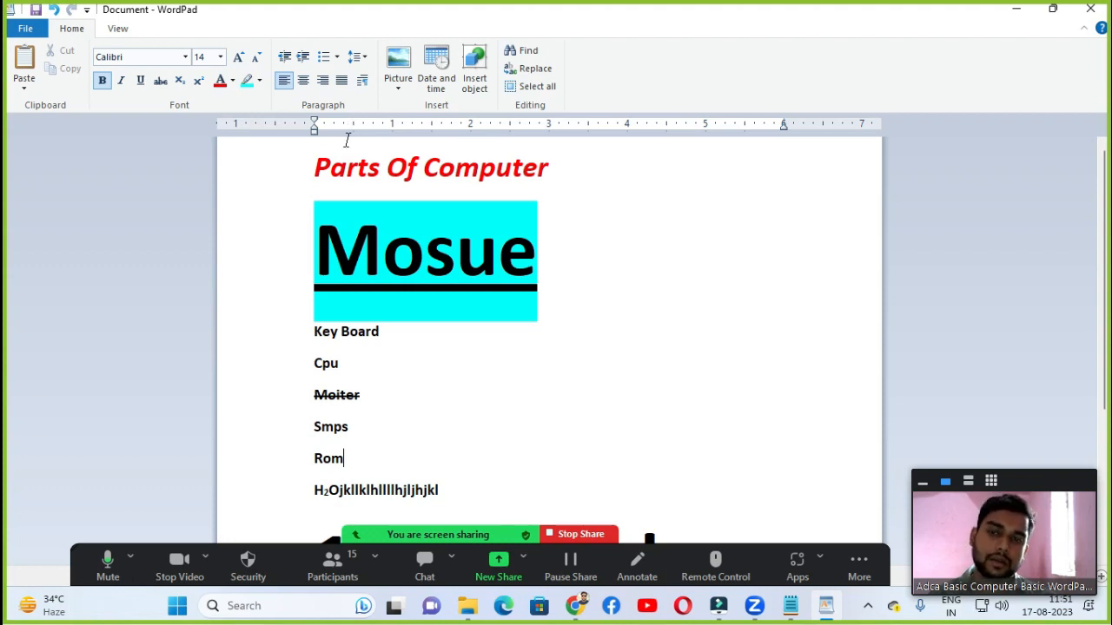
Step: Delete all of the document's content, leaving a blank page with the cursor at its start
{"action": "key", "text": "ctrl+a"}
{"action": "key", "text": "Delete"}
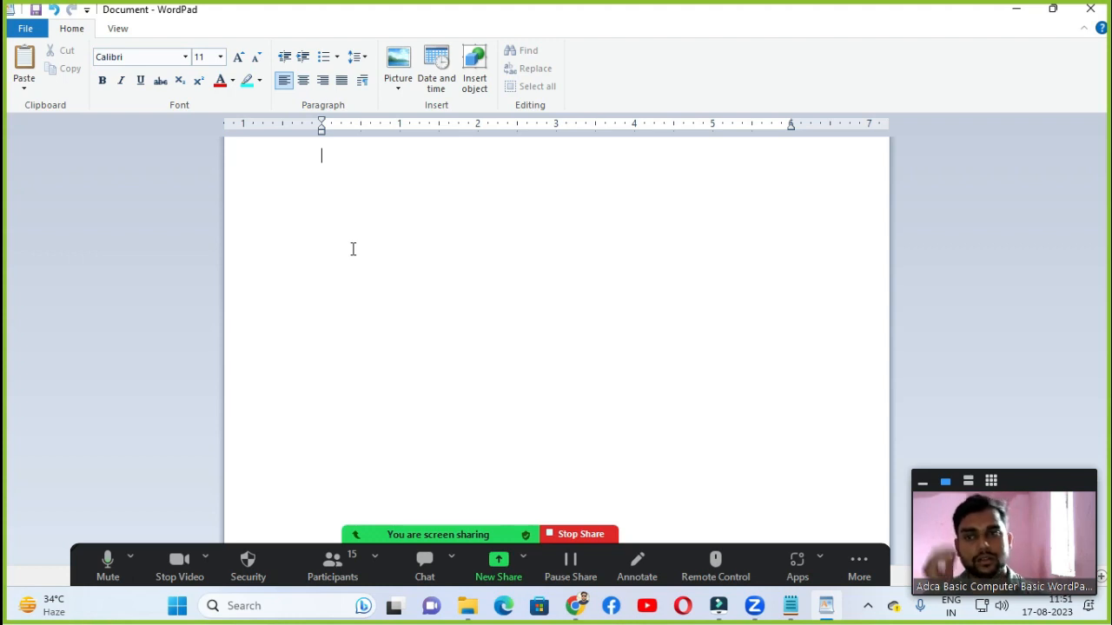
{"action": "left_click", "coordinate": [310, 186]}
{"action": "left_click", "coordinate": [330, 169]}
{"action": "key", "text": "ctrl+z"}
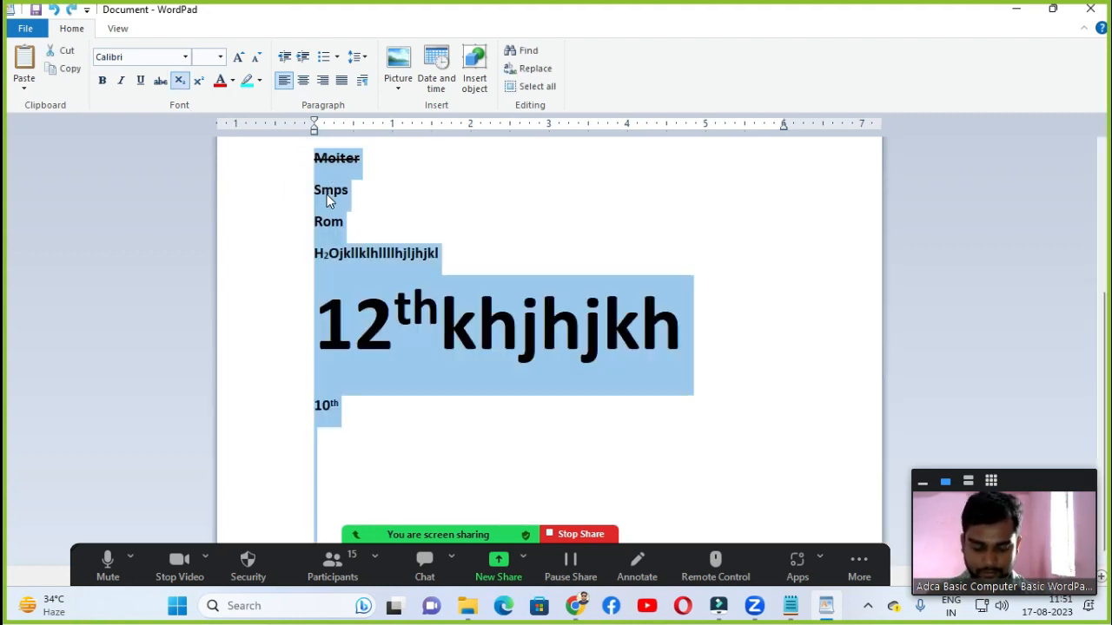
{"action": "key", "text": "Delete"}
{"action": "left_click", "coordinate": [325, 191]}
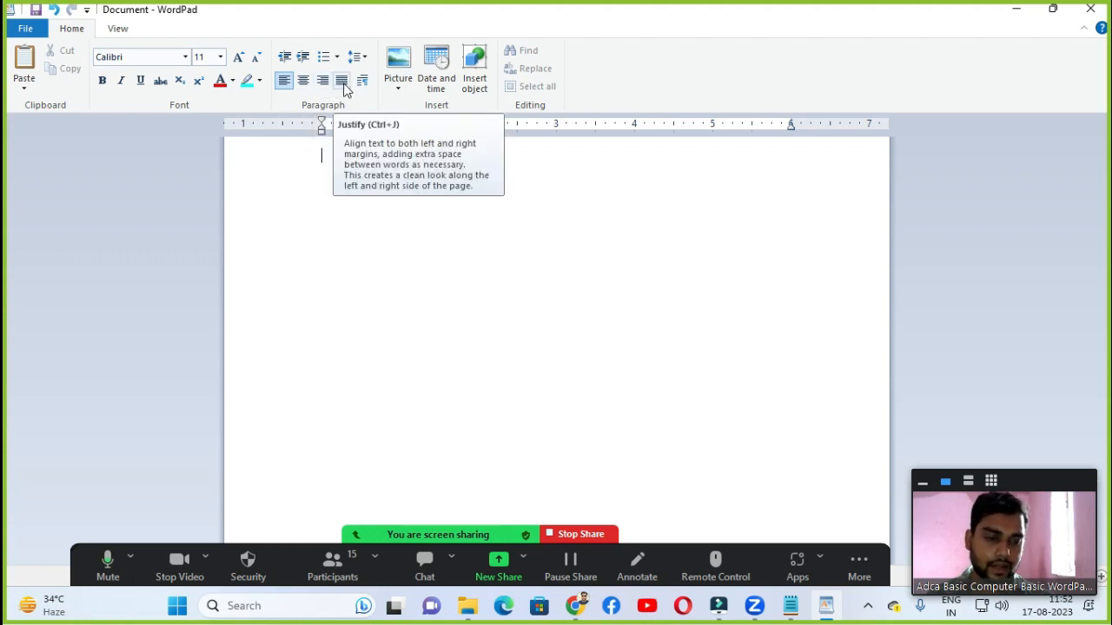
{"action": "double_click", "coordinate": [323, 177]}
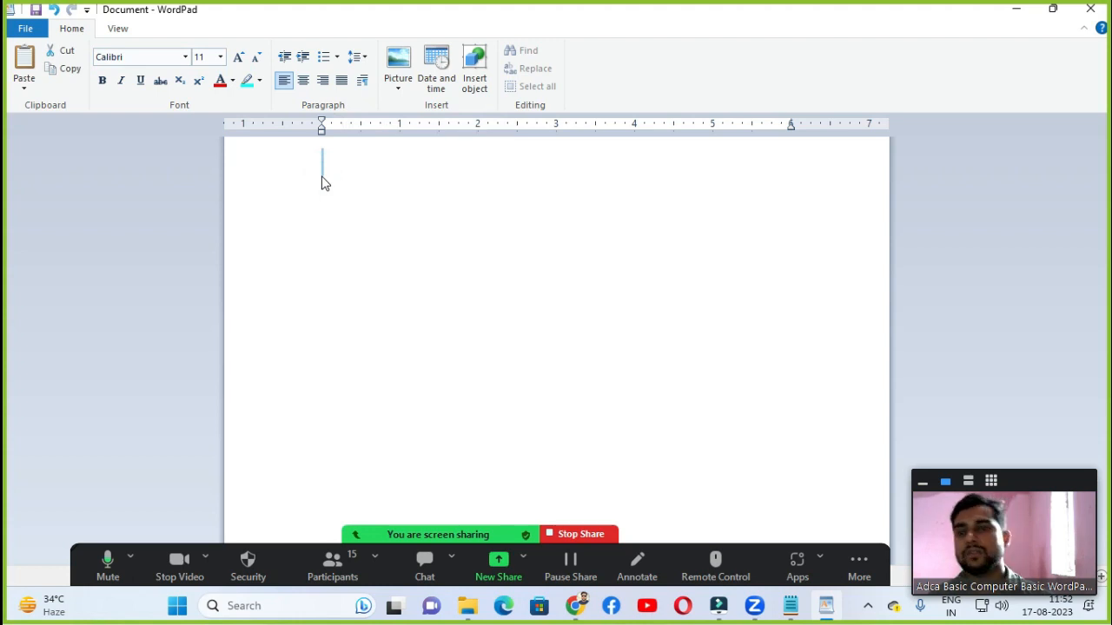
{"action": "left_click", "coordinate": [322, 181]}
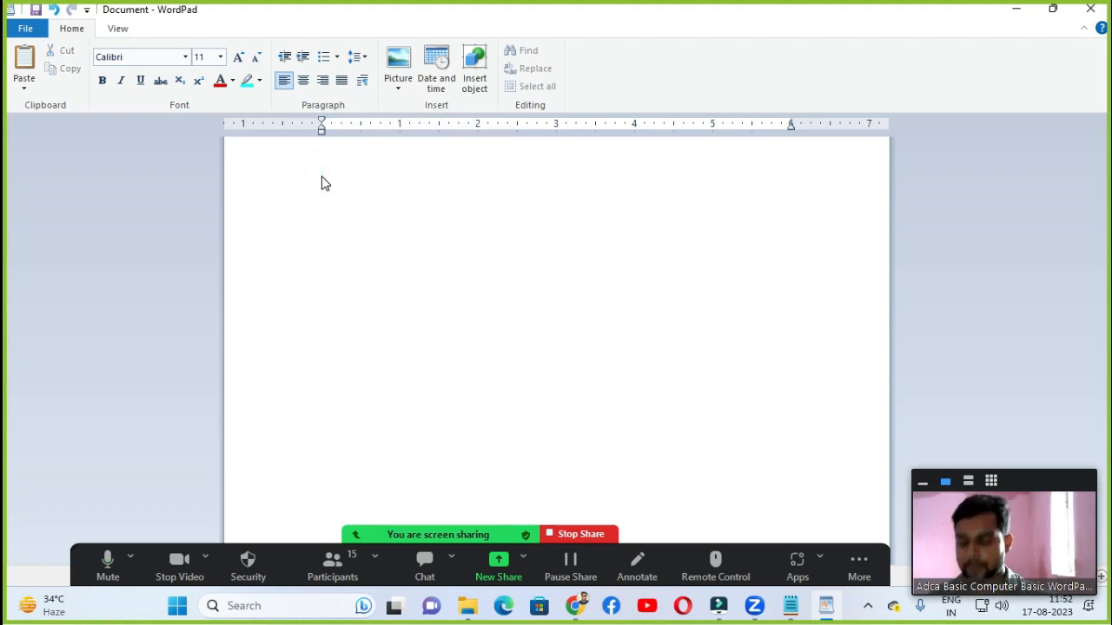
Step: Launch Microsoft Word with the winword run command, create a blank document and dismiss the pop-up window
{"action": "key", "text": "super+r"}
{"action": "key", "text": "BackSpace"}
{"action": "type", "text": "win"}
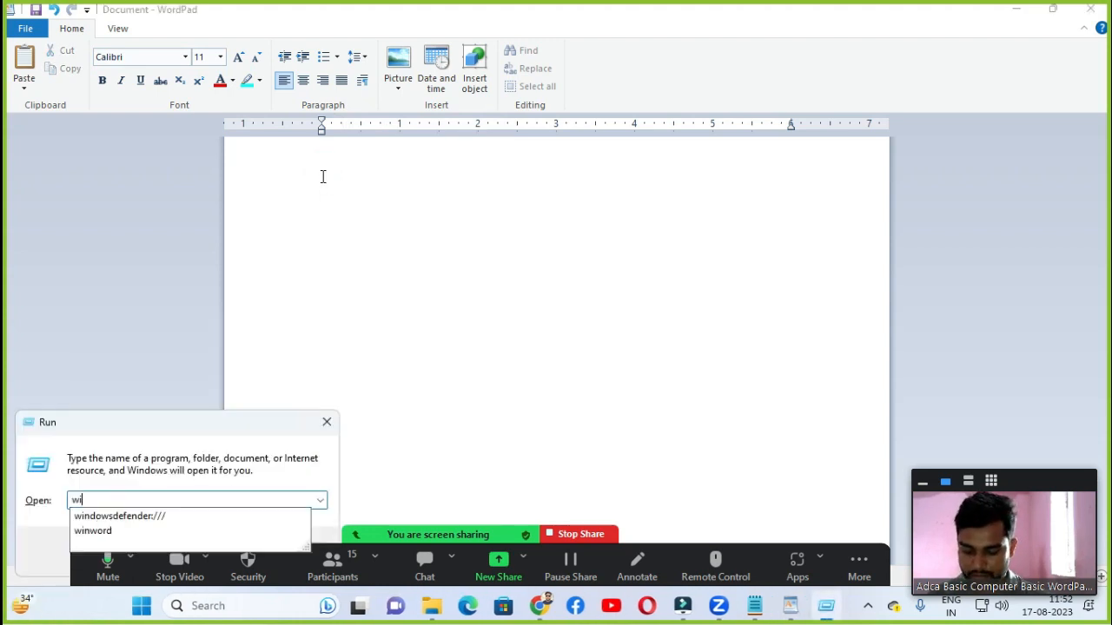
{"action": "key", "text": "Down"}
{"action": "key", "text": "Down"}
{"action": "key", "text": "Return"}
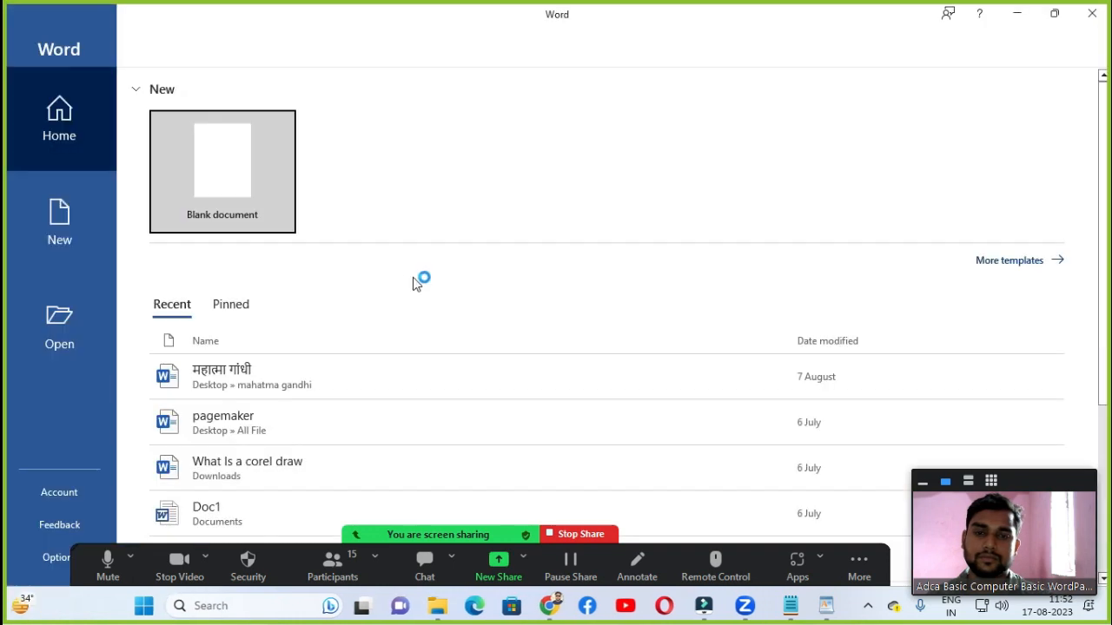
{"action": "left_click", "coordinate": [206, 162]}
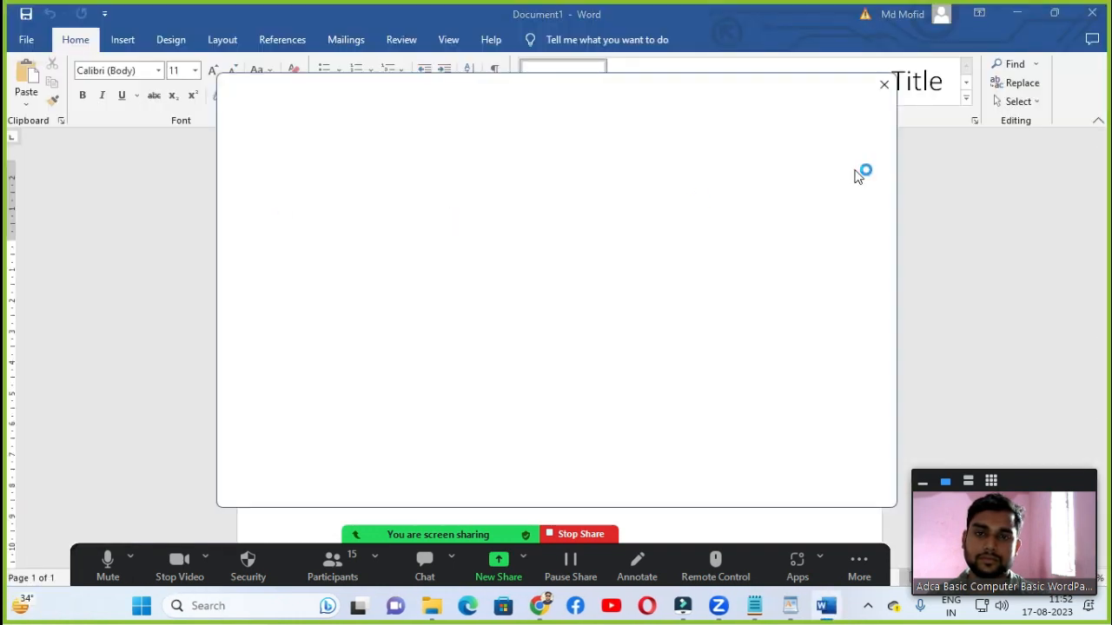
{"action": "left_click", "coordinate": [884, 85]}
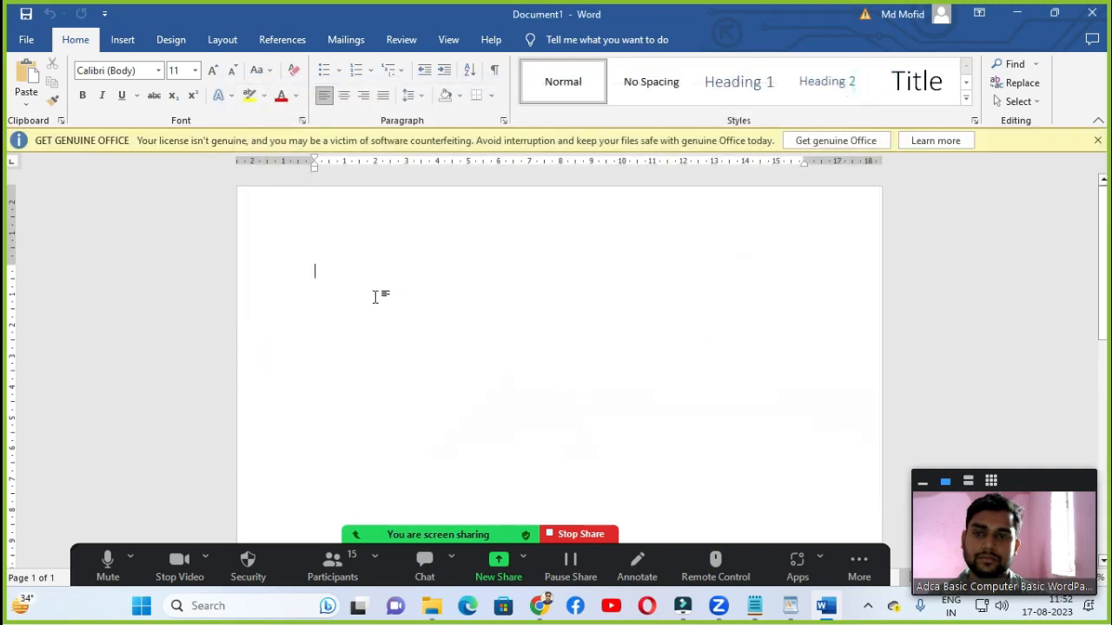
Step: Generate sample paragraphs in the blank document with =rand() and copy all of the text
{"action": "type", "text": "=rand()"}
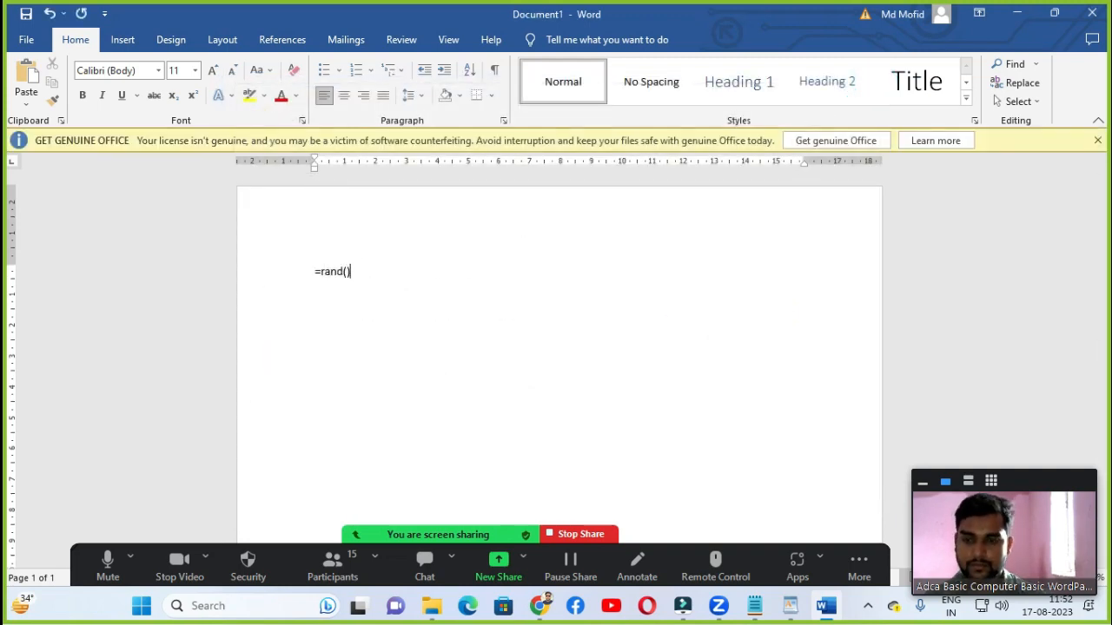
{"action": "key", "text": "Return"}
{"action": "key", "text": "ctrl+a"}
{"action": "key", "text": "ctrl+c"}
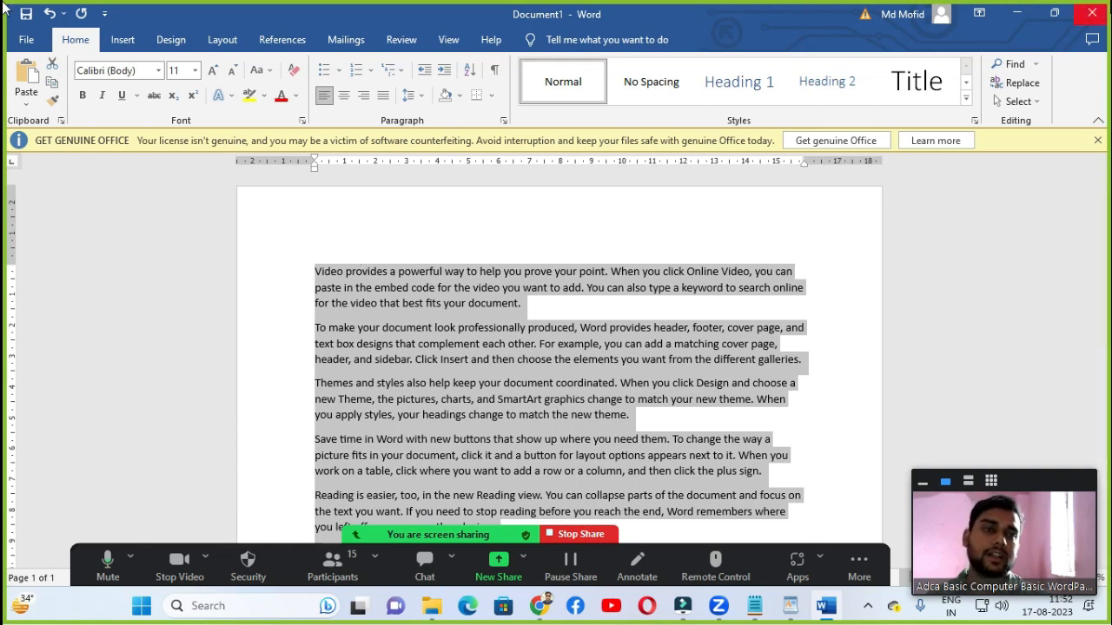
Step: Switch to WordPad, paste the copied paragraphs and add a heading line reading "Computer" above them
{"action": "left_click", "coordinate": [782, 608]}
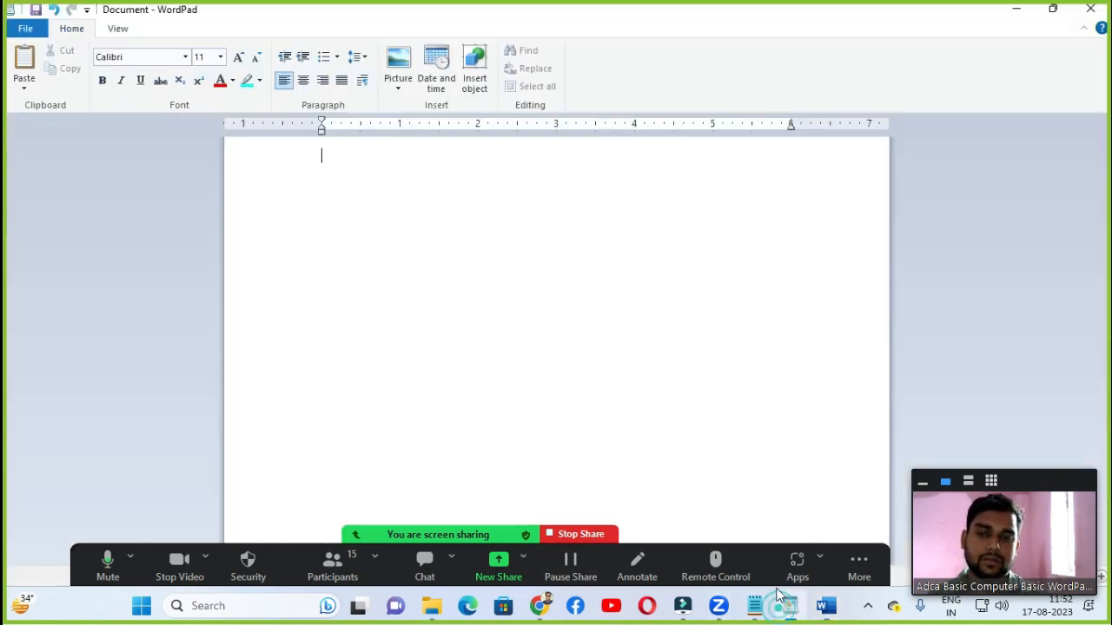
{"action": "key", "text": "ctrl+v"}
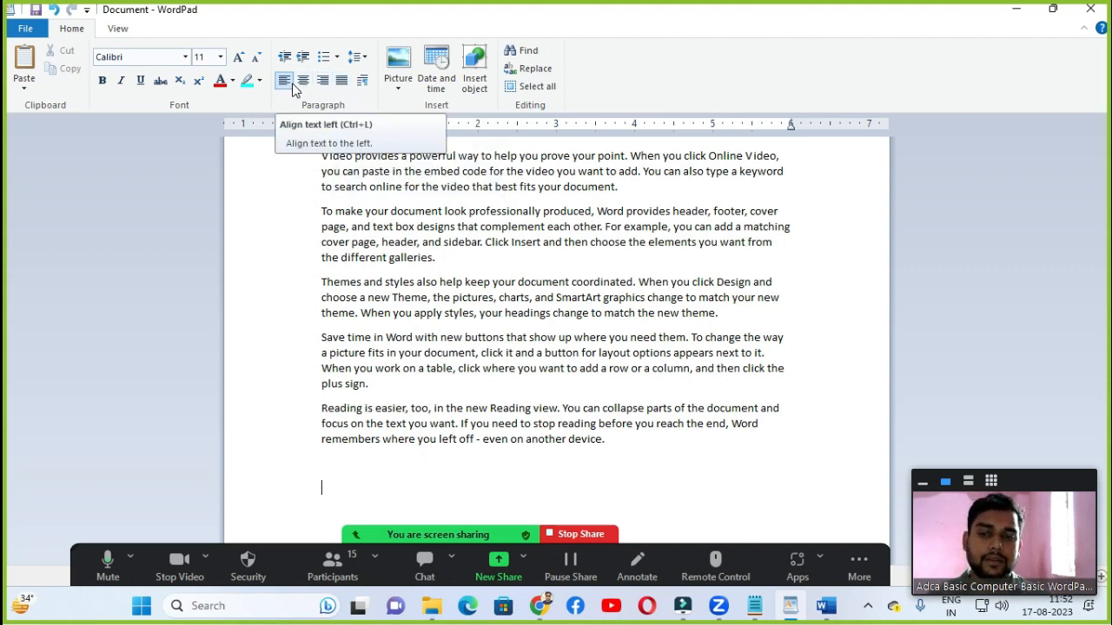
{"action": "left_click", "coordinate": [321, 158]}
{"action": "key", "text": "Return"}
{"action": "left_click", "coordinate": [328, 167]}
{"action": "type", "text": "Computer"}
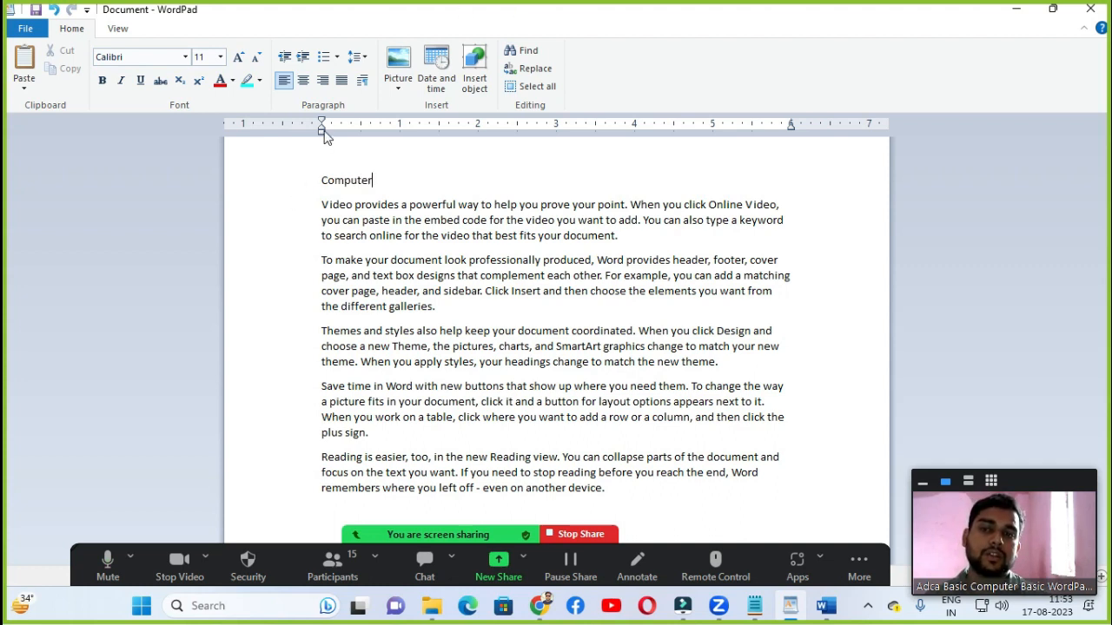
Step: Apply centre, right and left alignment in turn to the "Computer" heading, then leave it centred
{"action": "left_click", "coordinate": [311, 183]}
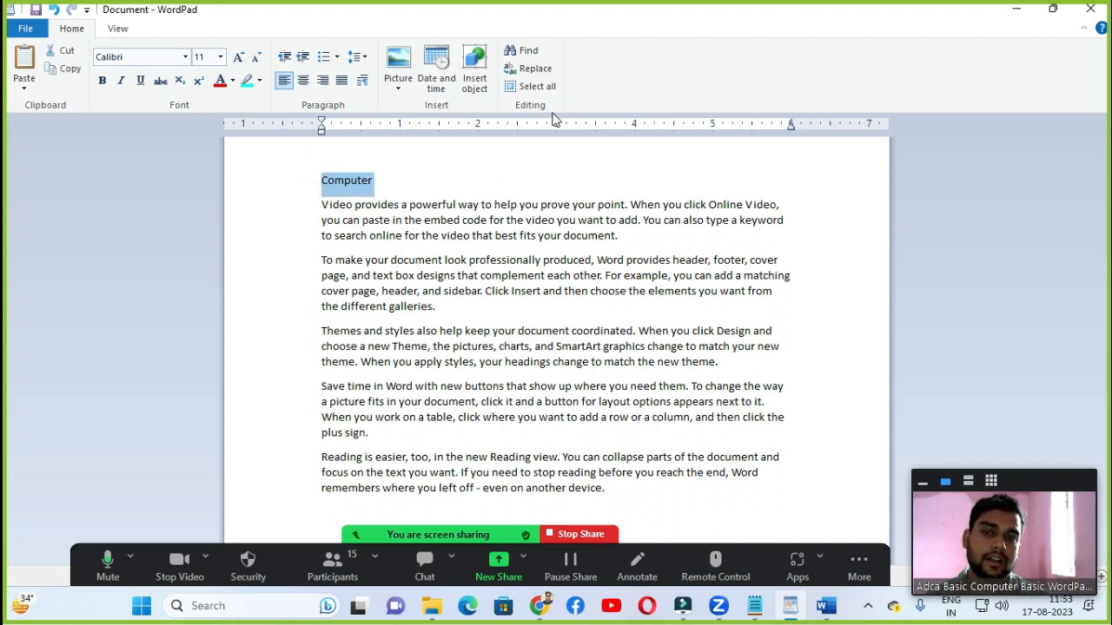
{"action": "left_click", "coordinate": [303, 79]}
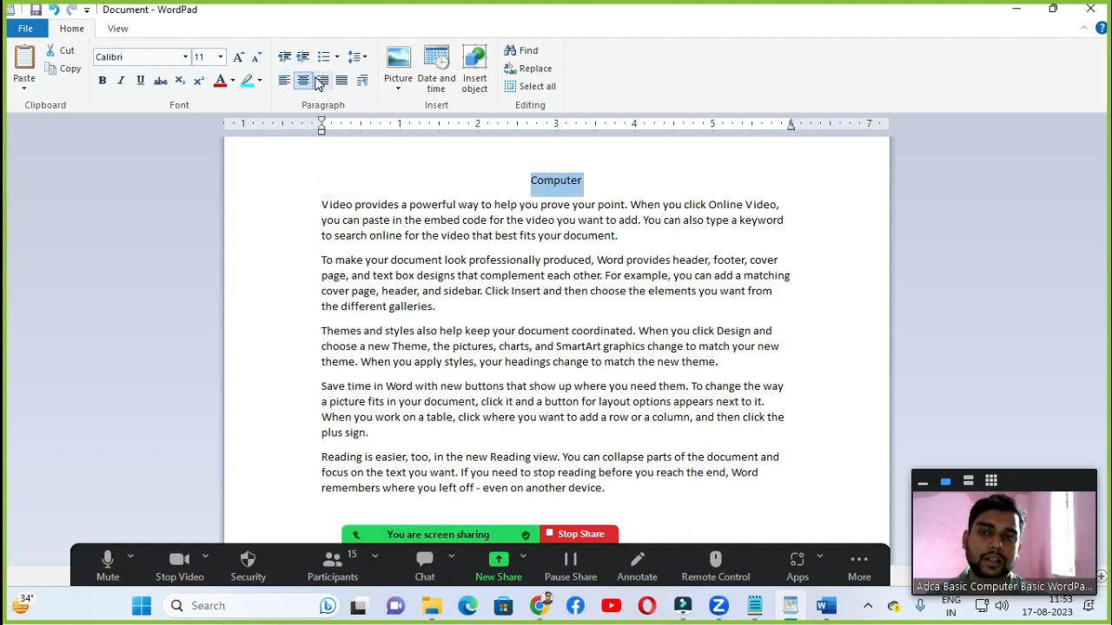
{"action": "left_click", "coordinate": [322, 81]}
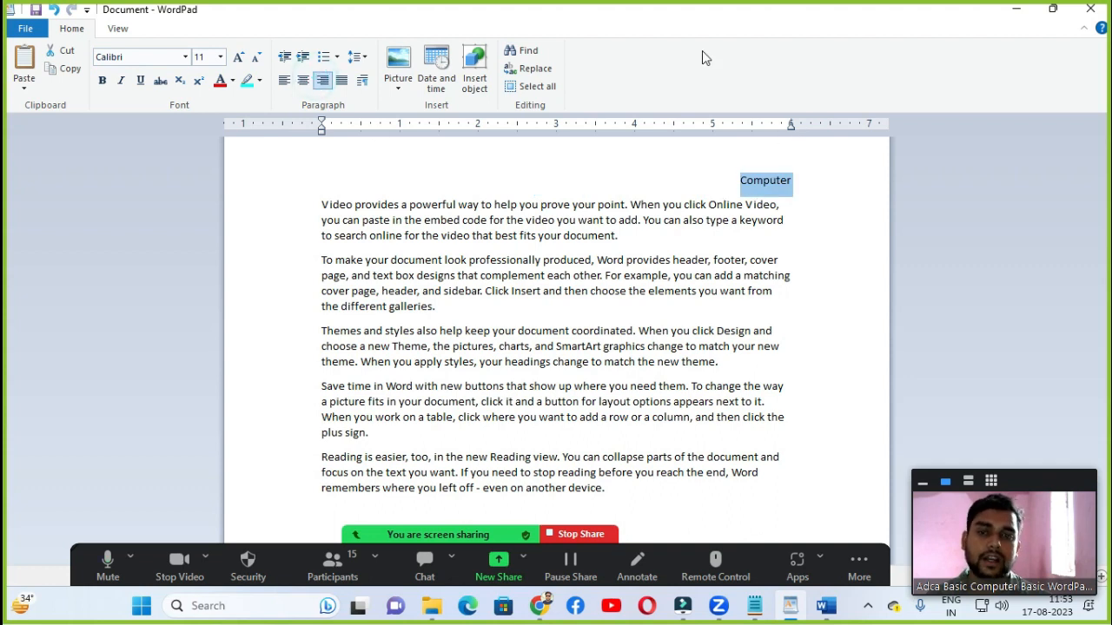
{"action": "left_click", "coordinate": [284, 80]}
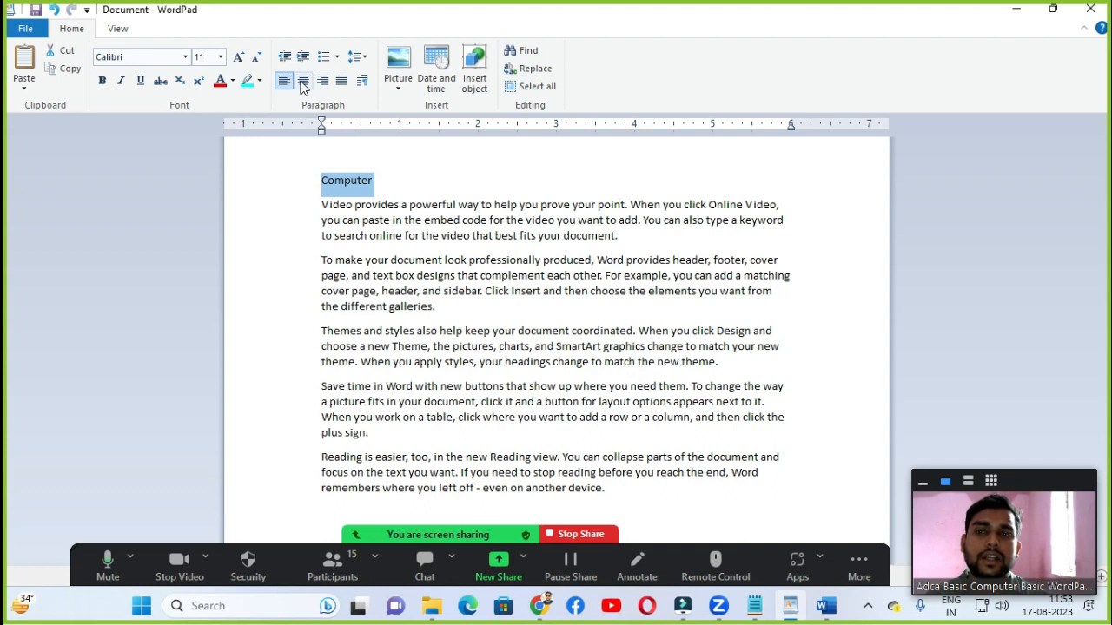
{"action": "left_click", "coordinate": [302, 81]}
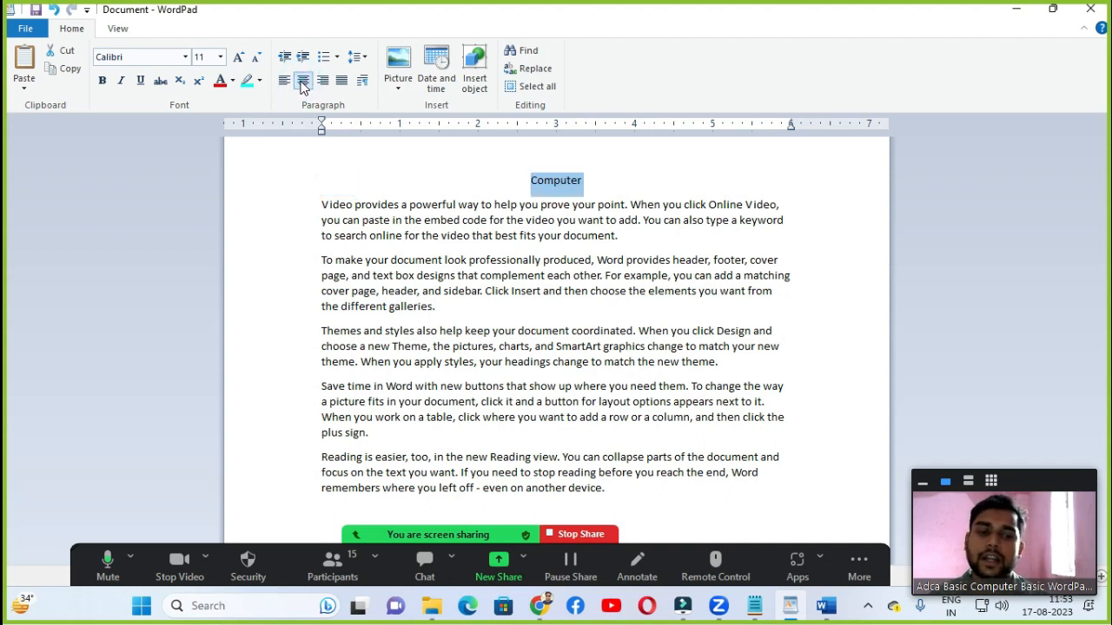
{"action": "left_click", "coordinate": [405, 265]}
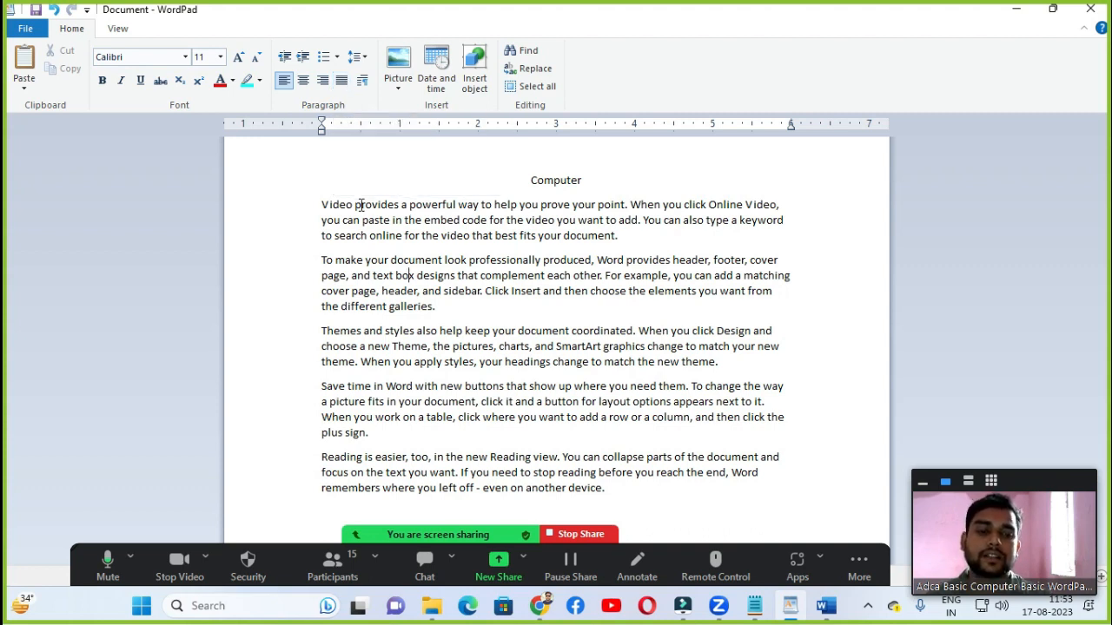
Step: Select the "Computer" heading with all five paragraphs below it and justify the text
{"action": "left_click_drag", "start_coordinate": [318, 203], "coordinate": [318, 366]}
{"action": "left_click_drag", "start_coordinate": [337, 398], "coordinate": [360, 489]}
{"action": "left_click_drag", "start_coordinate": [278, 186], "coordinate": [304, 491]}
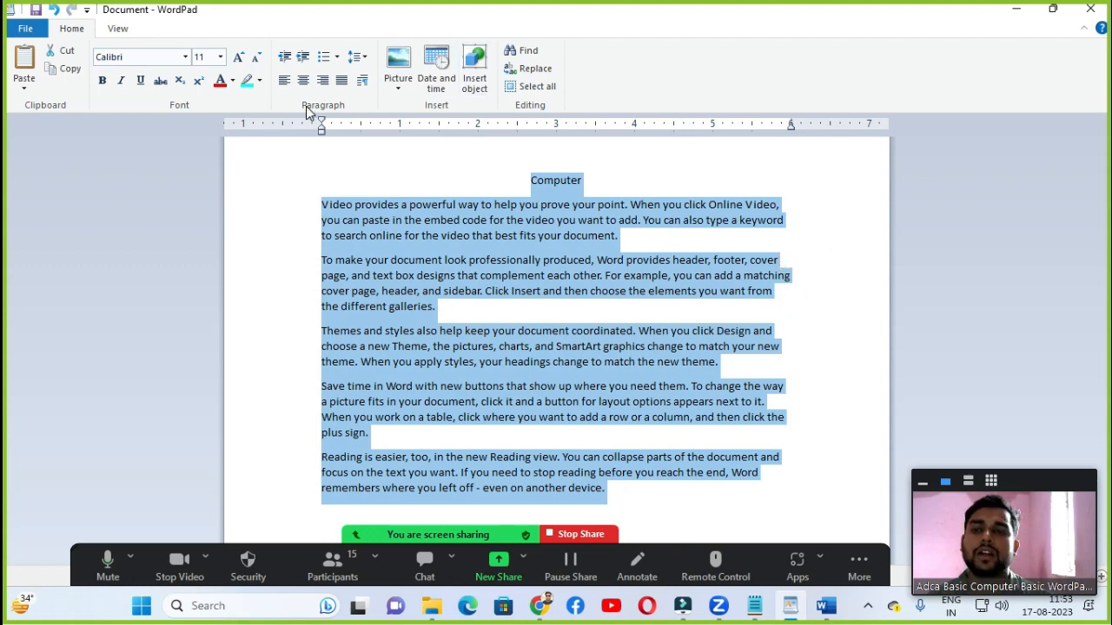
{"action": "left_click", "coordinate": [342, 82]}
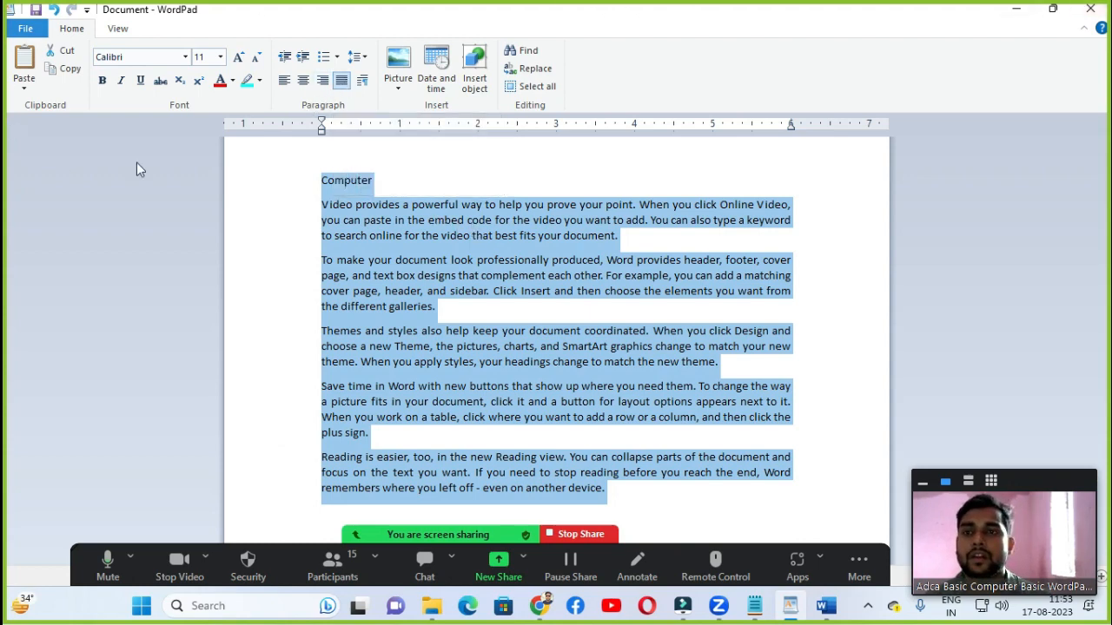
{"action": "left_click", "coordinate": [402, 303]}
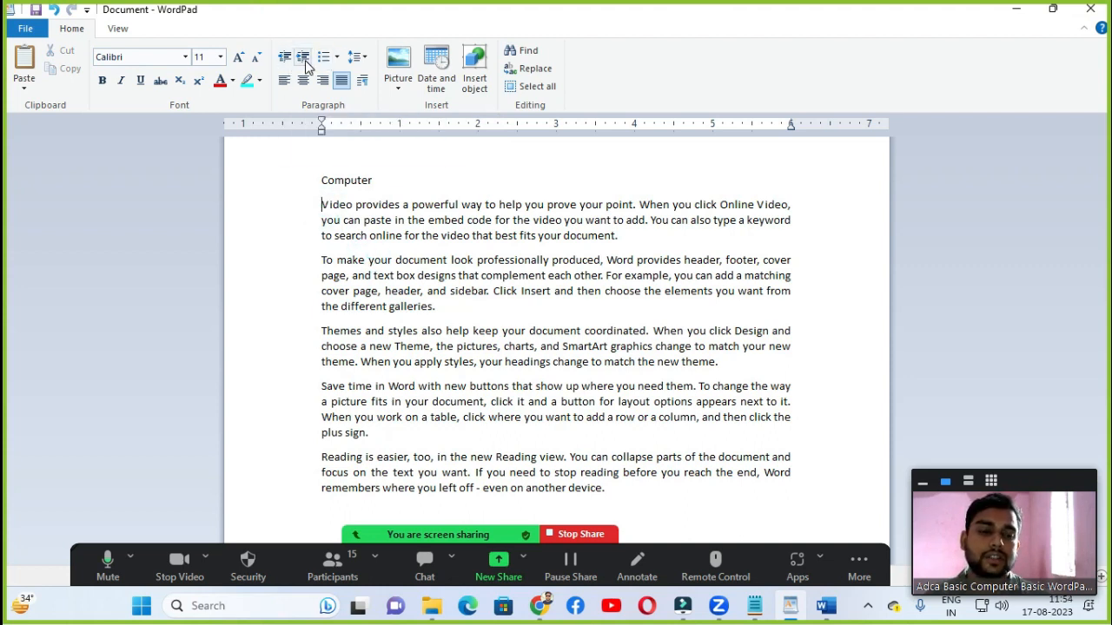
Step: Select only the "Computer" heading and increase its indent eleven levels, to the 5.5-inch mark
{"action": "triple_click", "coordinate": [298, 180]}
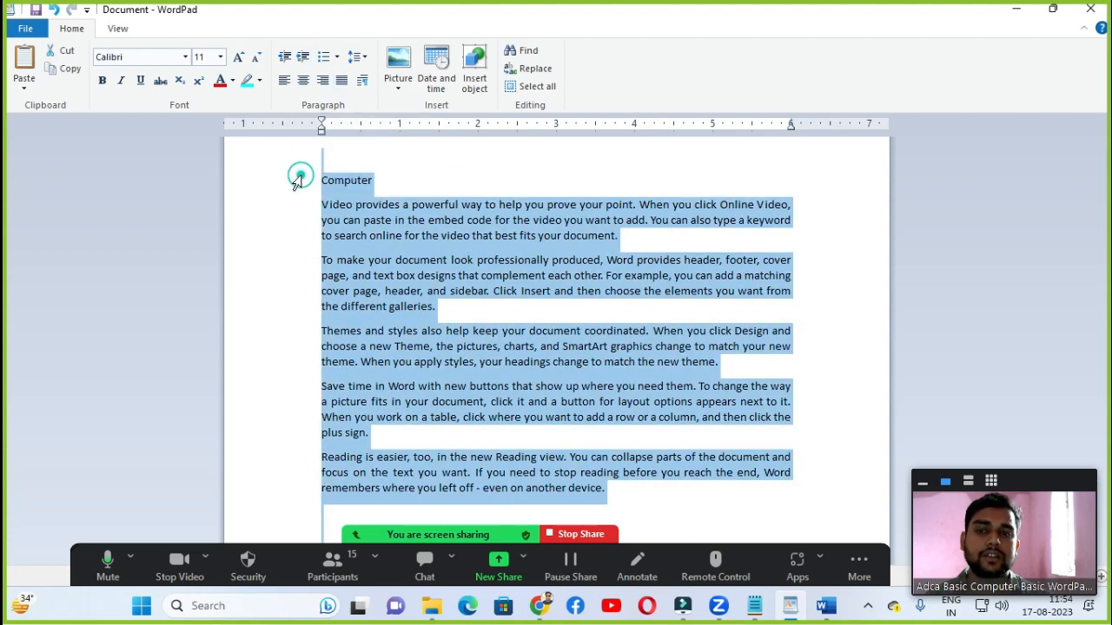
{"action": "left_click", "coordinate": [291, 208]}
{"action": "left_click", "coordinate": [293, 180]}
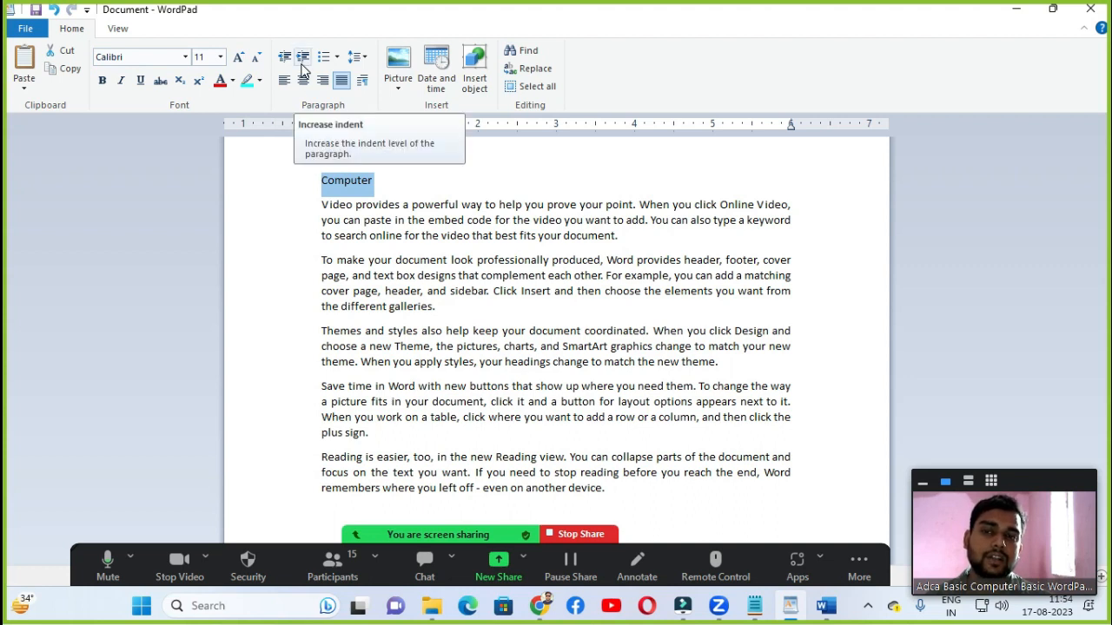
{"action": "left_click", "coordinate": [302, 69]}
{"action": "left_click", "coordinate": [302, 69]}
{"action": "left_click", "coordinate": [302, 69]}
{"action": "left_click", "coordinate": [302, 69]}
{"action": "left_click", "coordinate": [303, 70]}
{"action": "left_click", "coordinate": [302, 70]}
{"action": "left_click", "coordinate": [302, 69]}
{"action": "left_click", "coordinate": [302, 69]}
{"action": "left_click", "coordinate": [302, 70]}
{"action": "left_click", "coordinate": [302, 69]}
{"action": "left_click", "coordinate": [302, 70]}
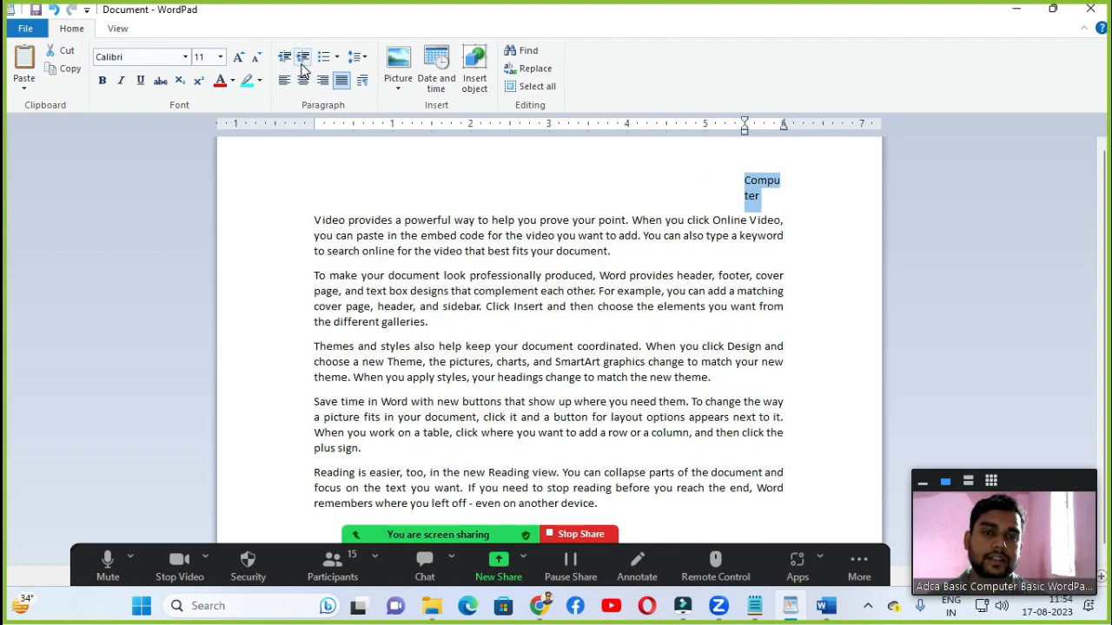
Step: Decrease the indent of the "Computer" heading level by level back to the page margin
{"action": "left_click", "coordinate": [288, 66]}
{"action": "left_click", "coordinate": [288, 67]}
{"action": "left_click", "coordinate": [287, 66]}
{"action": "left_click", "coordinate": [288, 66]}
{"action": "left_click", "coordinate": [288, 66]}
{"action": "left_click", "coordinate": [287, 66]}
{"action": "left_click", "coordinate": [287, 66]}
{"action": "left_click", "coordinate": [289, 66]}
{"action": "left_click", "coordinate": [290, 66]}
{"action": "left_click", "coordinate": [290, 66]}
{"action": "left_click", "coordinate": [290, 66]}
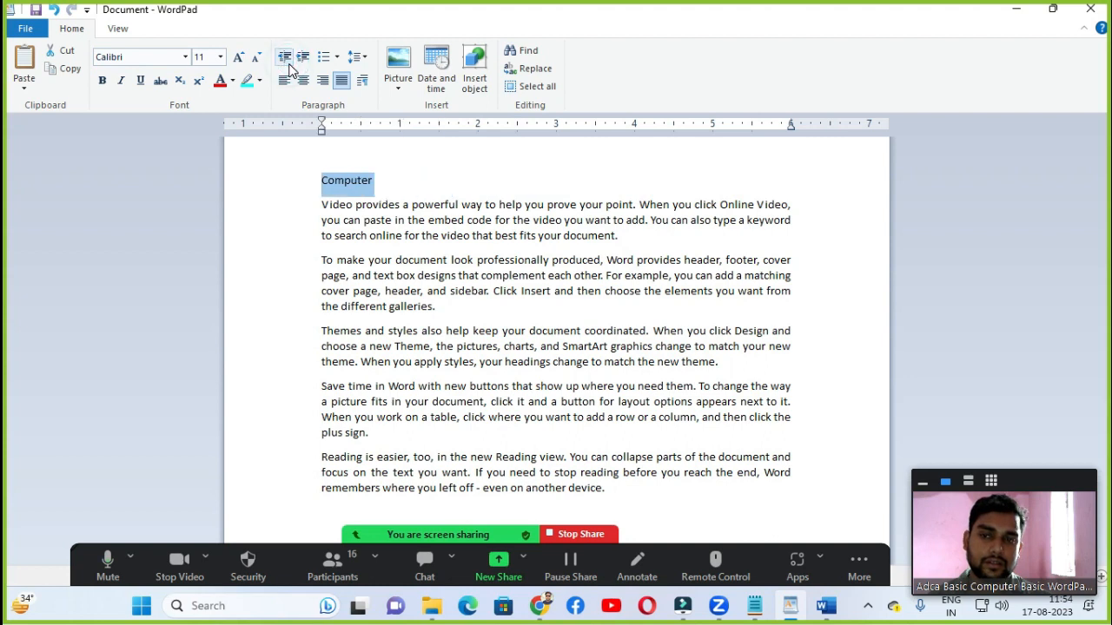
Step: Increase the heading's indent seven levels to the 3.5-inch mark, and decrease it again to the page margin
{"action": "left_click", "coordinate": [303, 57]}
{"action": "left_click", "coordinate": [302, 57]}
{"action": "left_click", "coordinate": [302, 57]}
{"action": "left_click", "coordinate": [302, 58]}
{"action": "left_click", "coordinate": [302, 57]}
{"action": "left_click", "coordinate": [302, 58]}
{"action": "left_click", "coordinate": [303, 57]}
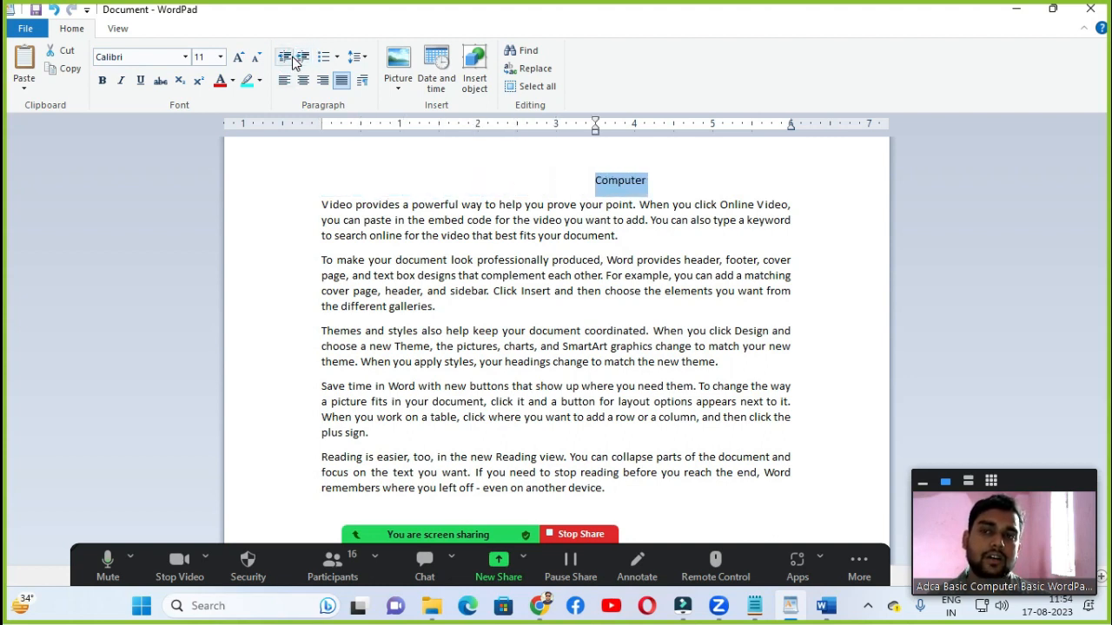
{"action": "left_click", "coordinate": [290, 57]}
{"action": "left_click", "coordinate": [290, 58]}
{"action": "left_click", "coordinate": [292, 59]}
{"action": "left_click", "coordinate": [292, 59]}
{"action": "left_click", "coordinate": [292, 59]}
{"action": "left_click", "coordinate": [292, 60]}
{"action": "left_click", "coordinate": [292, 59]}
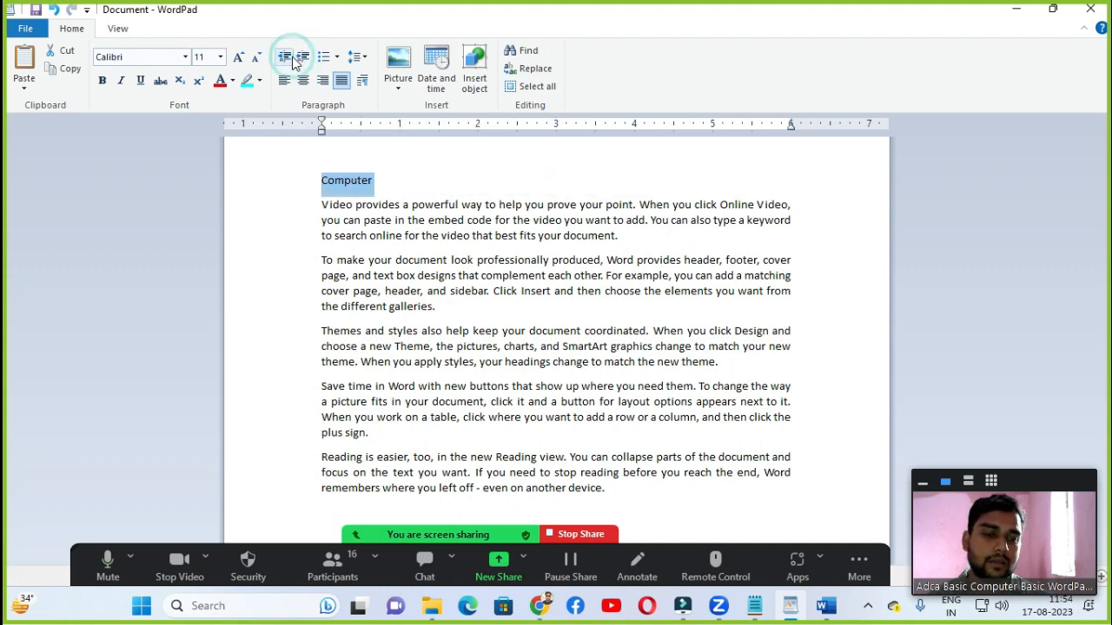
Step: Delete all five body paragraphs below the "Computer" heading
{"action": "left_click", "coordinate": [337, 57]}
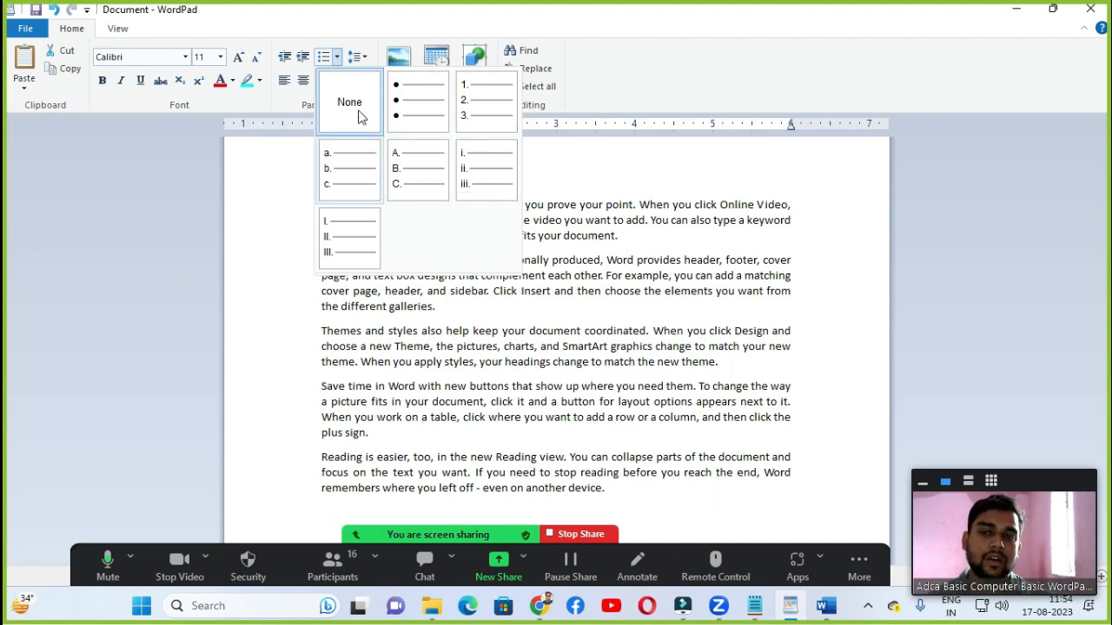
{"action": "left_click", "coordinate": [594, 300]}
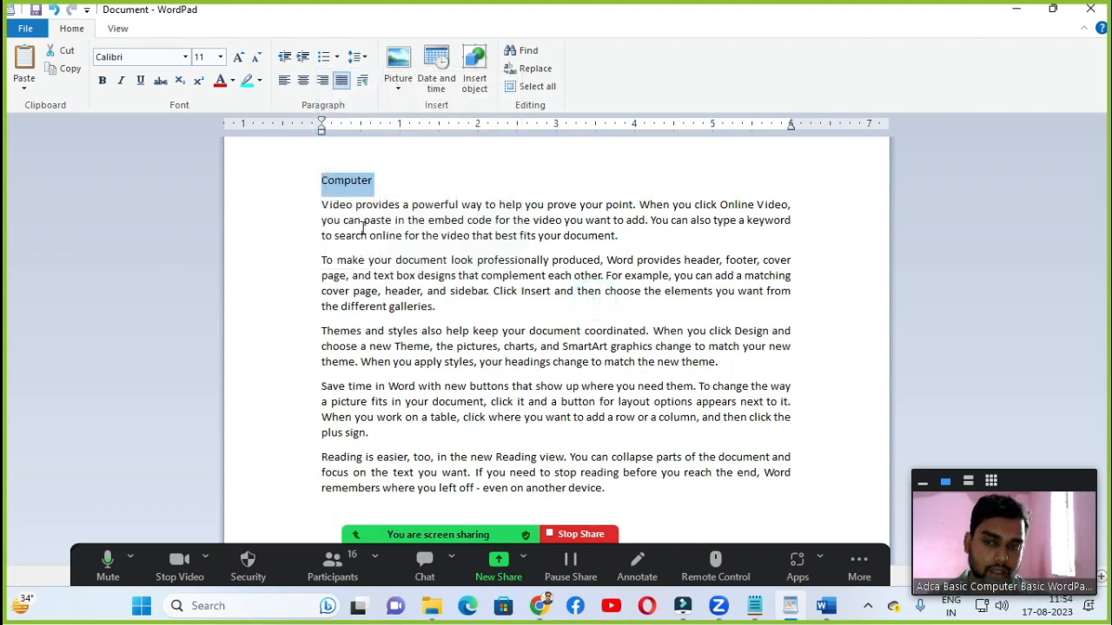
{"action": "left_click", "coordinate": [362, 229]}
{"action": "left_click_drag", "start_coordinate": [297, 208], "coordinate": [306, 504]}
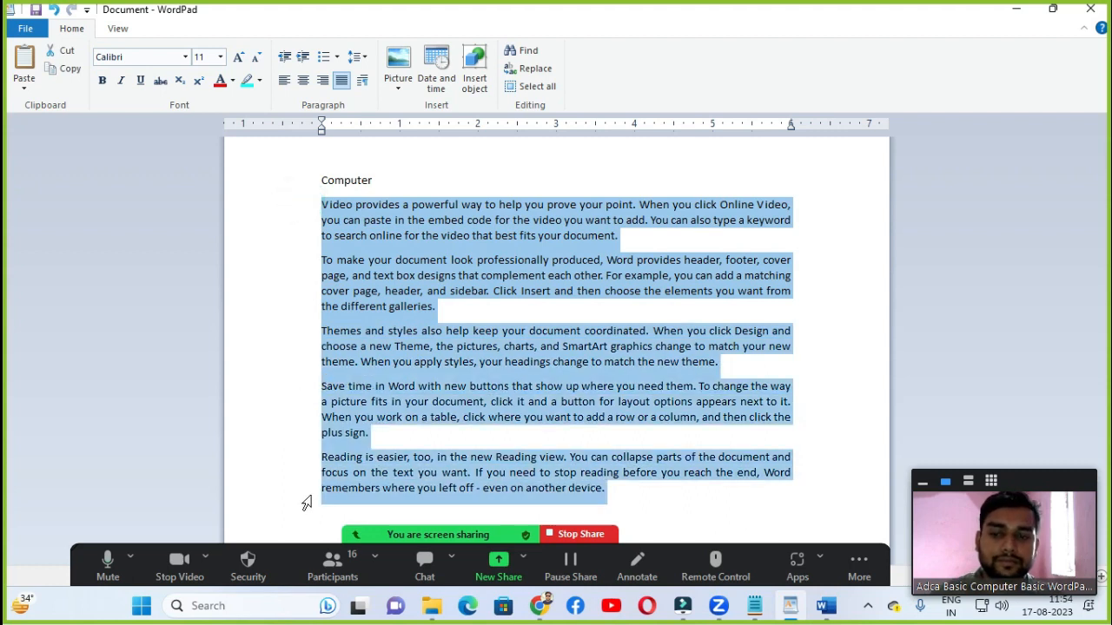
{"action": "key", "text": "Delete"}
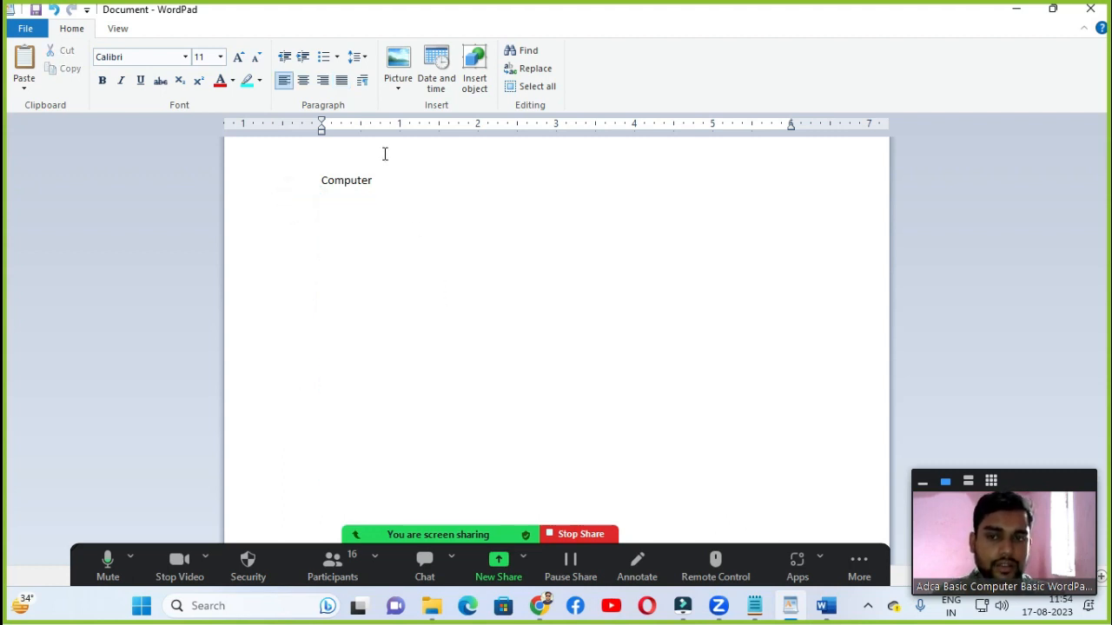
Step: Replace the "Computer" heading with the line "Basic Computer"
{"action": "left_click", "coordinate": [379, 180]}
{"action": "key", "text": "BackSpace"}
{"action": "key", "text": "BackSpace"}
{"action": "key", "text": "BackSpace"}
{"action": "key", "text": "BackSpace"}
{"action": "key", "text": "BackSpace"}
{"action": "key", "text": "BackSpace"}
{"action": "key", "text": "BackSpace"}
{"action": "key", "text": "BackSpace"}
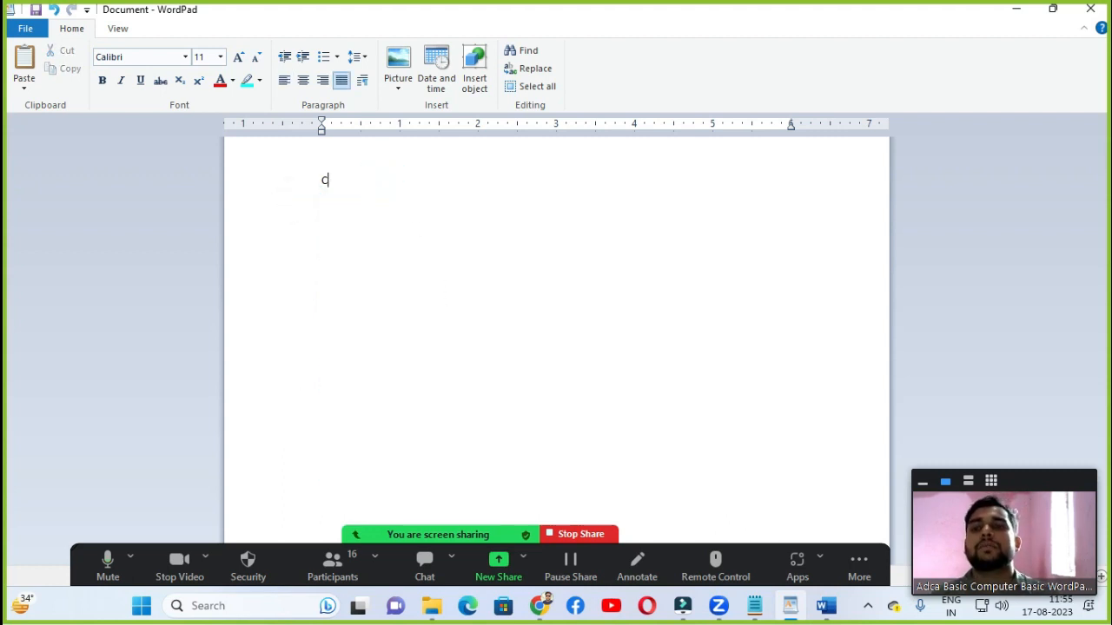
{"action": "type", "text": "BAsic"}
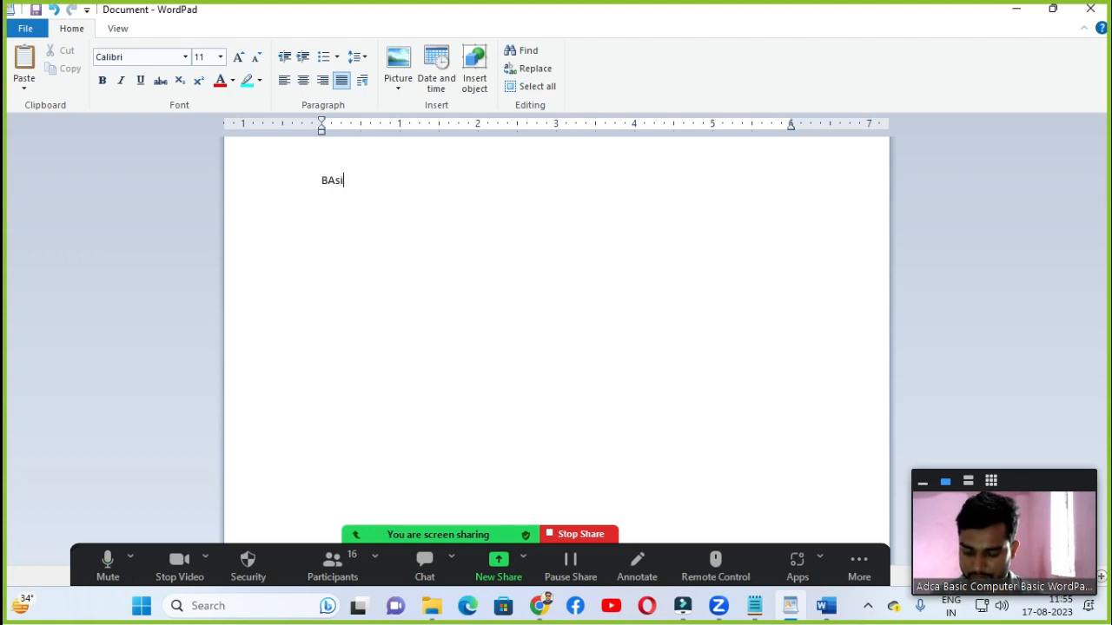
{"action": "key", "text": "BackSpace"}
{"action": "key", "text": "BackSpace"}
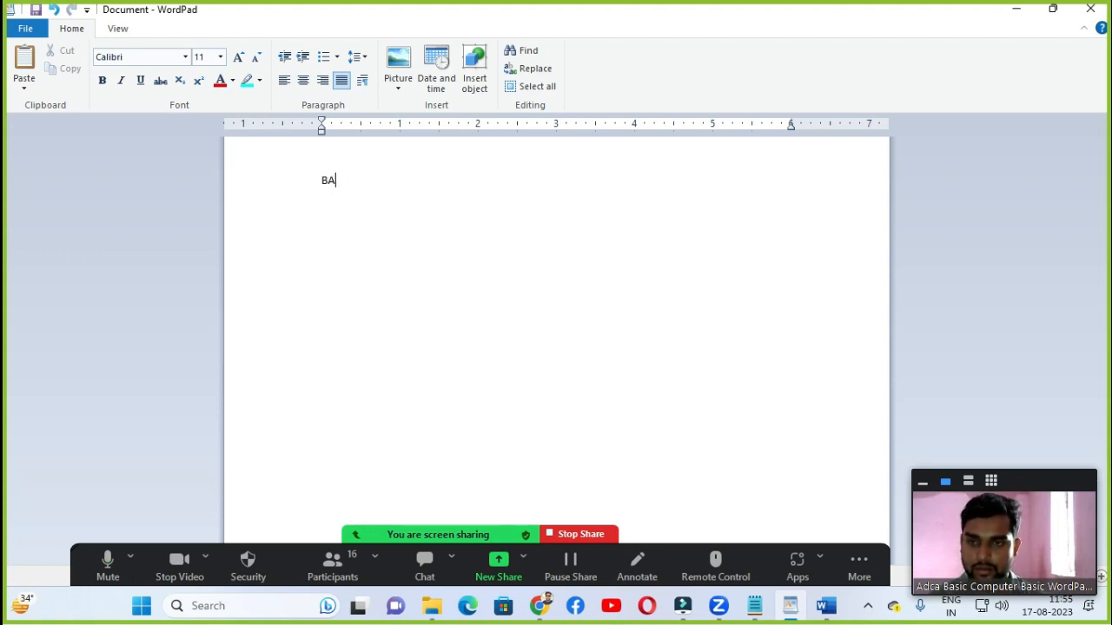
{"action": "key", "text": "BackSpace"}
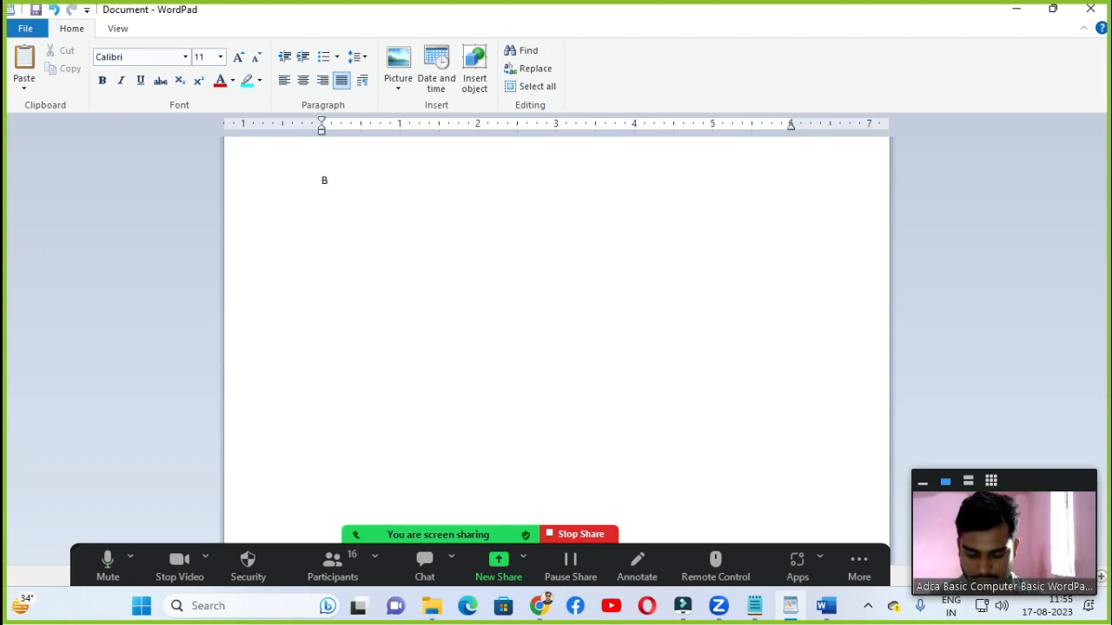
{"action": "type", "text": "asic"}
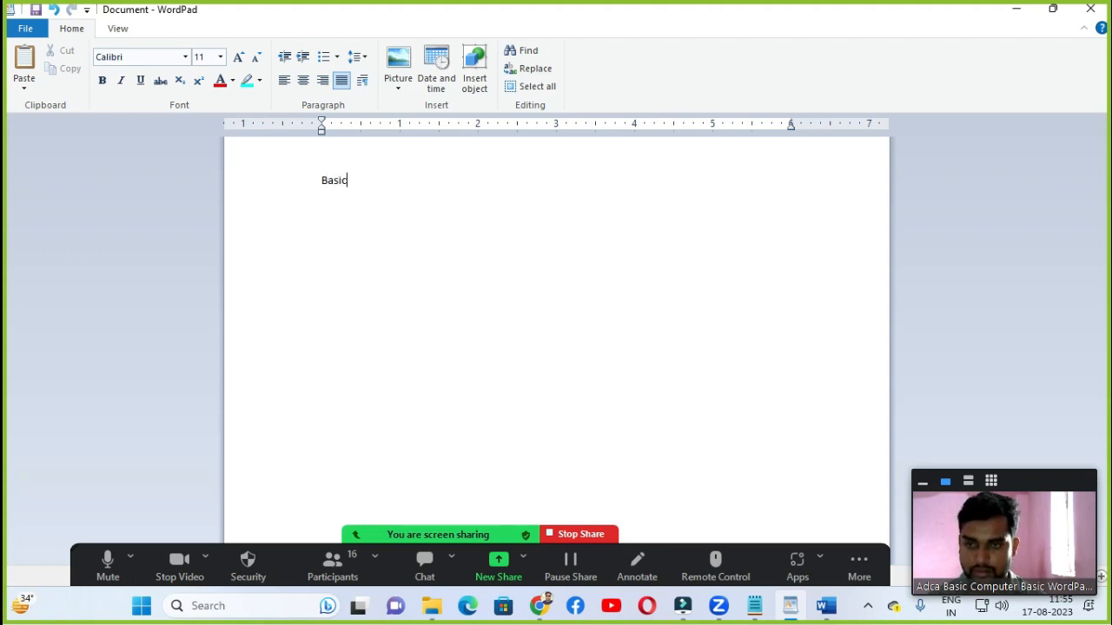
{"action": "type", "text": " Computer"}
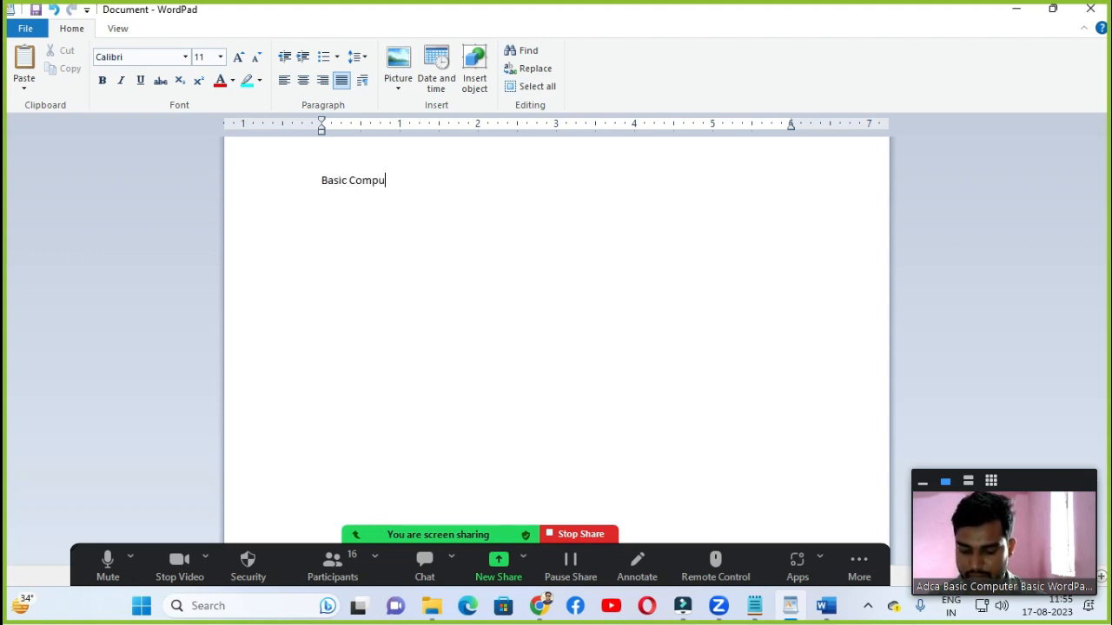
Step: Apply lowercase Roman numbering (i, ii, iii) to the "Basic Computer" line
{"action": "left_click", "coordinate": [298, 180]}
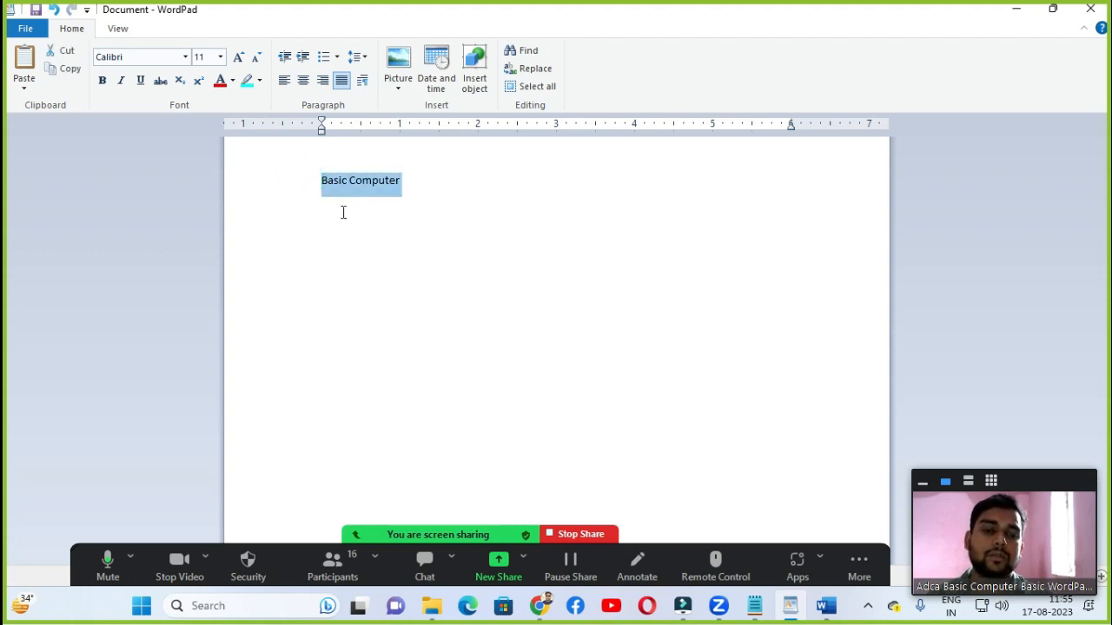
{"action": "left_click", "coordinate": [337, 57]}
{"action": "left_click", "coordinate": [469, 160]}
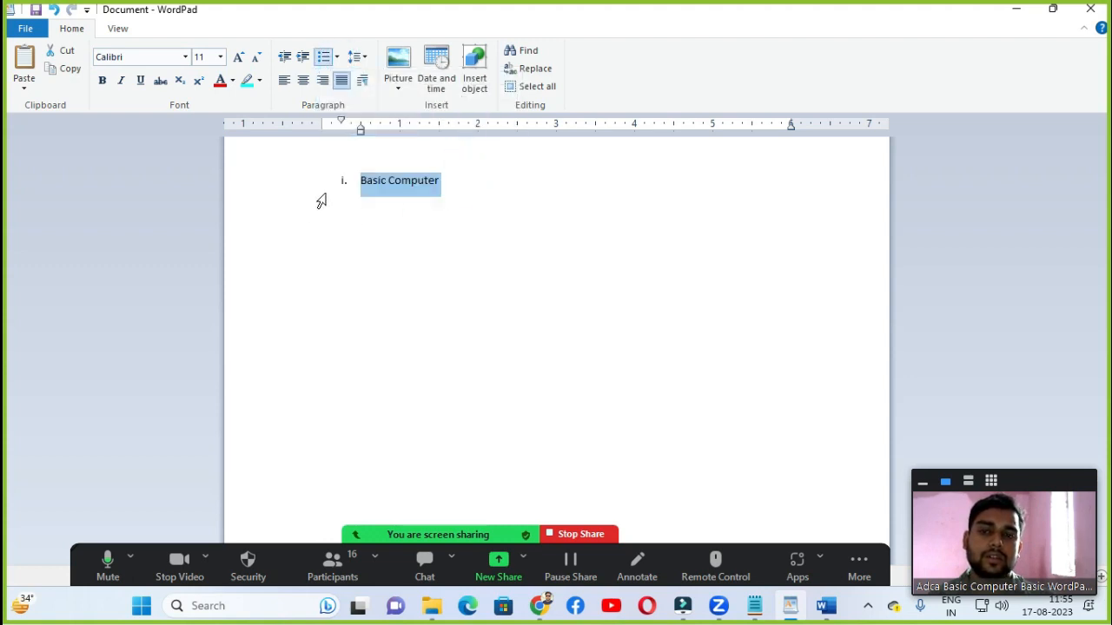
Step: Add the list items "PAint", "Notepad" and "Wordpad" below "Basic Computer", ending with an empty fifth item
{"action": "left_click", "coordinate": [495, 184]}
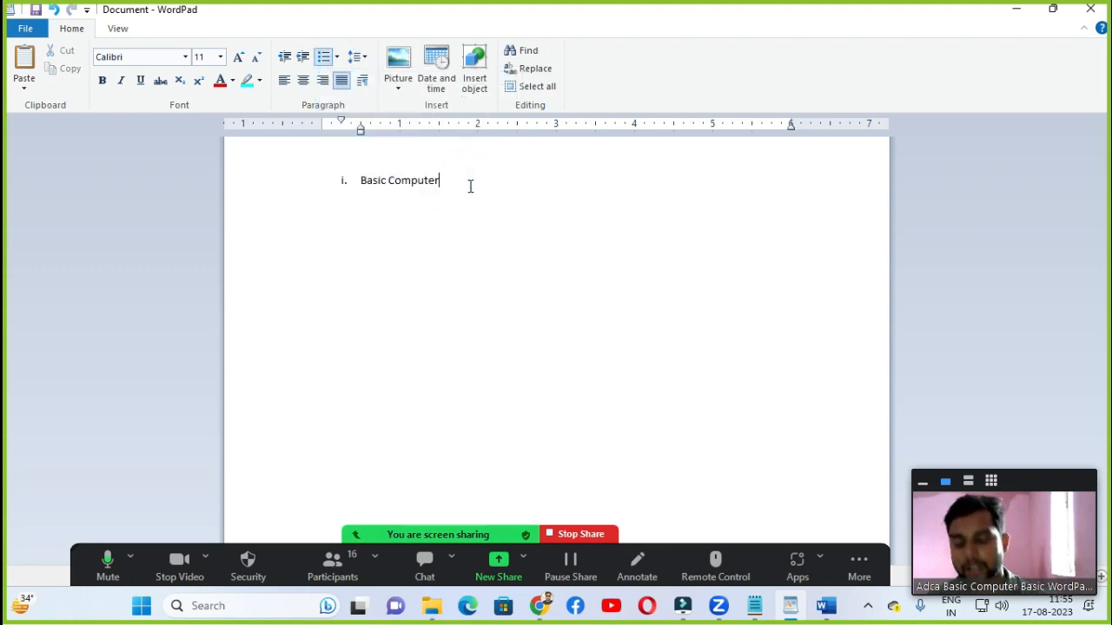
{"action": "key", "text": "Return"}
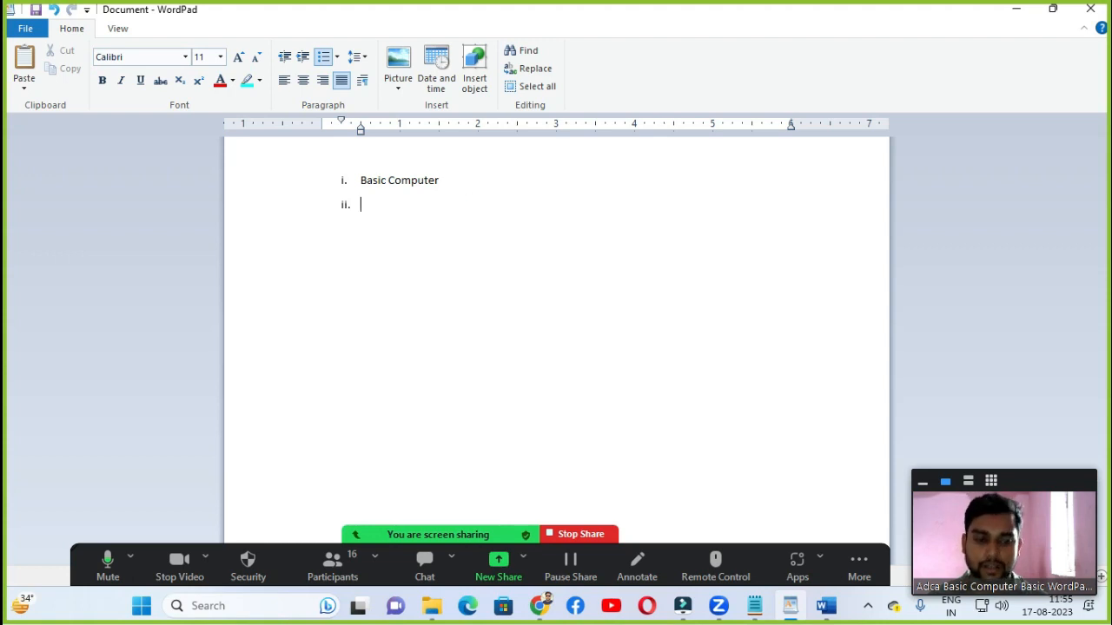
{"action": "type", "text": "PAint"}
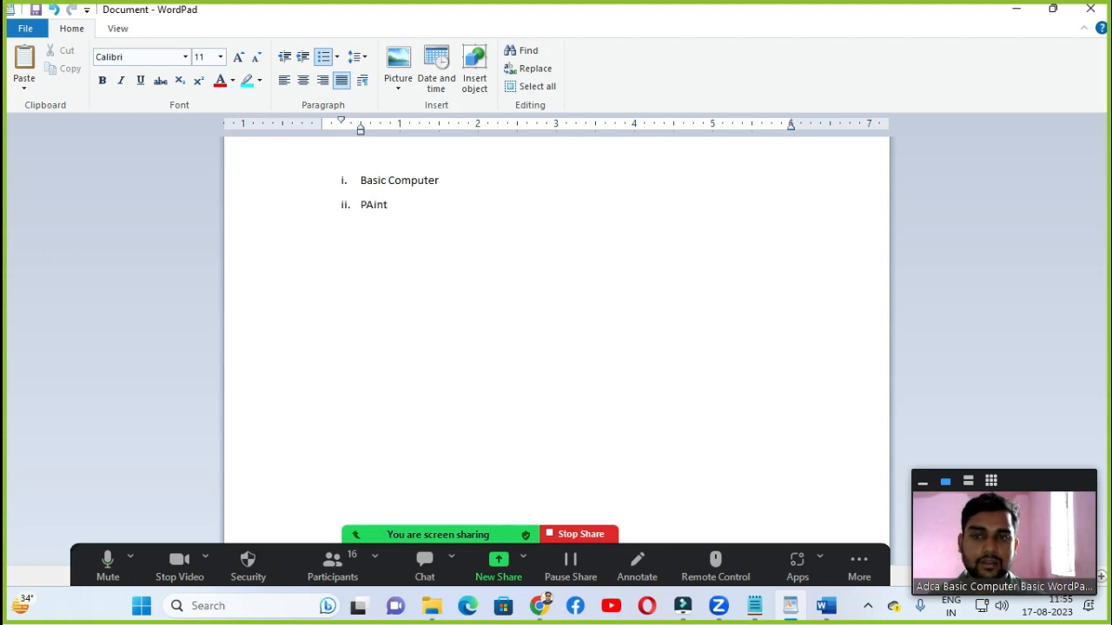
{"action": "key", "text": "Return"}
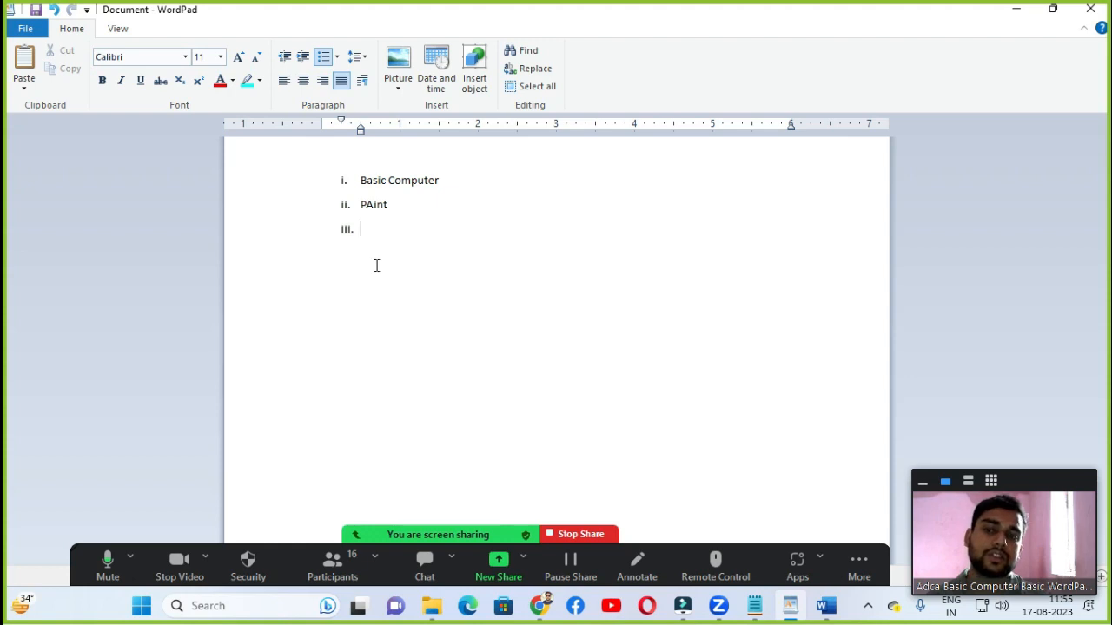
{"action": "type", "text": "N"}
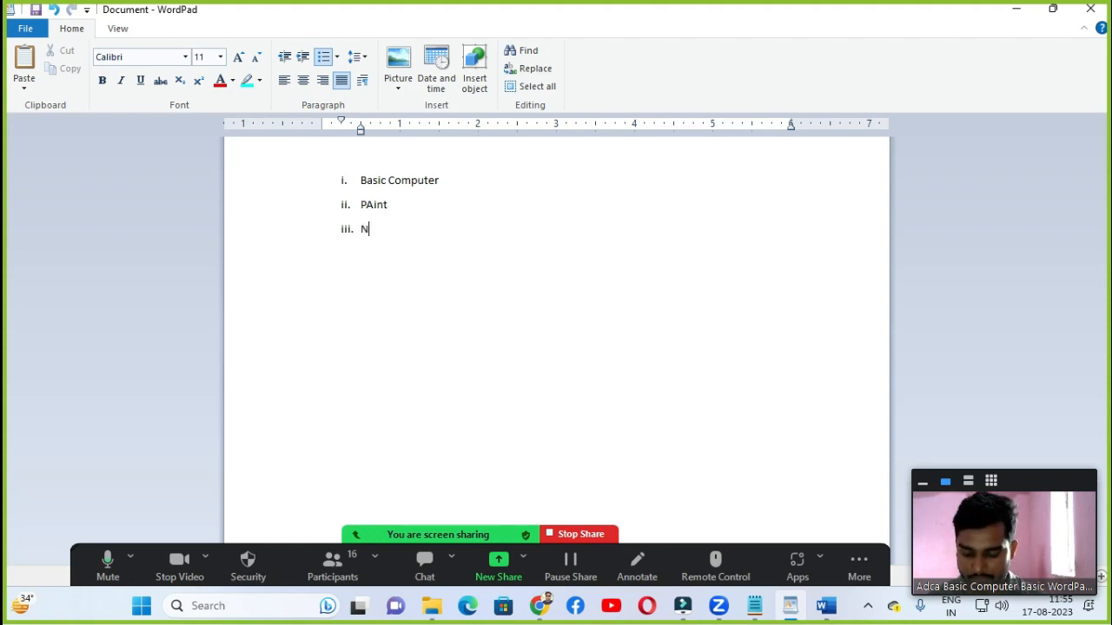
{"action": "type", "text": "otepad "}
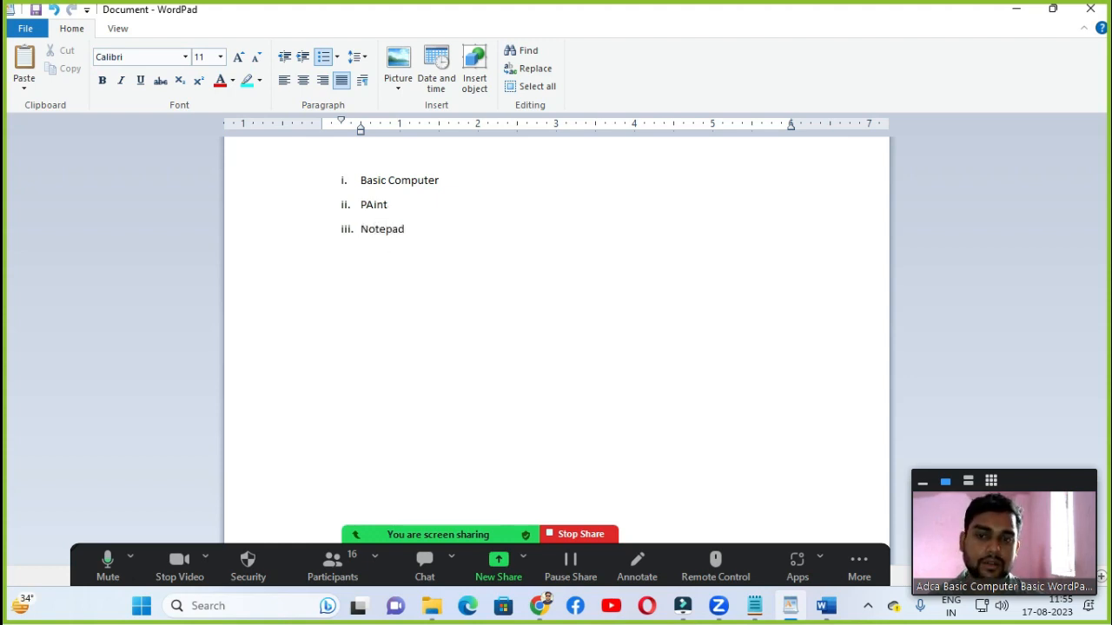
{"action": "type", "text": "Wor"}
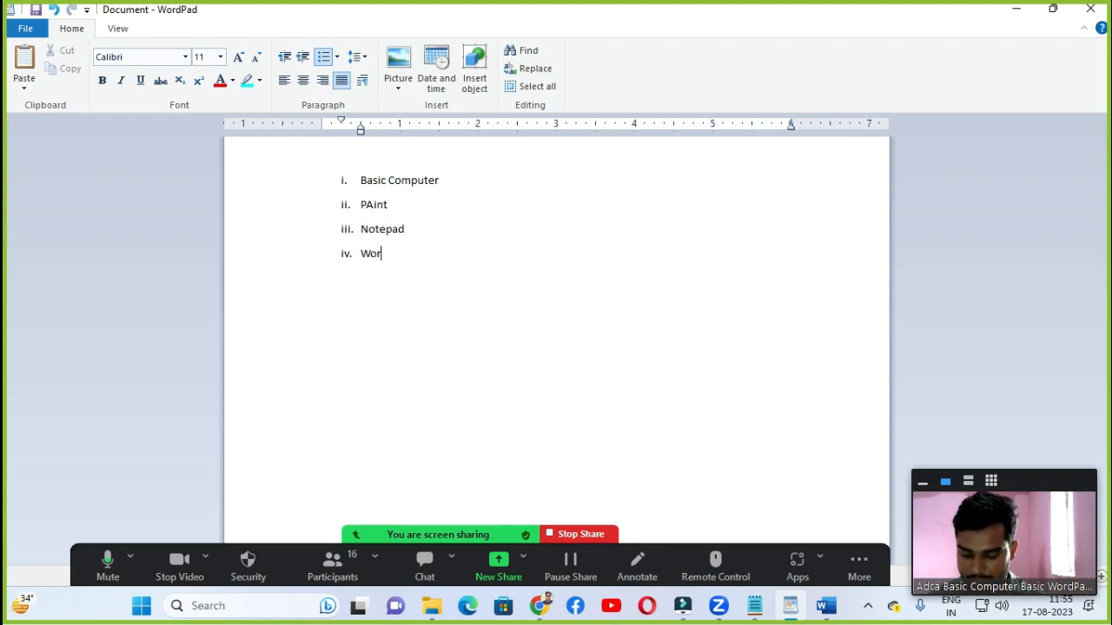
{"action": "type", "text": "dpad"}
{"action": "key", "text": "Return"}
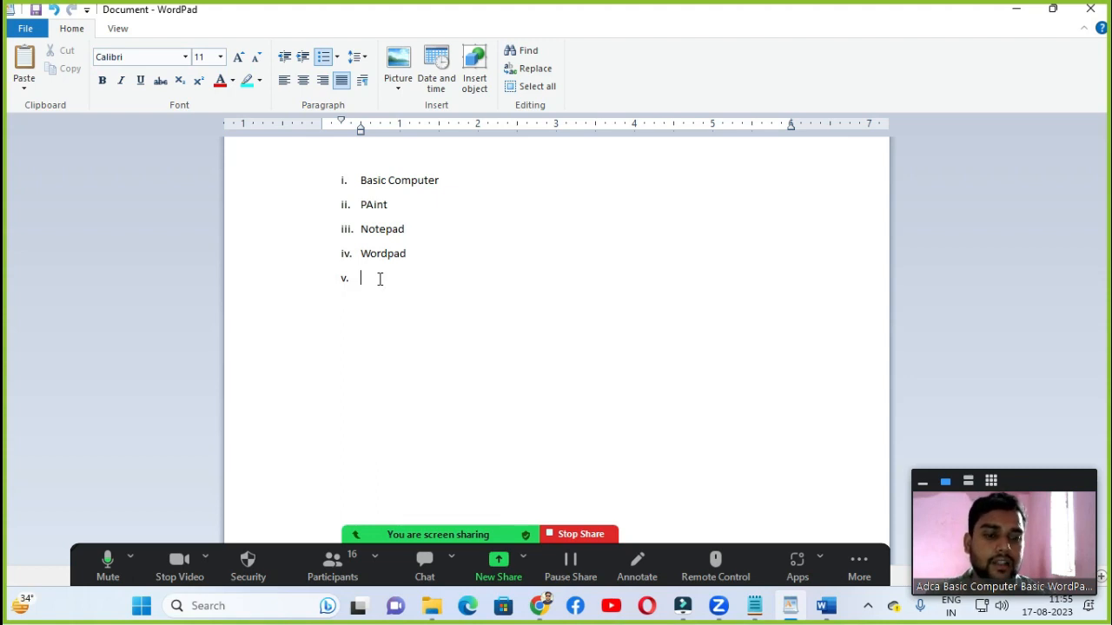
Step: Remove the Roman numbering from the empty fifth line and give it uppercase letter numbering (A, B, C) instead
{"action": "left_click", "coordinate": [337, 61]}
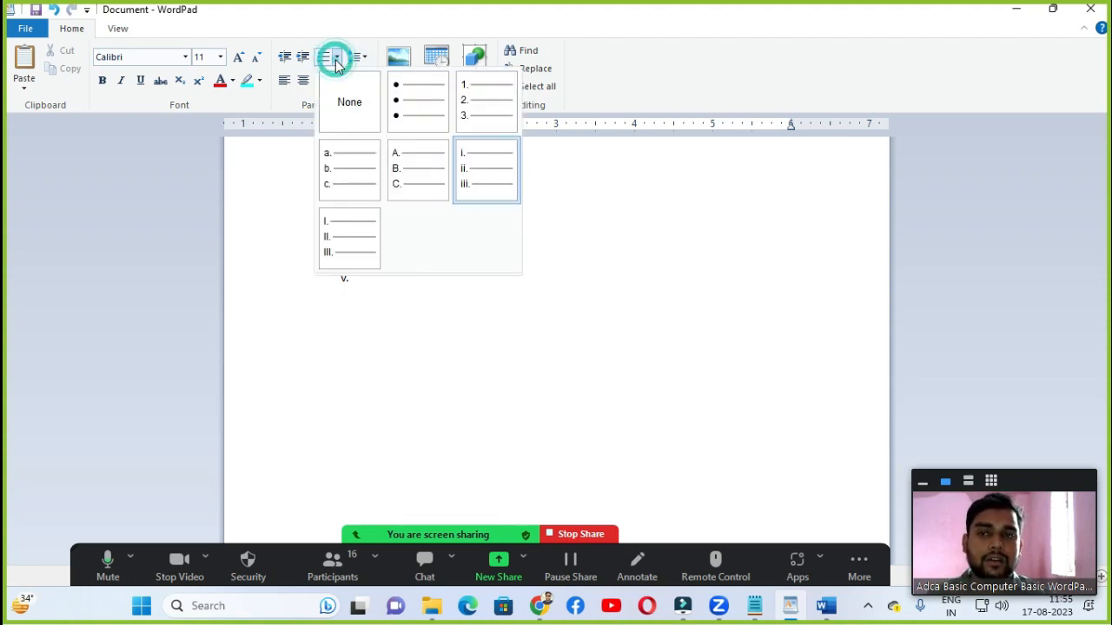
{"action": "left_click", "coordinate": [357, 104]}
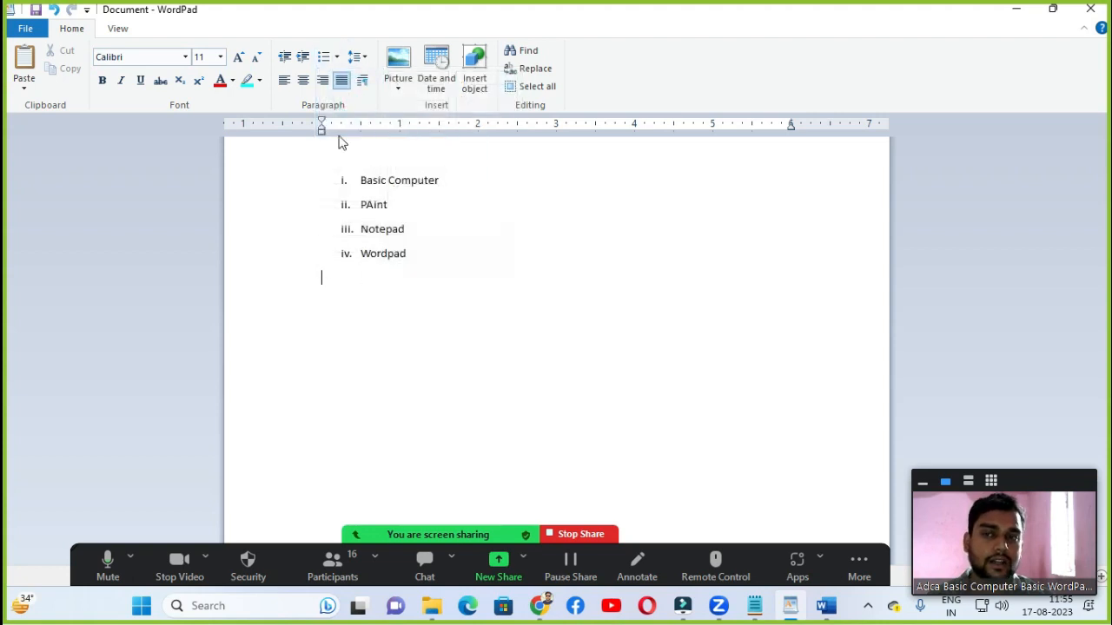
{"action": "left_click", "coordinate": [337, 57]}
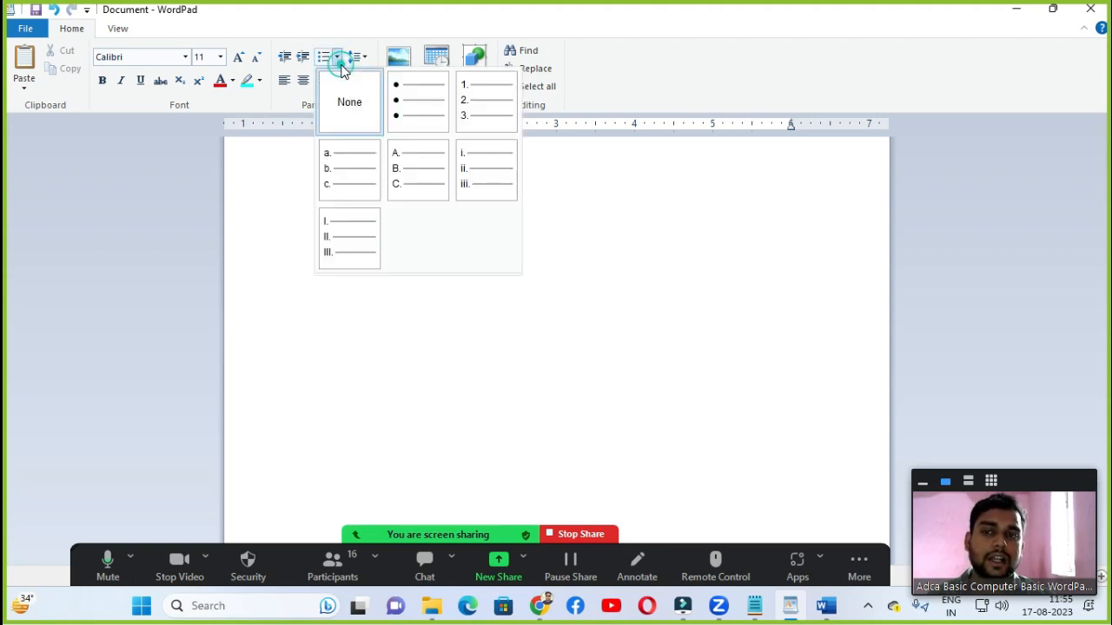
{"action": "left_click", "coordinate": [395, 179]}
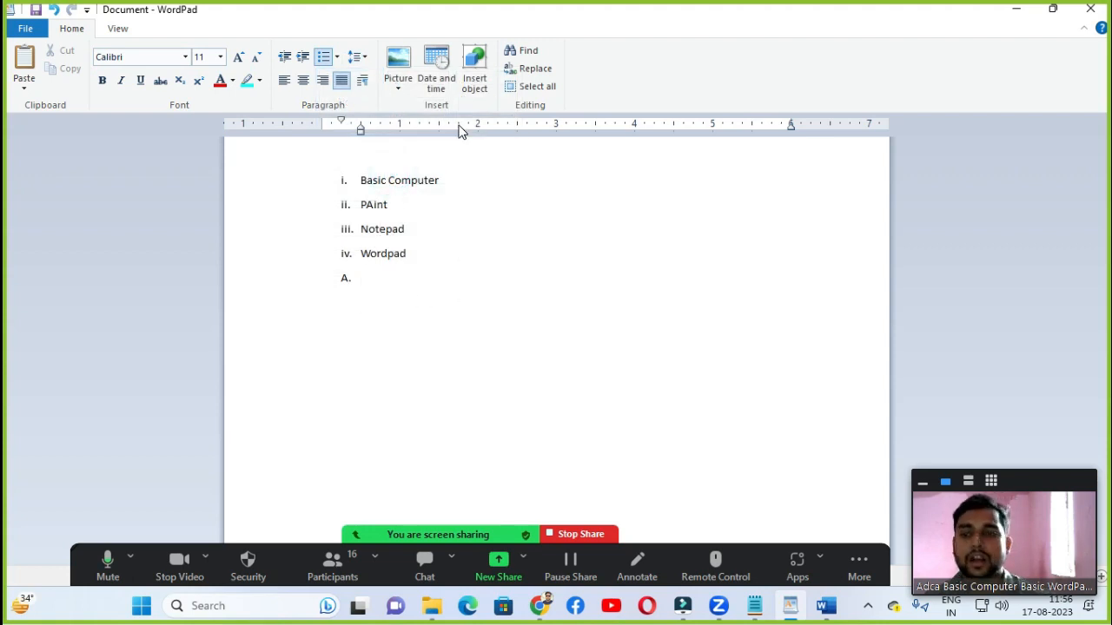
Step: Enter "Ms-Office", "Word" and "Excel" as items of the lettered list, ending with an empty item
{"action": "type", "text": "Ms-Office"}
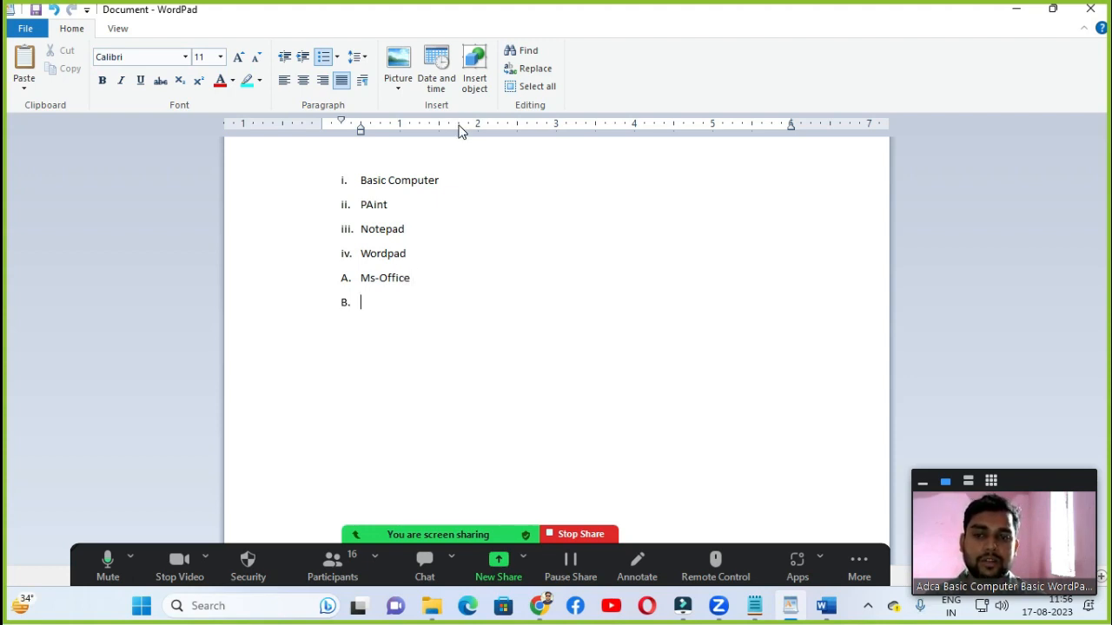
{"action": "type", "text": "Wor"}
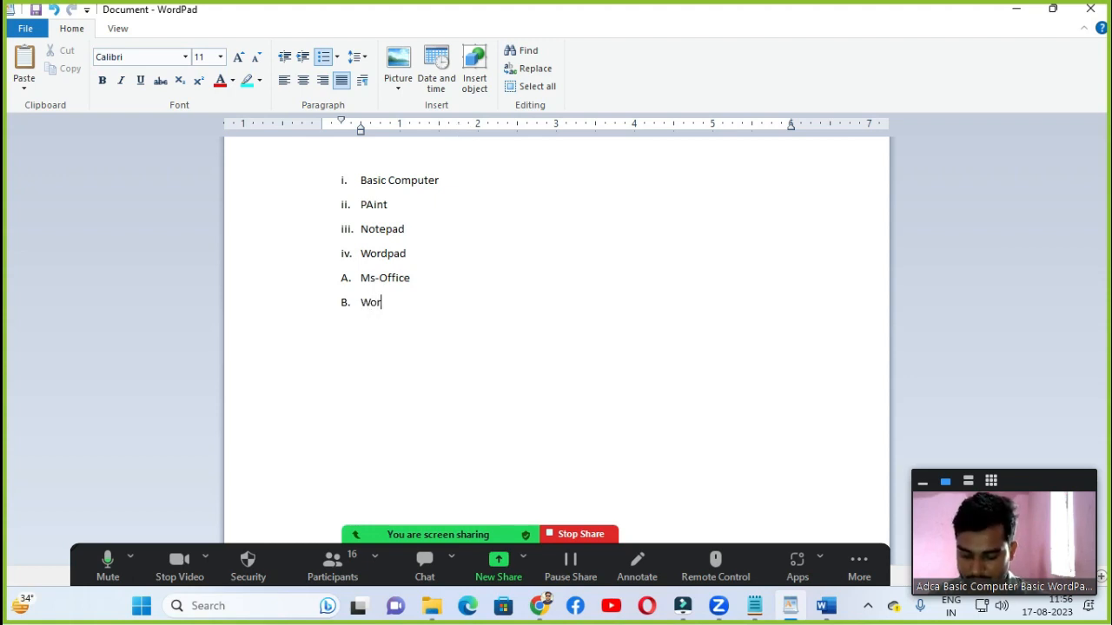
{"action": "type", "text": "d Excel"}
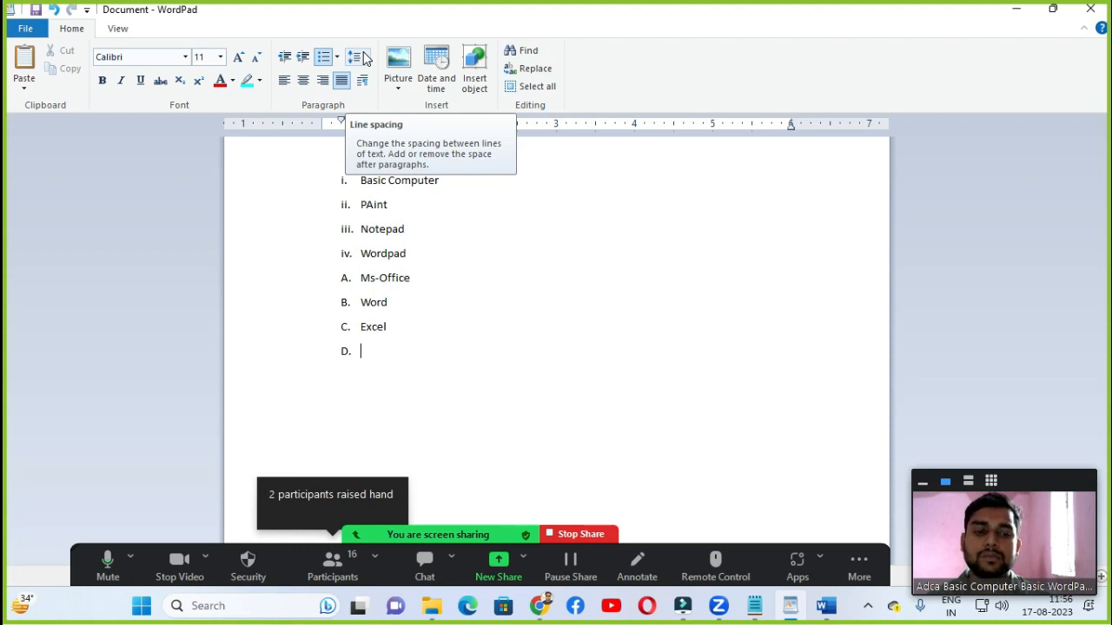
{"action": "left_click", "coordinate": [362, 57]}
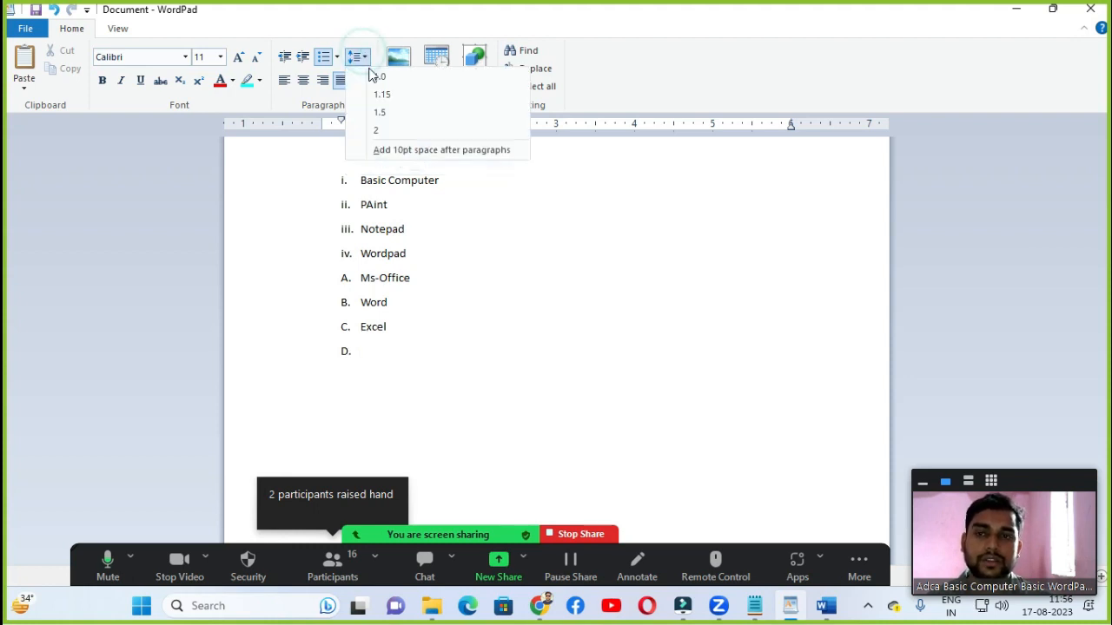
{"action": "left_click", "coordinate": [414, 233]}
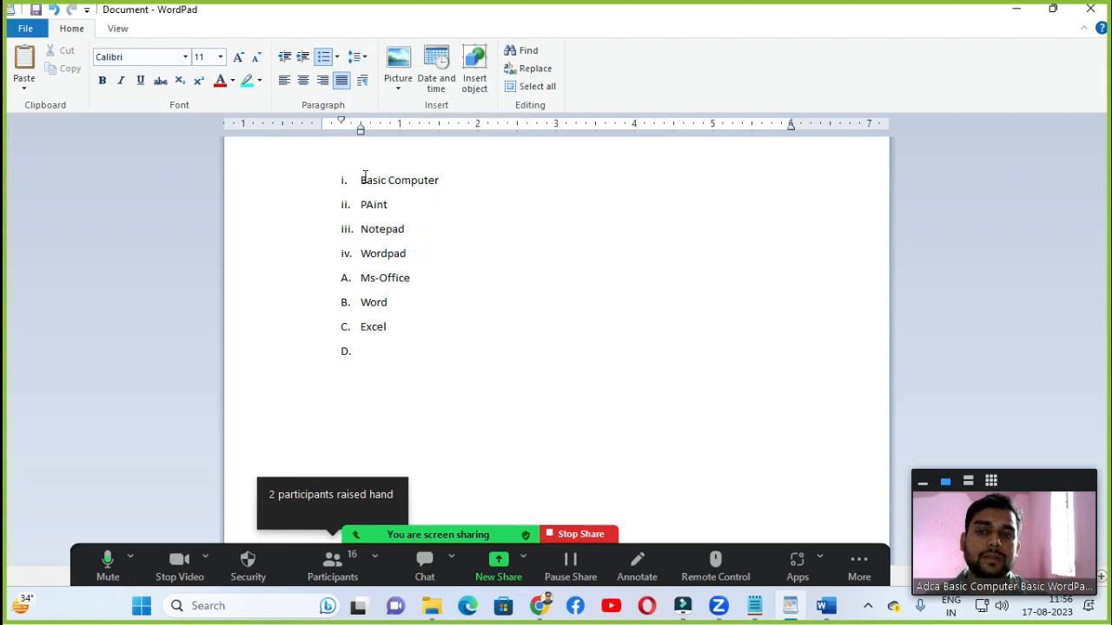
Step: Set the line spacing of the "Basic Computer" and "PAint" items to 1.15, followed by 1.0
{"action": "left_click_drag", "start_coordinate": [364, 179], "coordinate": [401, 217]}
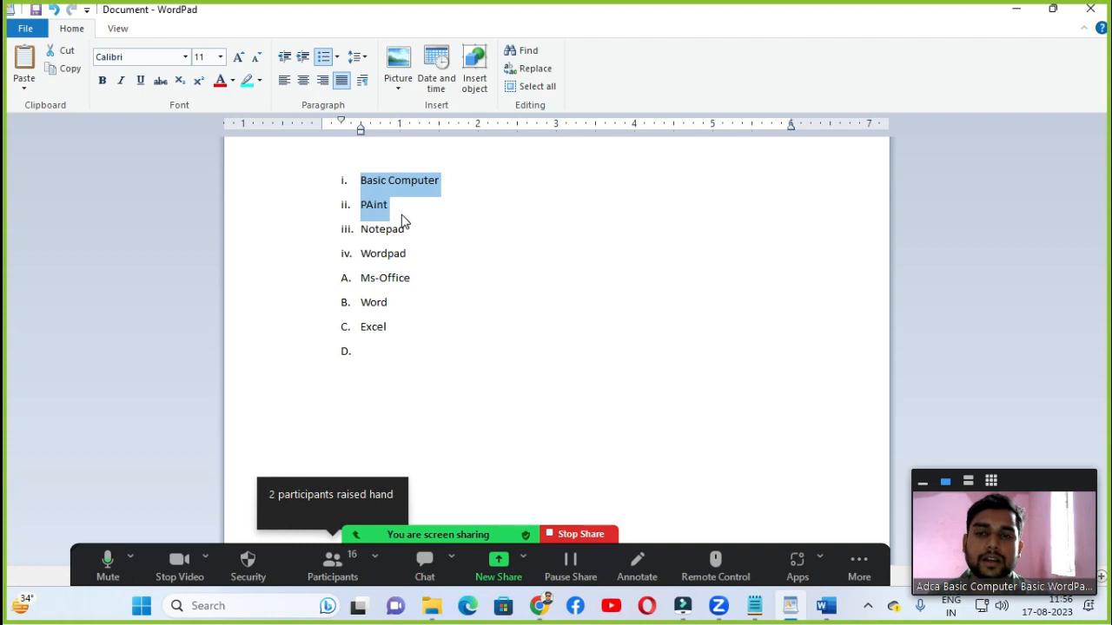
{"action": "left_click", "coordinate": [364, 57]}
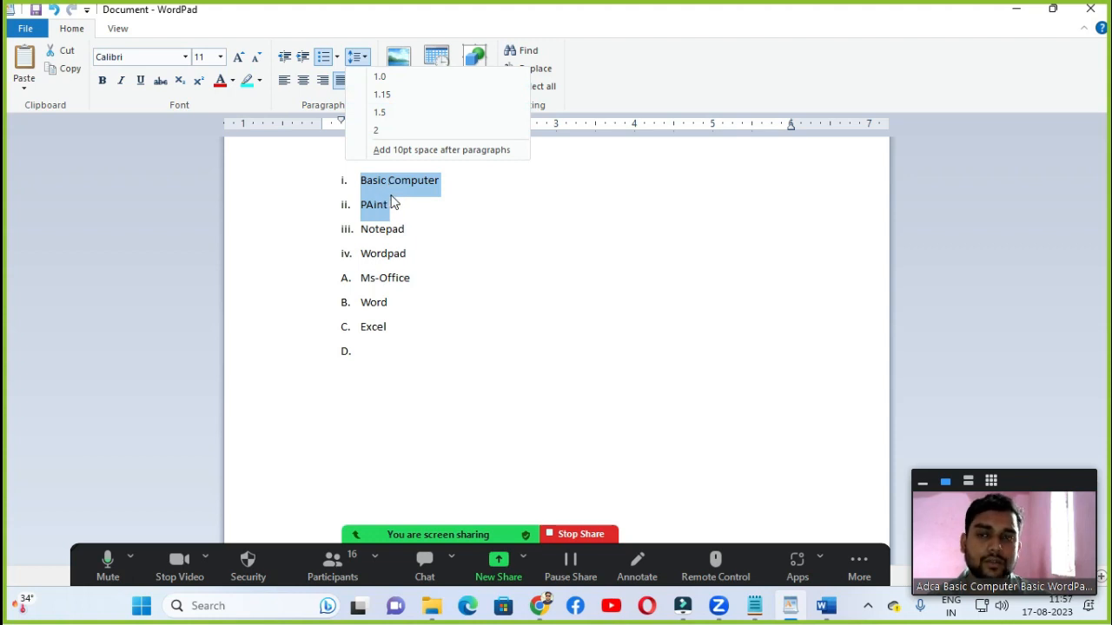
{"action": "left_click", "coordinate": [378, 101]}
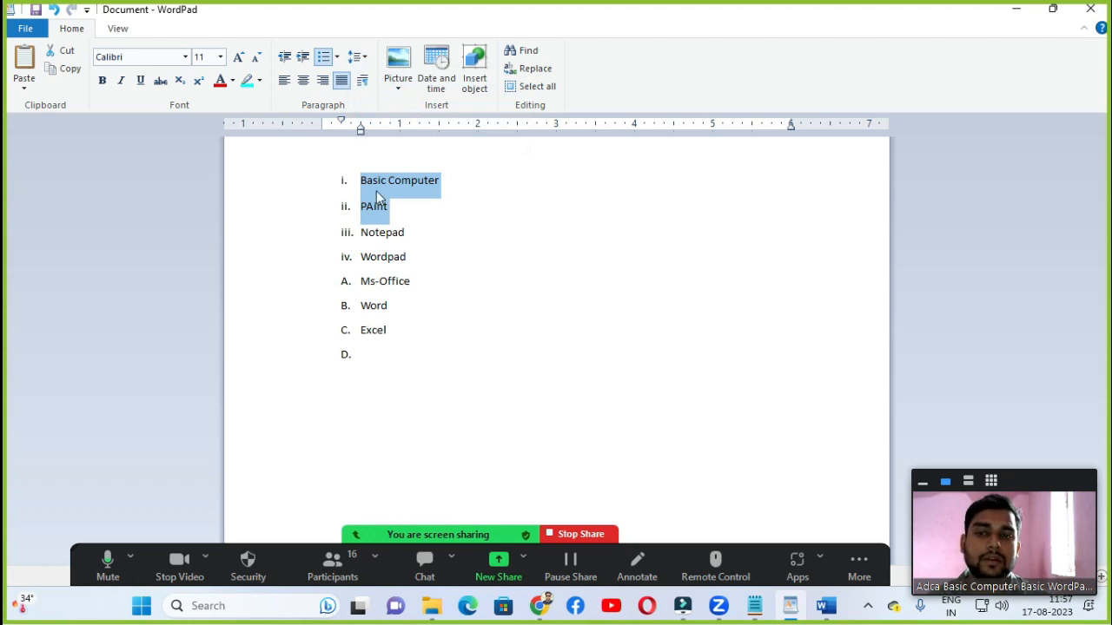
{"action": "left_click", "coordinate": [356, 57]}
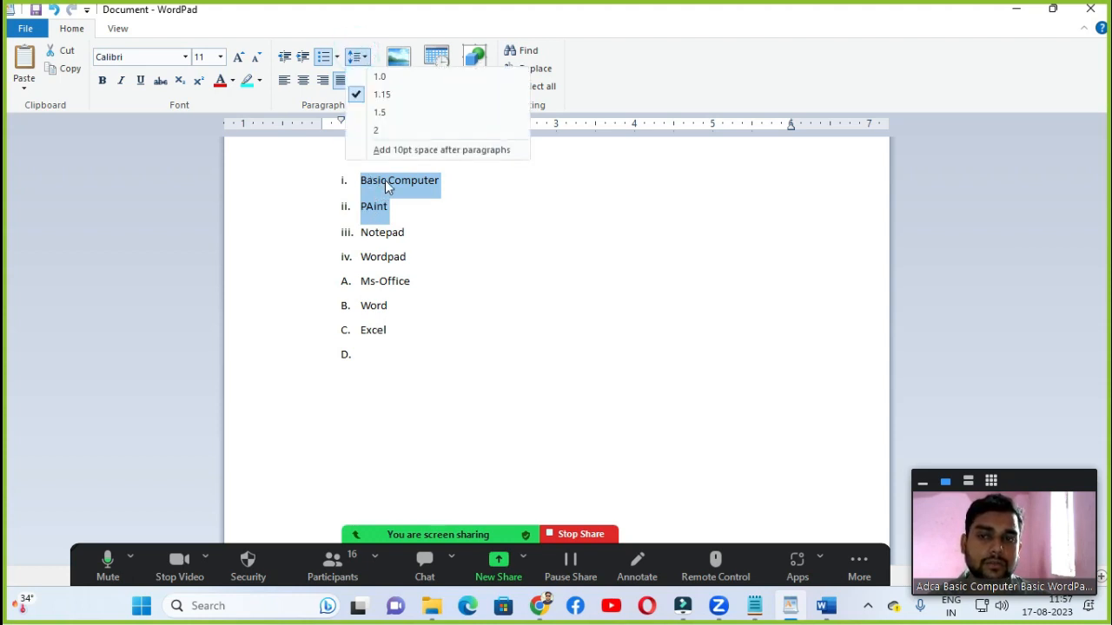
{"action": "left_click", "coordinate": [380, 77]}
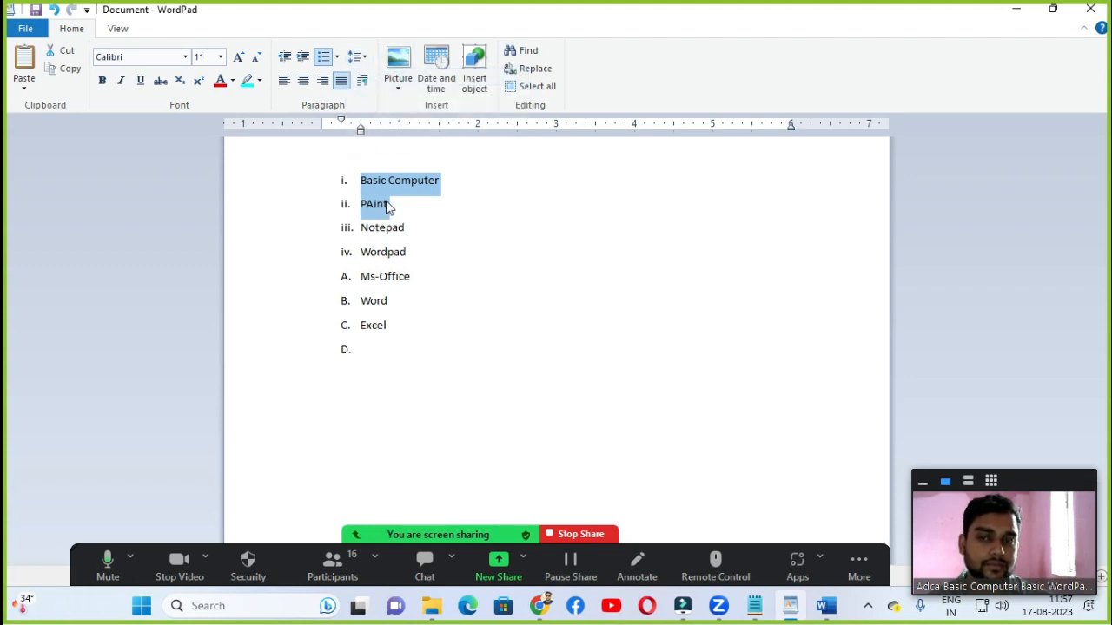
Step: Remove the 10pt space after paragraphs from the "Basic Computer" and "PAint" items
{"action": "left_click", "coordinate": [356, 56]}
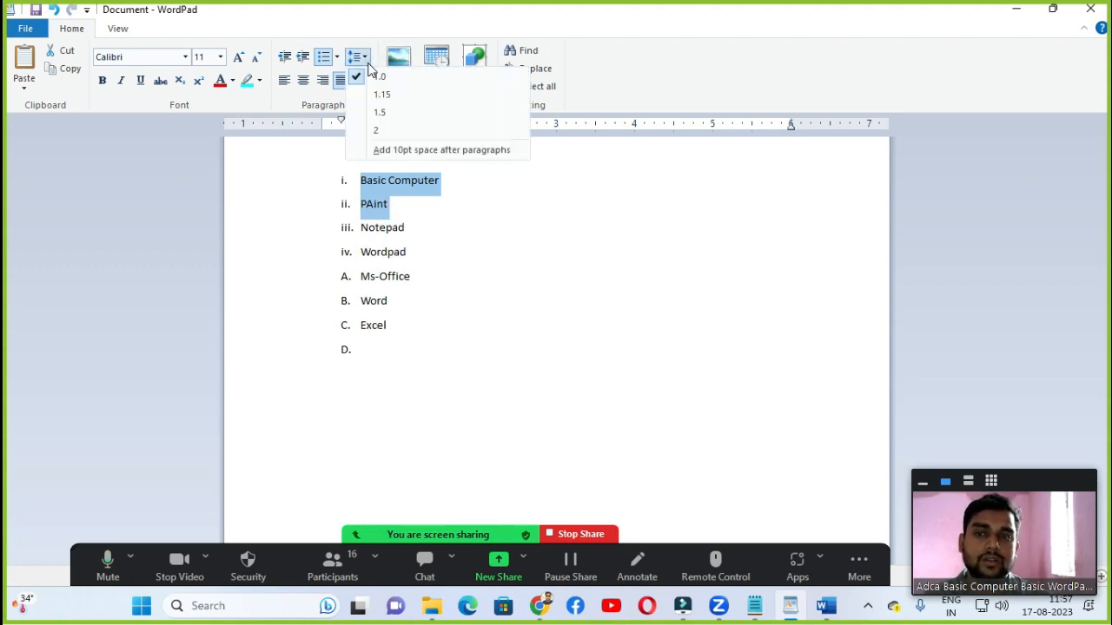
{"action": "left_click", "coordinate": [402, 151]}
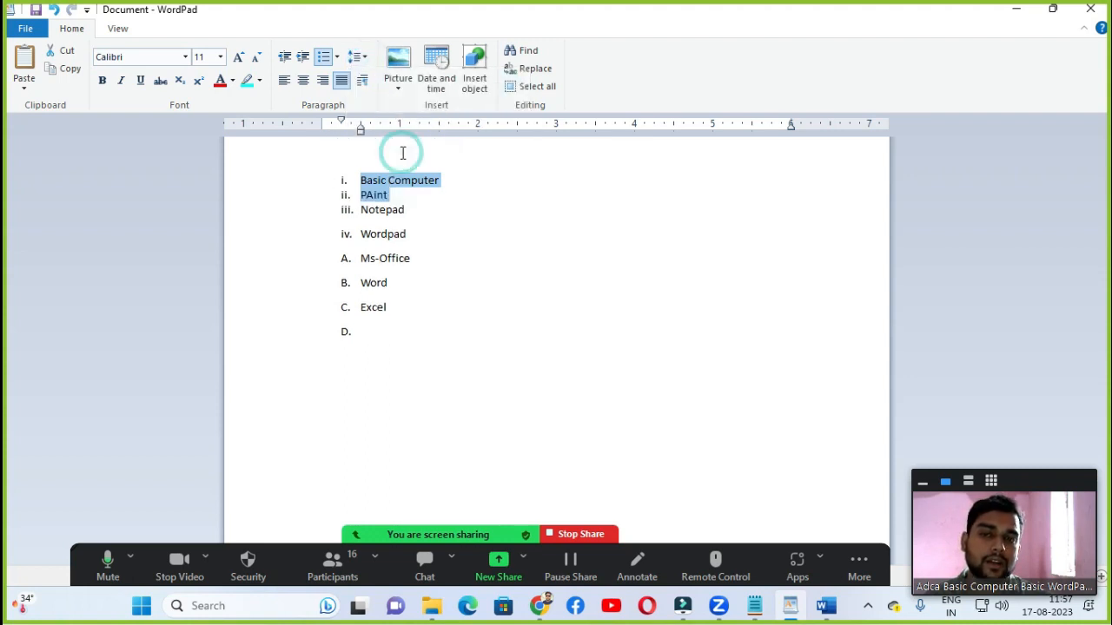
{"action": "left_click", "coordinate": [383, 196]}
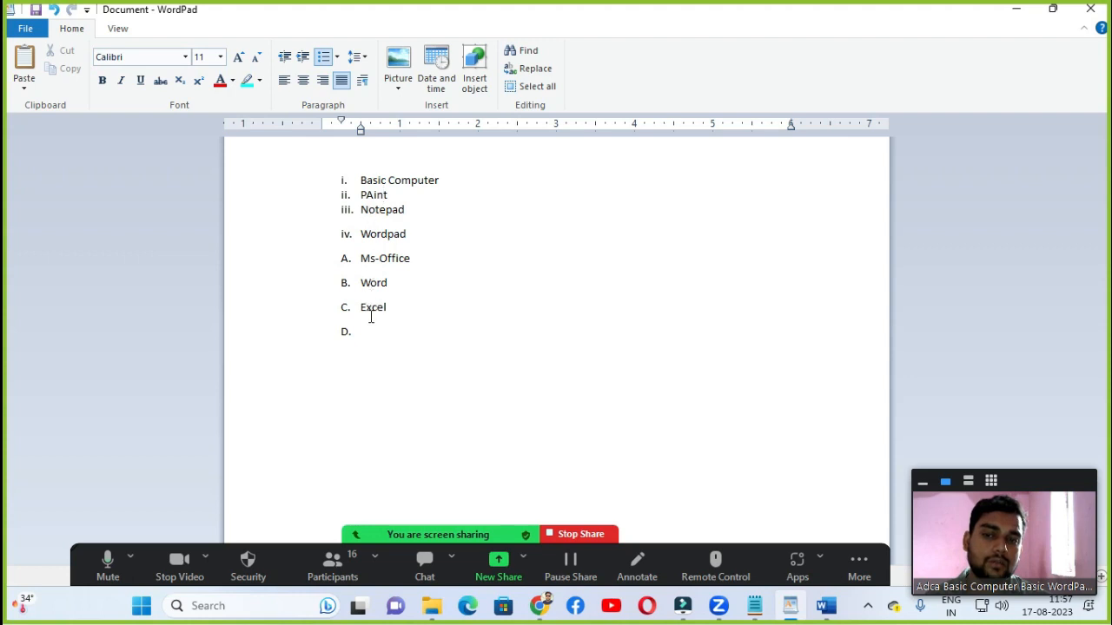
Step: Set the line spacing of the "Basic Computer" and "PAint" items to 1.5, followed by 2
{"action": "left_click", "coordinate": [362, 177]}
{"action": "left_click_drag", "start_coordinate": [382, 189], "coordinate": [392, 199]}
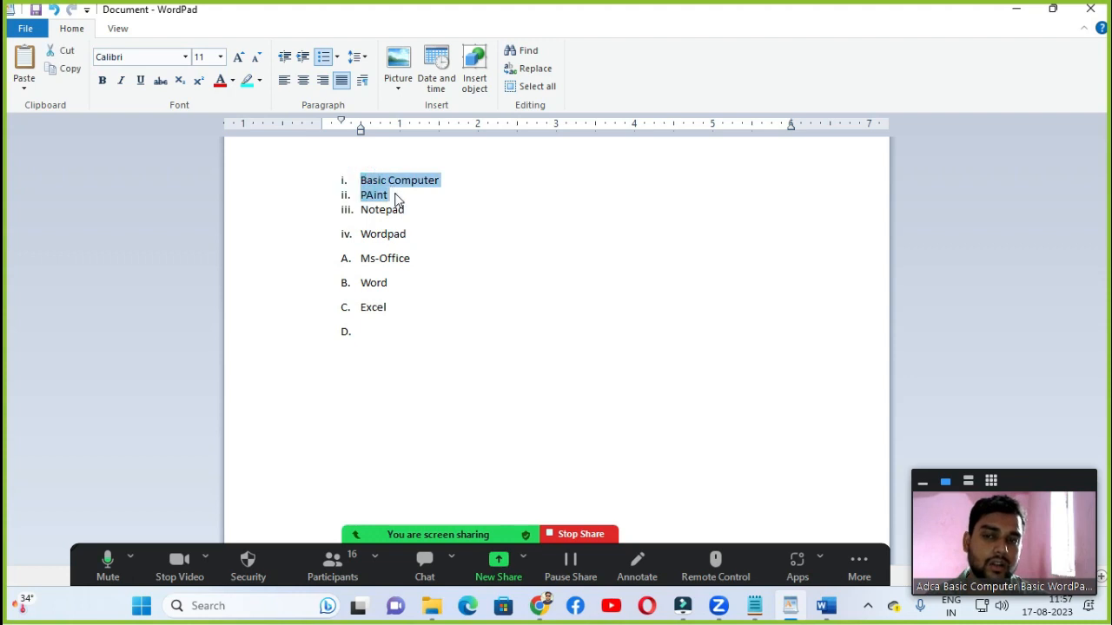
{"action": "left_click", "coordinate": [357, 57]}
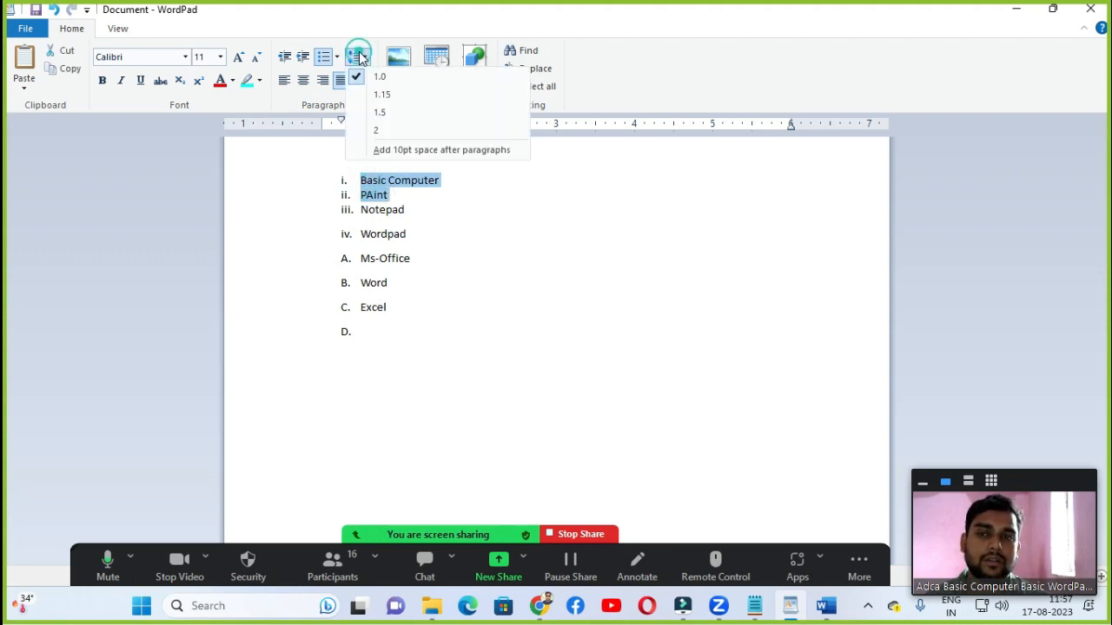
{"action": "left_click", "coordinate": [396, 113]}
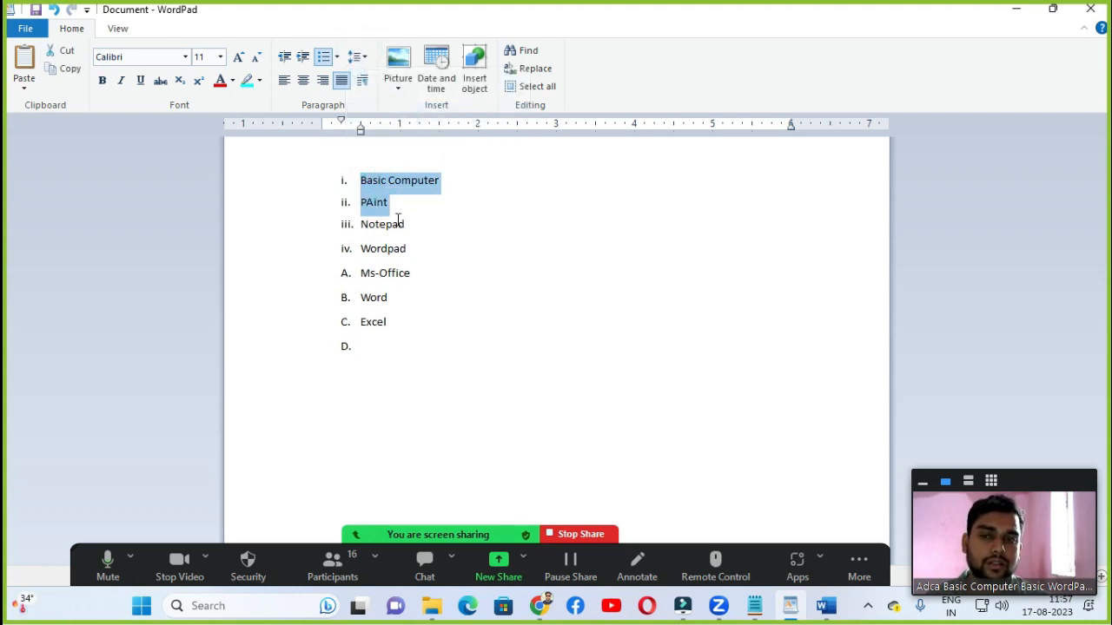
{"action": "left_click", "coordinate": [360, 58]}
{"action": "left_click", "coordinate": [376, 130]}
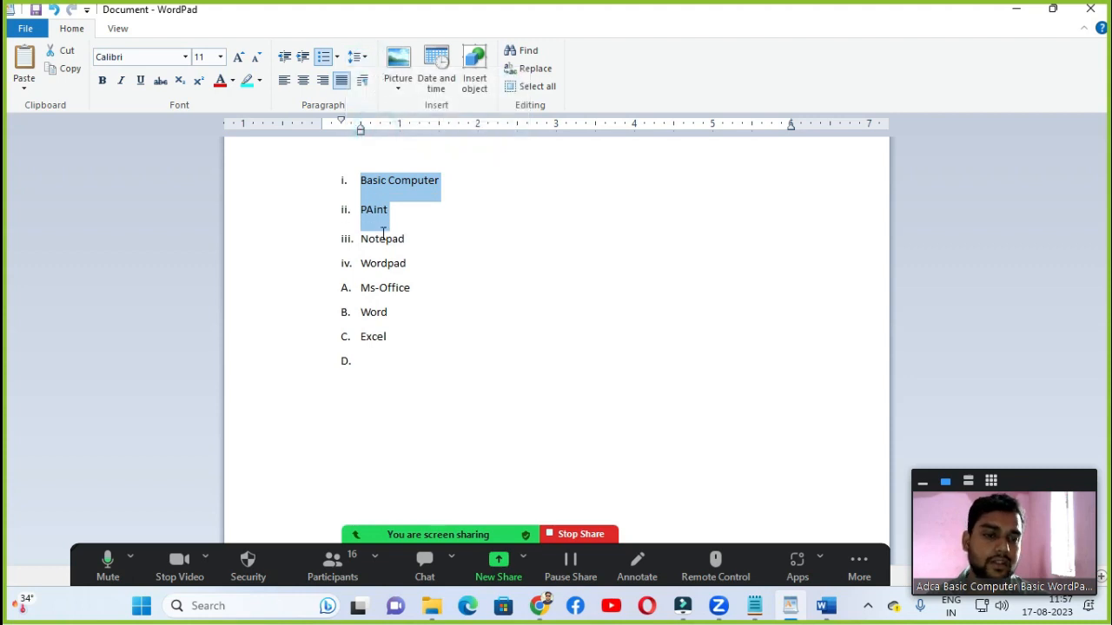
{"action": "left_click", "coordinate": [359, 57]}
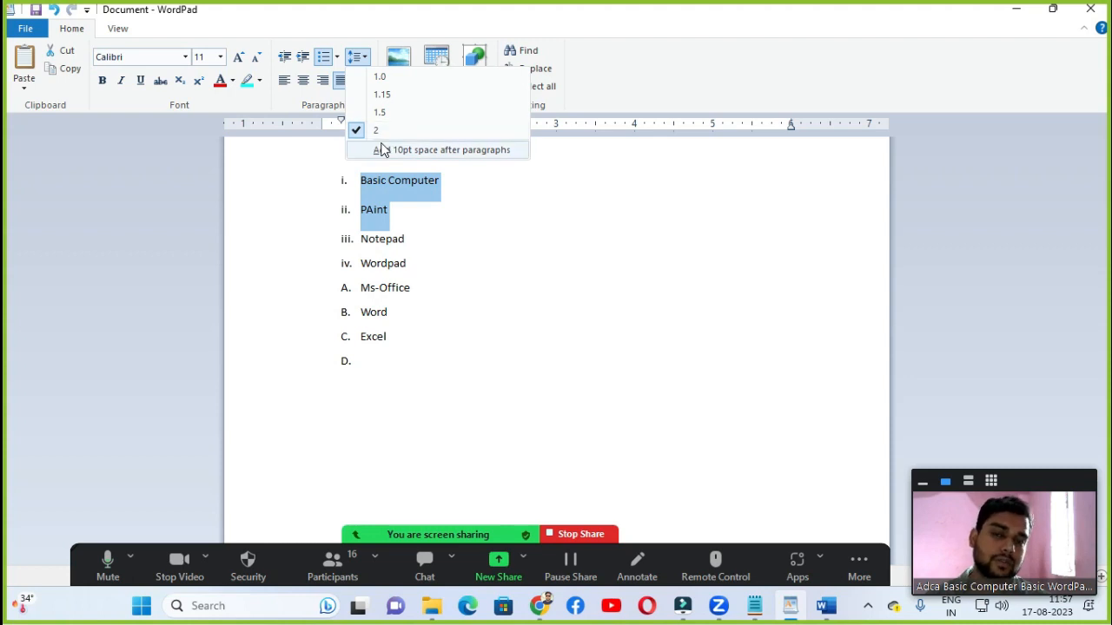
{"action": "left_click", "coordinate": [440, 270]}
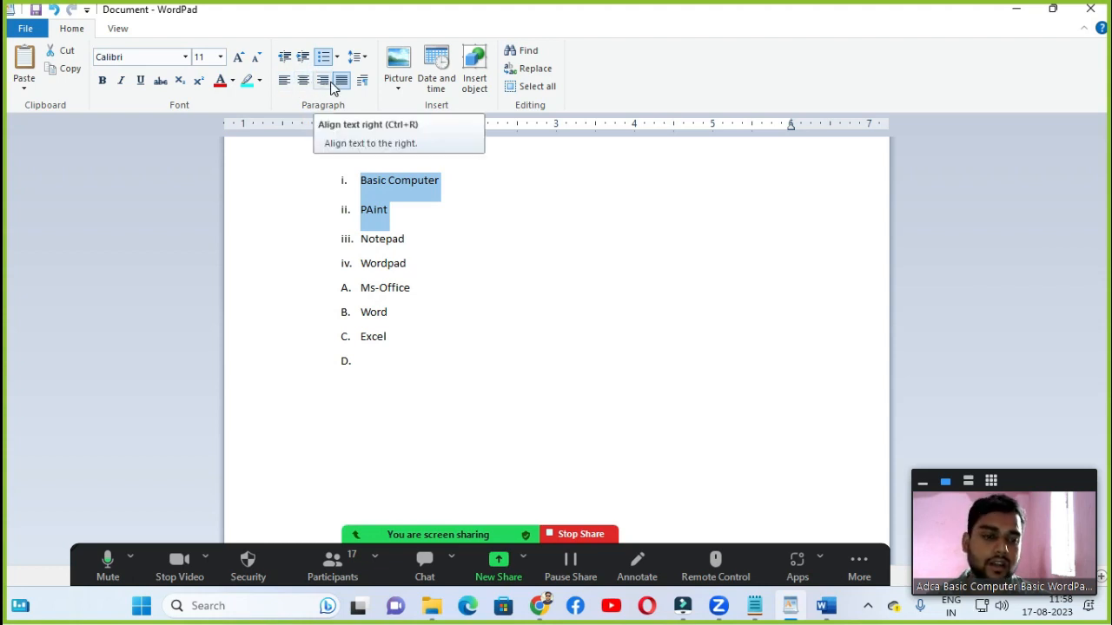
Step: Switch to the image viewer showing the sample resume picture and maximize its window
{"action": "left_click", "coordinate": [456, 284]}
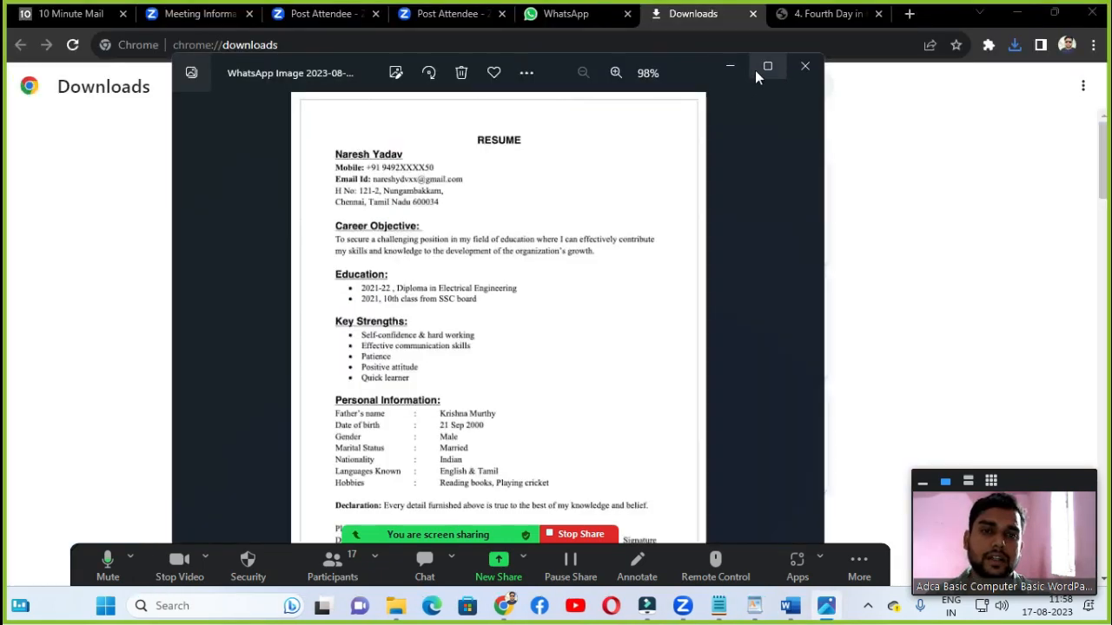
{"action": "left_click", "coordinate": [756, 72]}
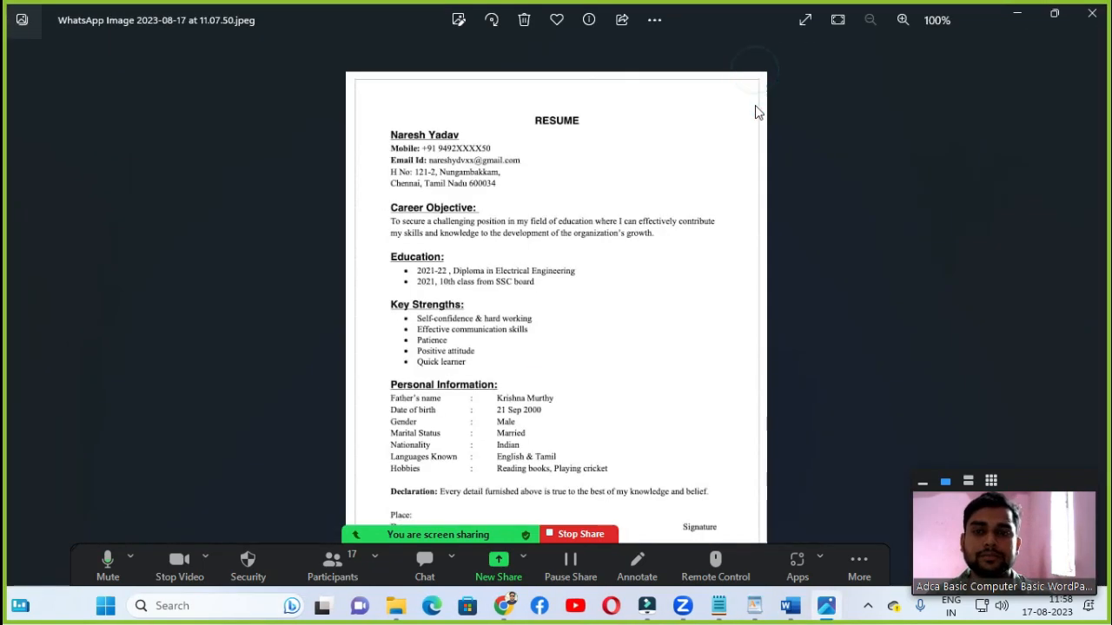